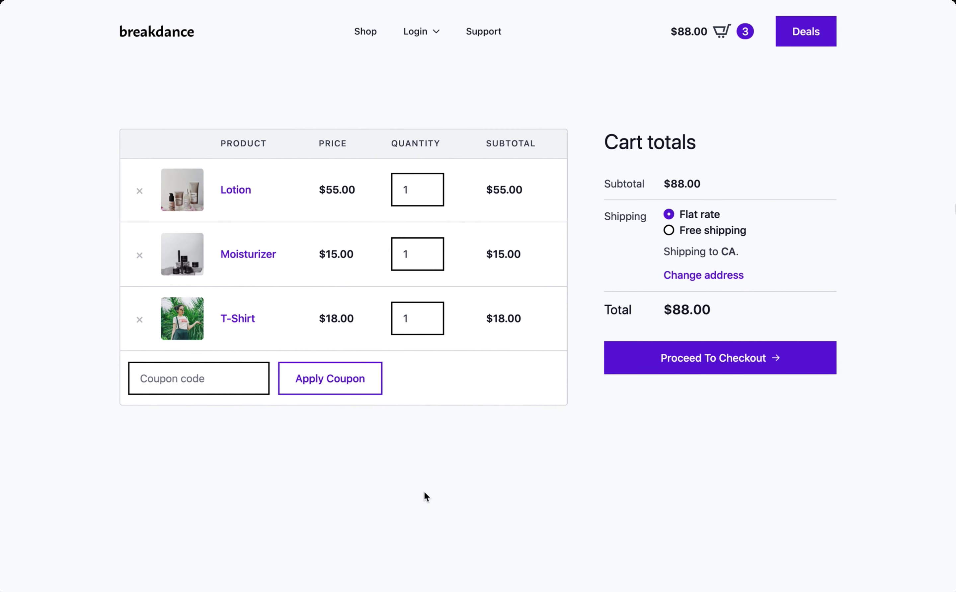
Proceed to checkout from the cart holding the Lotion, Moisturizer and T-Shirt.
{"action": "left_click", "coordinate": [646, 362]}
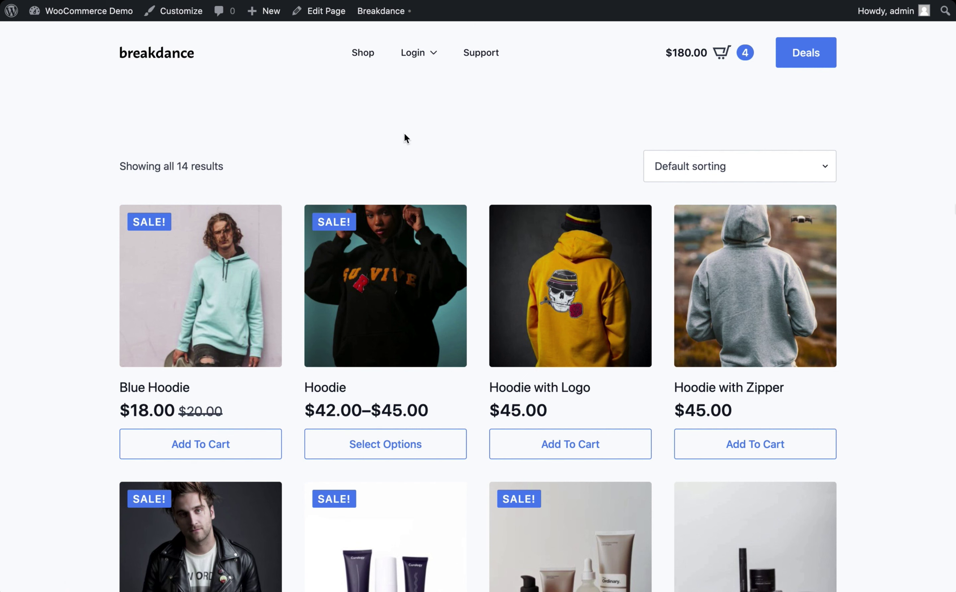
Add one Hoodie with Logo to the cart from the shop page and open the full cart page.
{"action": "left_click", "coordinate": [560, 455]}
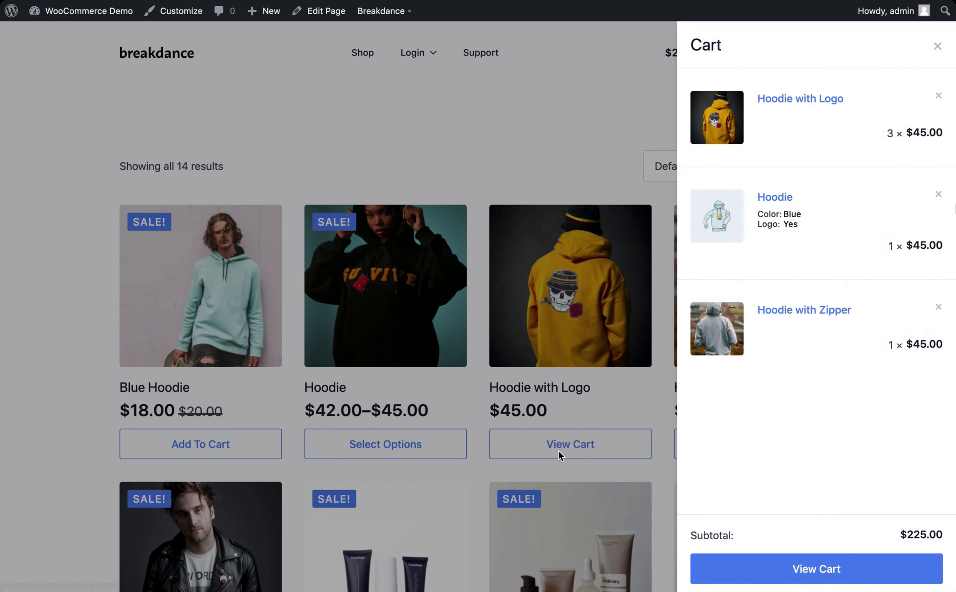
{"action": "mouse_move", "coordinate": [818, 584]}
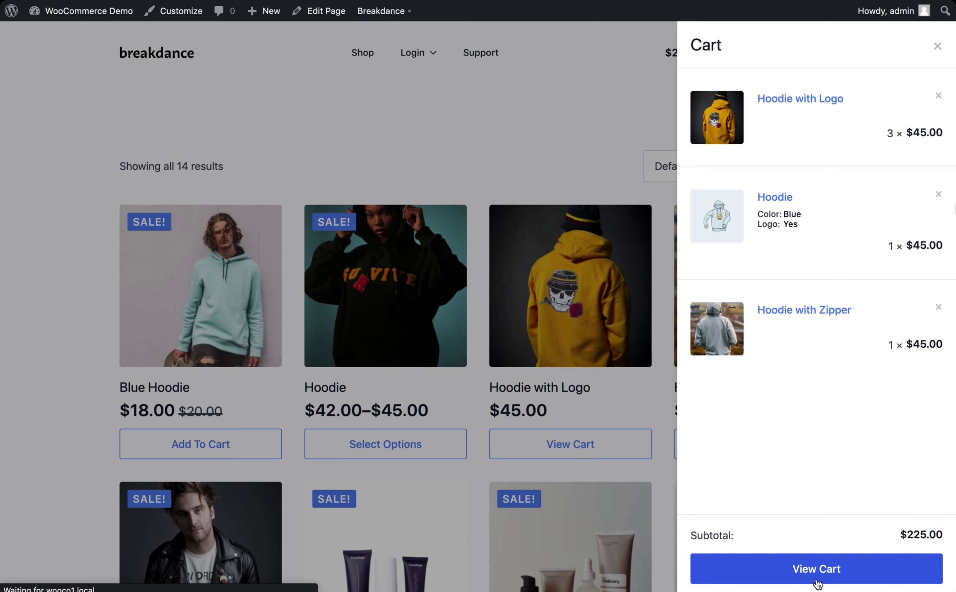
{"action": "left_click", "coordinate": [816, 563]}
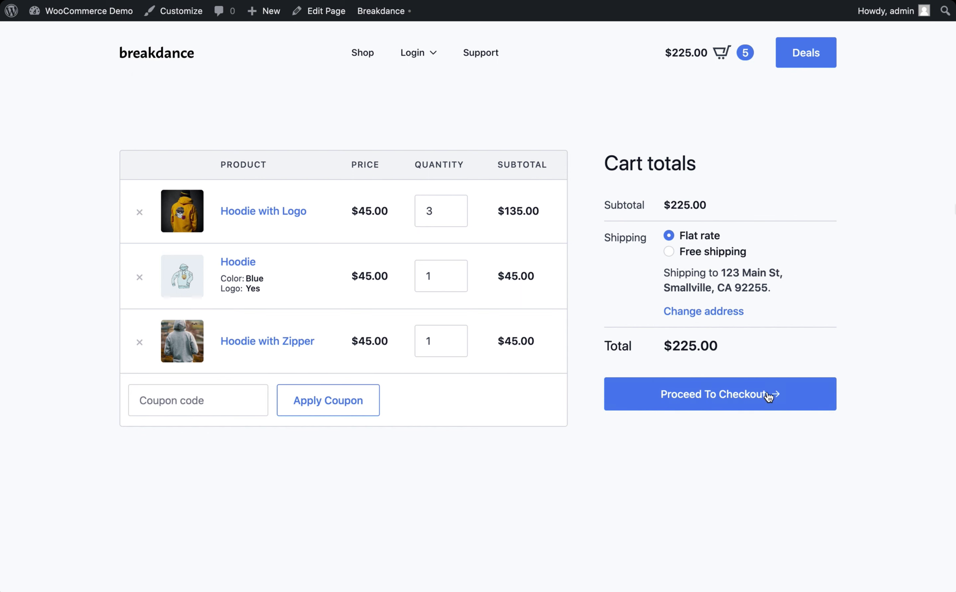
Proceed to checkout and review the billing details form, order summary and payment options.
{"action": "left_click", "coordinate": [724, 398]}
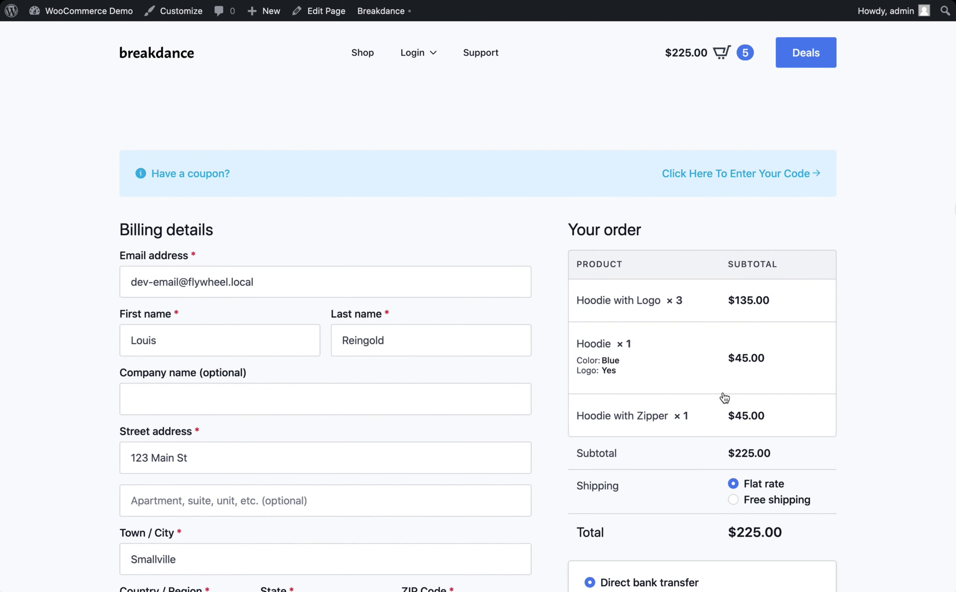
{"action": "scroll", "coordinate": [560, 298], "scroll_direction": "down", "scroll_amount": 6}
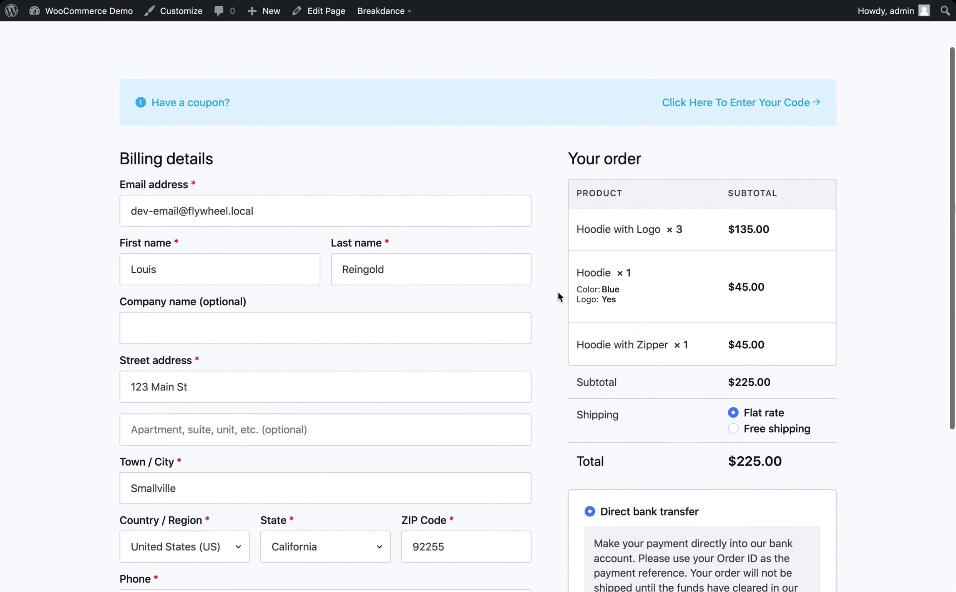
{"action": "scroll", "coordinate": [561, 297], "scroll_direction": "down", "scroll_amount": 2}
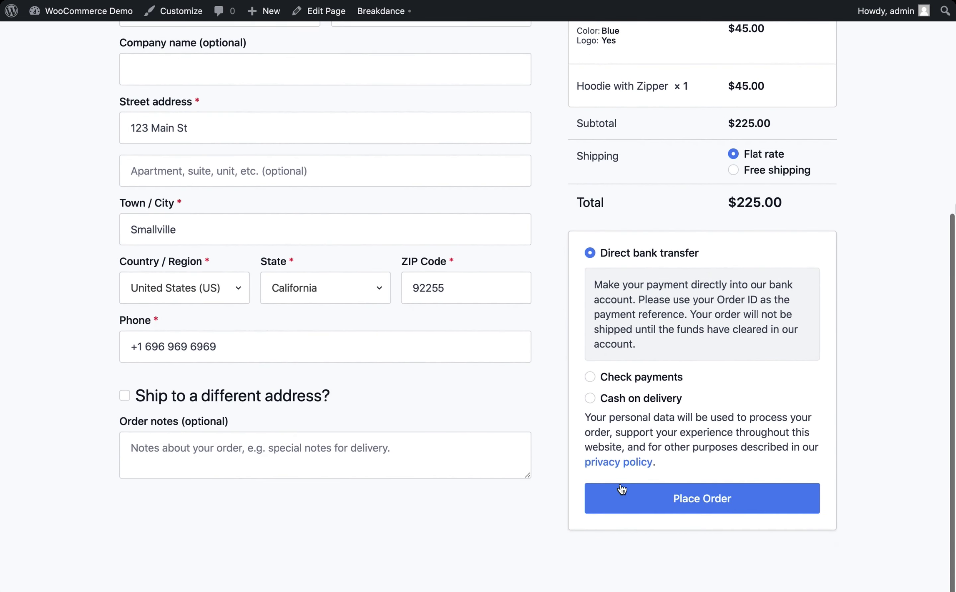
{"action": "scroll", "coordinate": [427, 172], "scroll_direction": "up", "scroll_amount": 8}
Open the Blue Hoodie product page from the shop and review its gallery and description.
{"action": "left_click", "coordinate": [363, 54]}
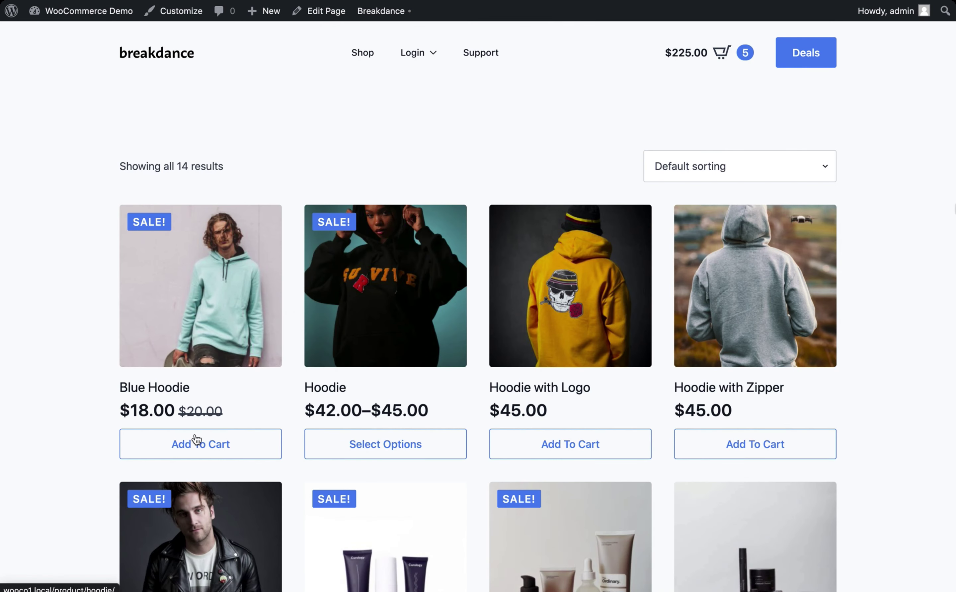
{"action": "left_click", "coordinate": [199, 294]}
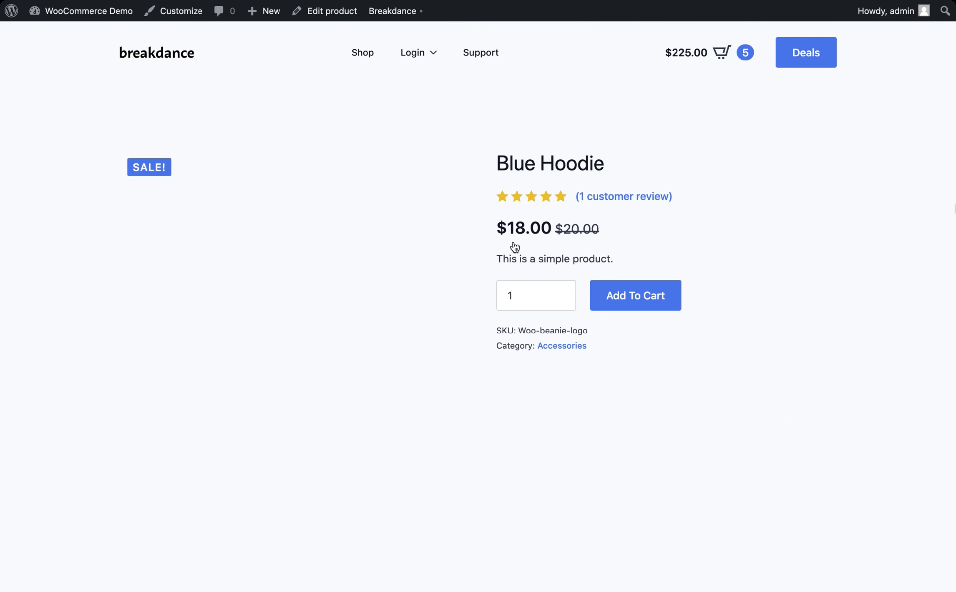
{"action": "scroll", "coordinate": [713, 371], "scroll_direction": "down", "scroll_amount": 10}
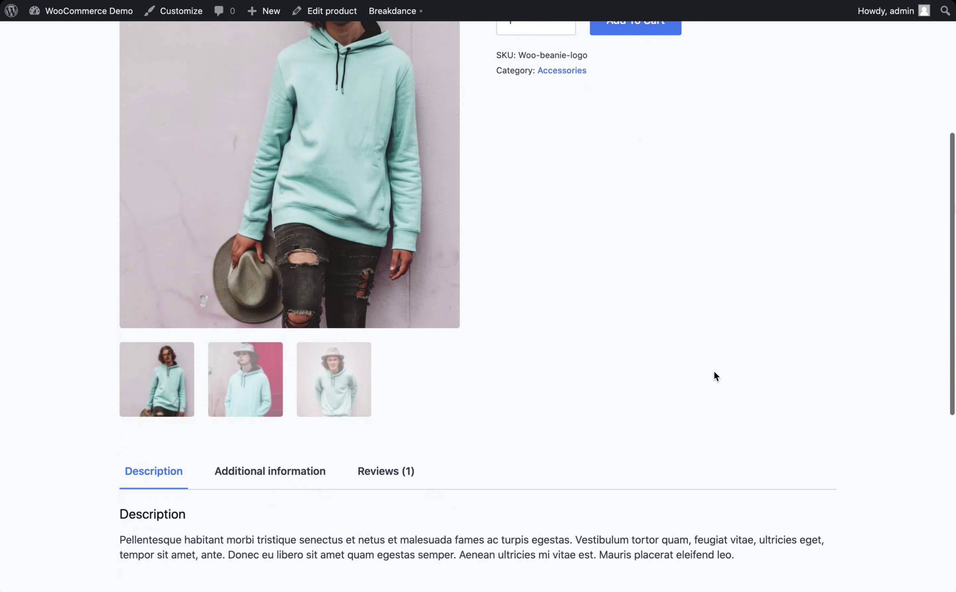
{"action": "scroll", "coordinate": [713, 376], "scroll_direction": "down", "scroll_amount": 2}
{"action": "scroll", "coordinate": [714, 376], "scroll_direction": "up", "scroll_amount": 8}
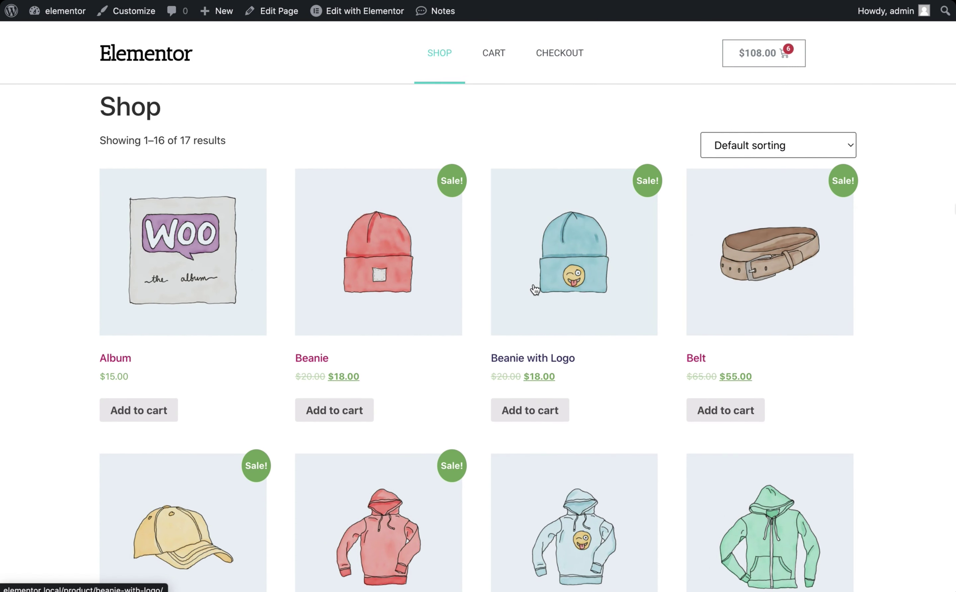
In the Elementor store, add one Beanie with Logo to the cart from its product page and open the cart.
{"action": "scroll", "coordinate": [534, 290], "scroll_direction": "down", "scroll_amount": 1}
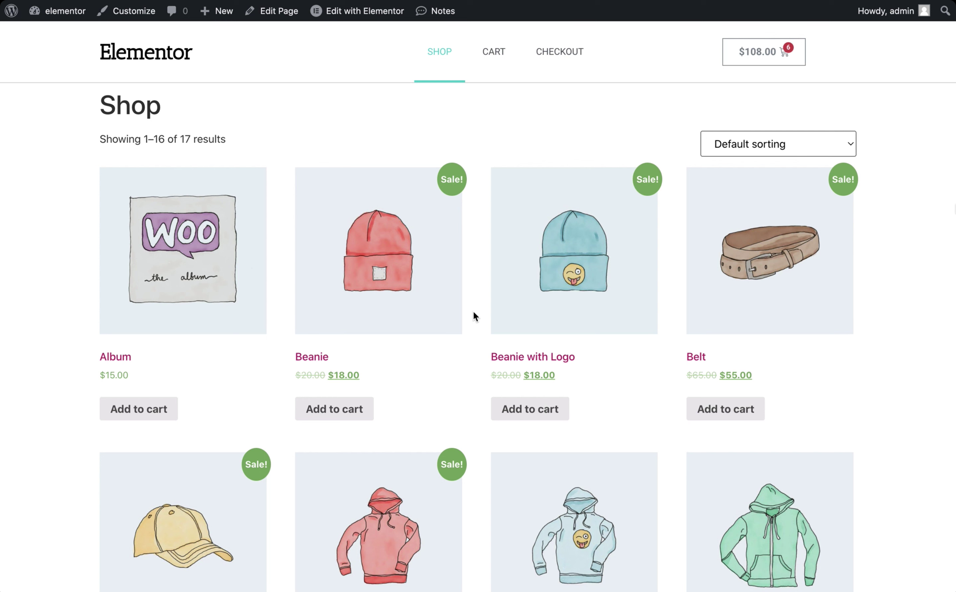
{"action": "left_click", "coordinate": [551, 290]}
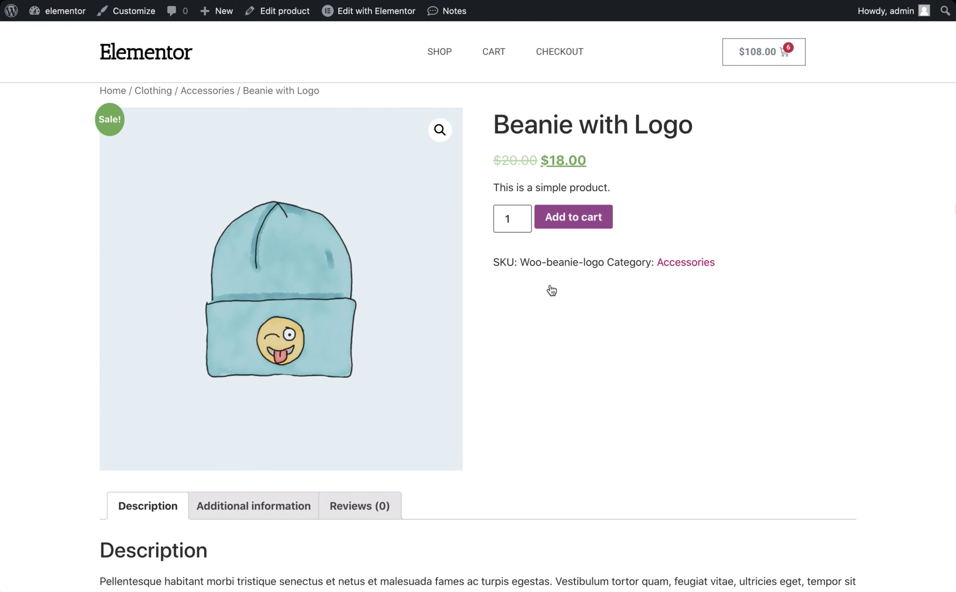
{"action": "left_click", "coordinate": [565, 216]}
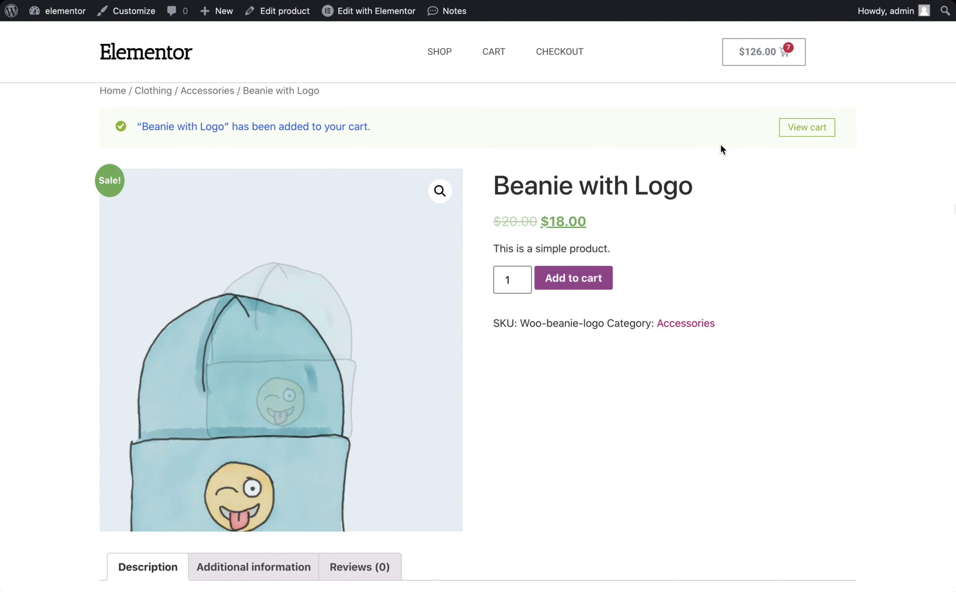
{"action": "left_click", "coordinate": [808, 128]}
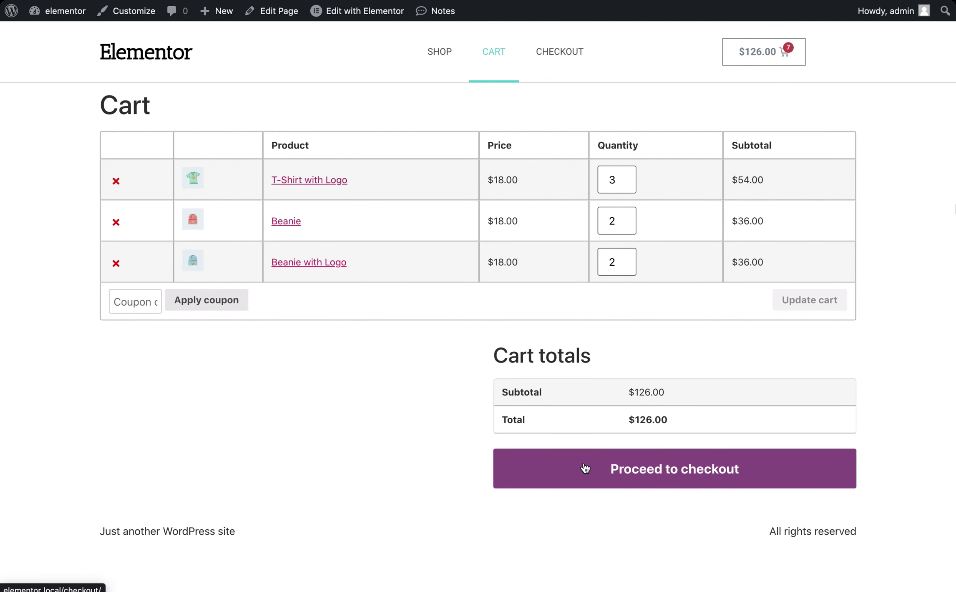
Proceed to the Elementor store's checkout and review its billing form, order table and payment area.
{"action": "left_click", "coordinate": [585, 469]}
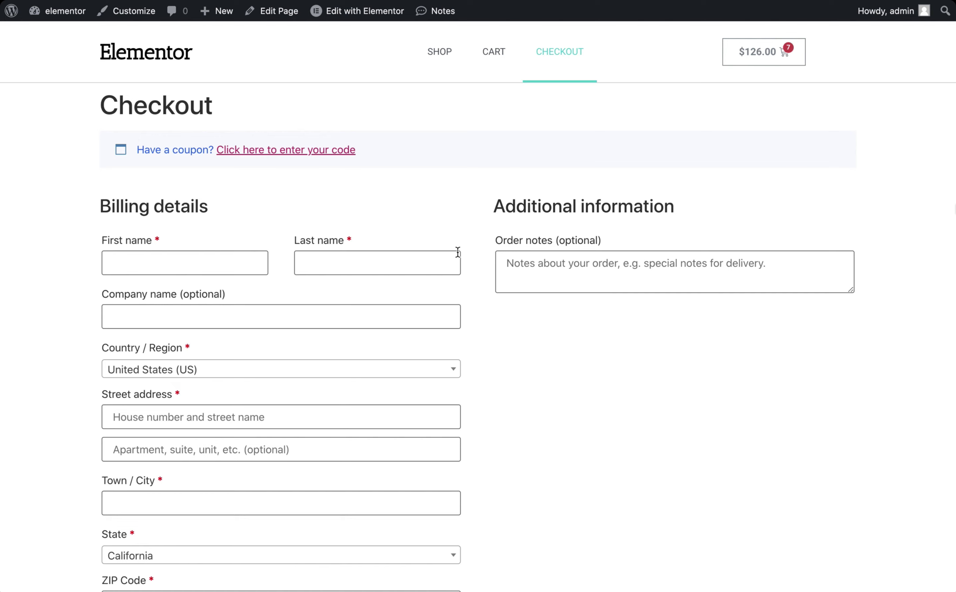
{"action": "scroll", "coordinate": [458, 252], "scroll_direction": "down", "scroll_amount": 10}
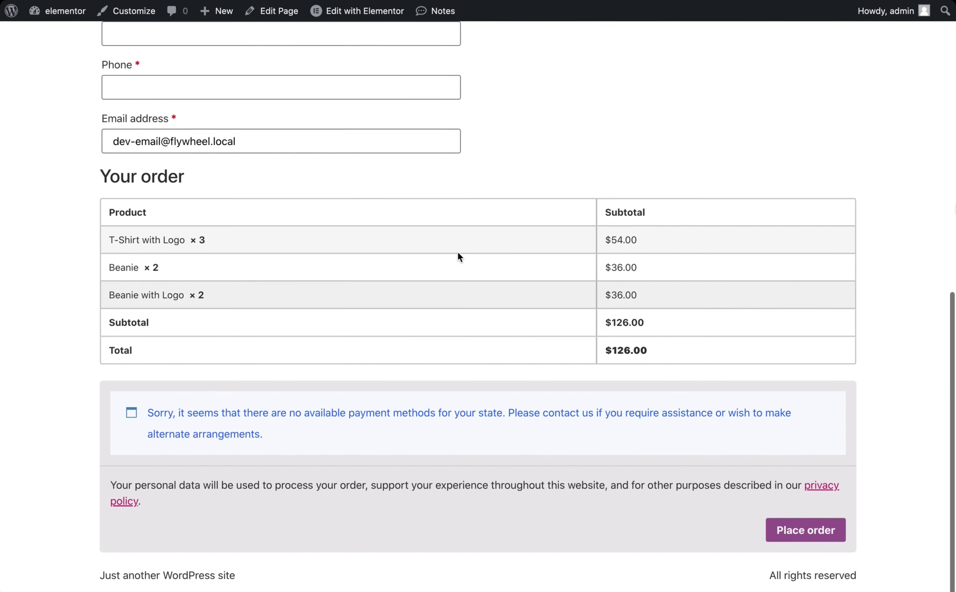
{"action": "scroll", "coordinate": [459, 257], "scroll_direction": "up", "scroll_amount": 10}
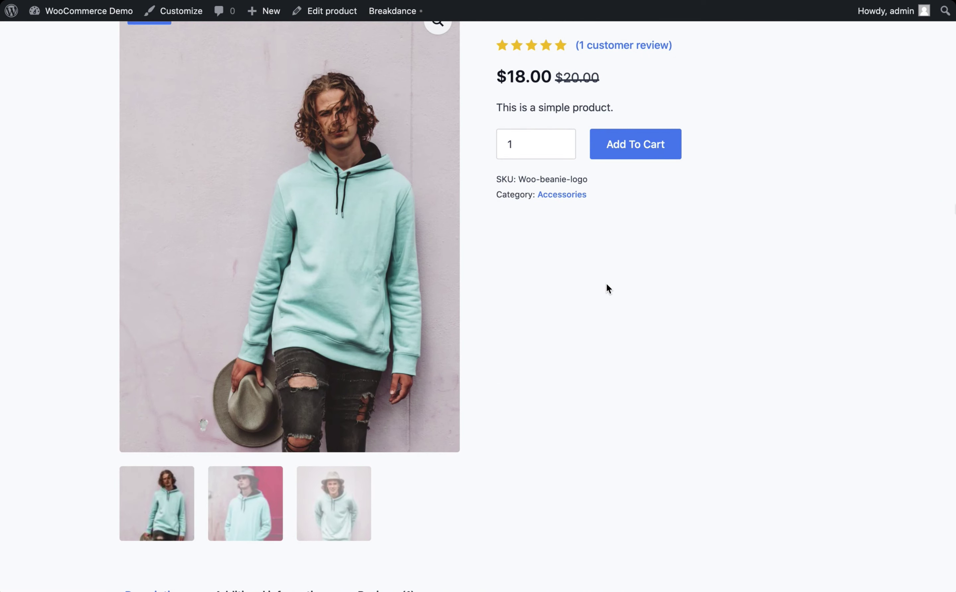
In the Breakdance store, add one Blue Hoodie to the cart from its product page and open the full cart.
{"action": "scroll", "coordinate": [606, 284], "scroll_direction": "up", "scroll_amount": 4}
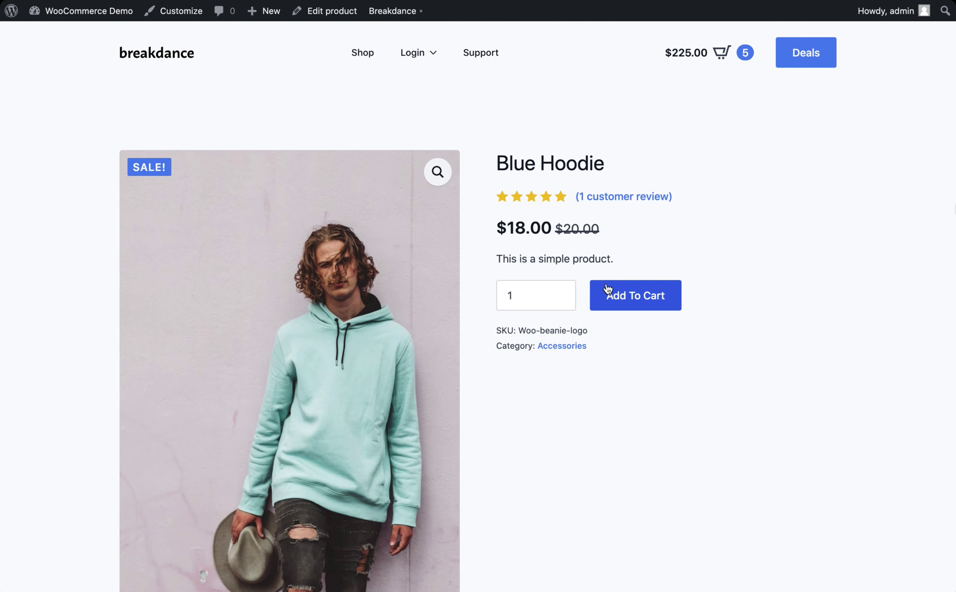
{"action": "left_click", "coordinate": [616, 297]}
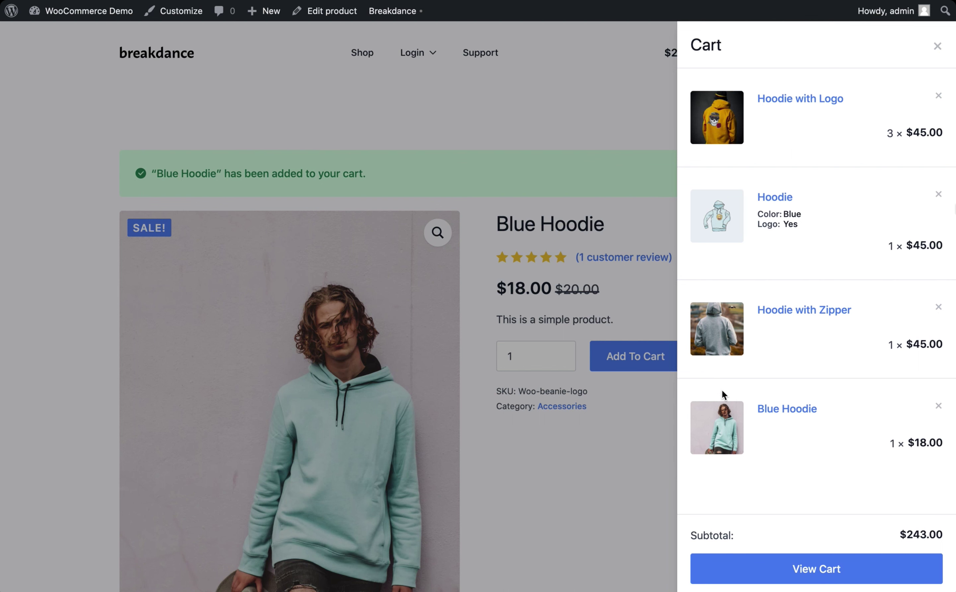
{"action": "left_click", "coordinate": [781, 575]}
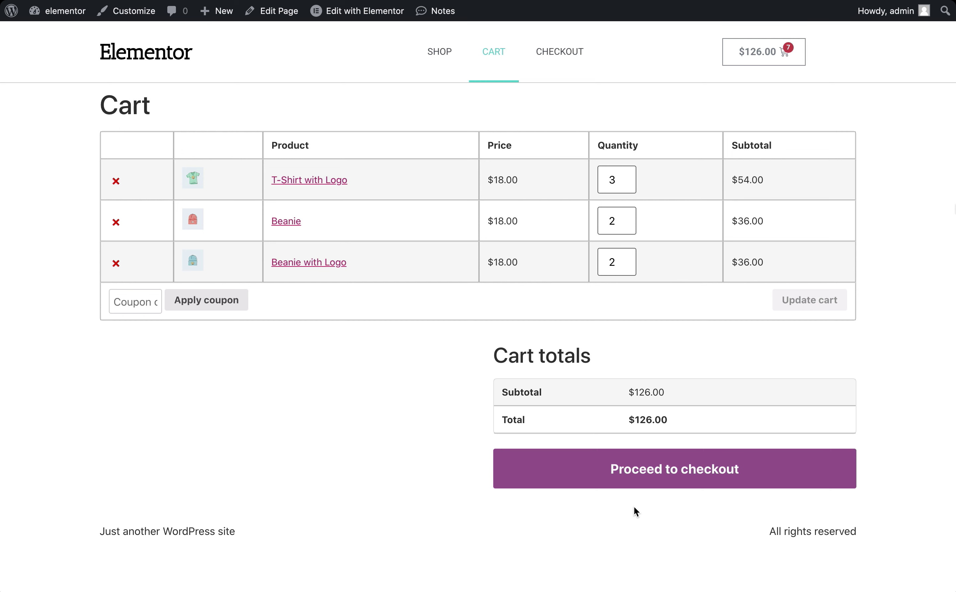
Switch from the Elementor cart to the Breakdance store, add another Hoodie with Logo from its product page and open the cart page.
{"action": "key", "text": "ctrl+Left"}
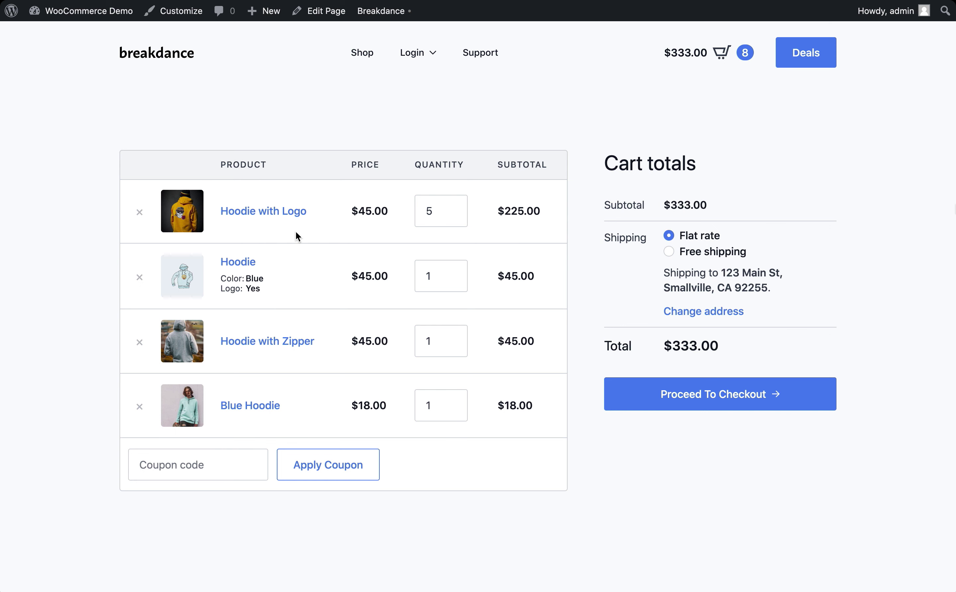
{"action": "left_click", "coordinate": [277, 211]}
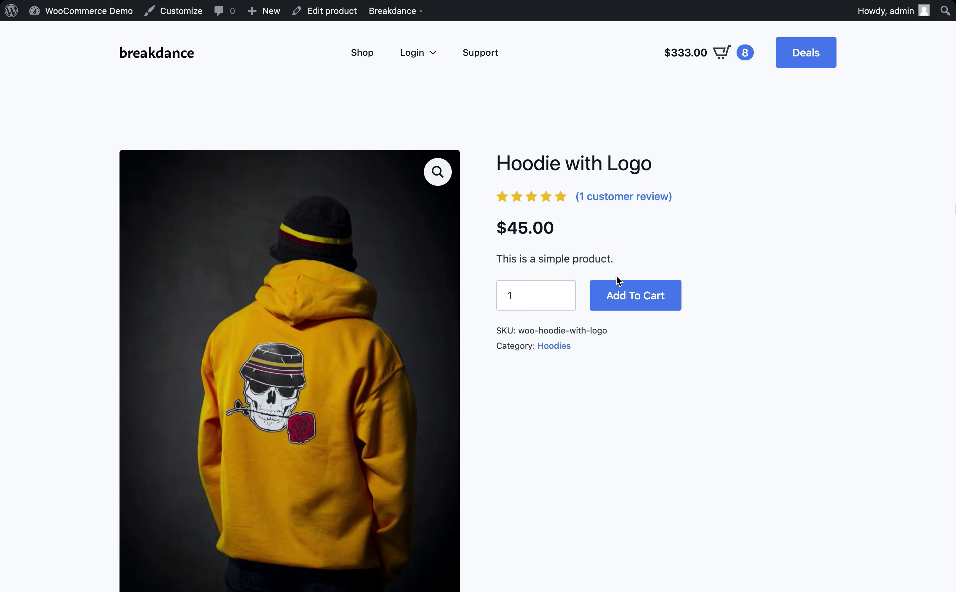
{"action": "left_click", "coordinate": [618, 296]}
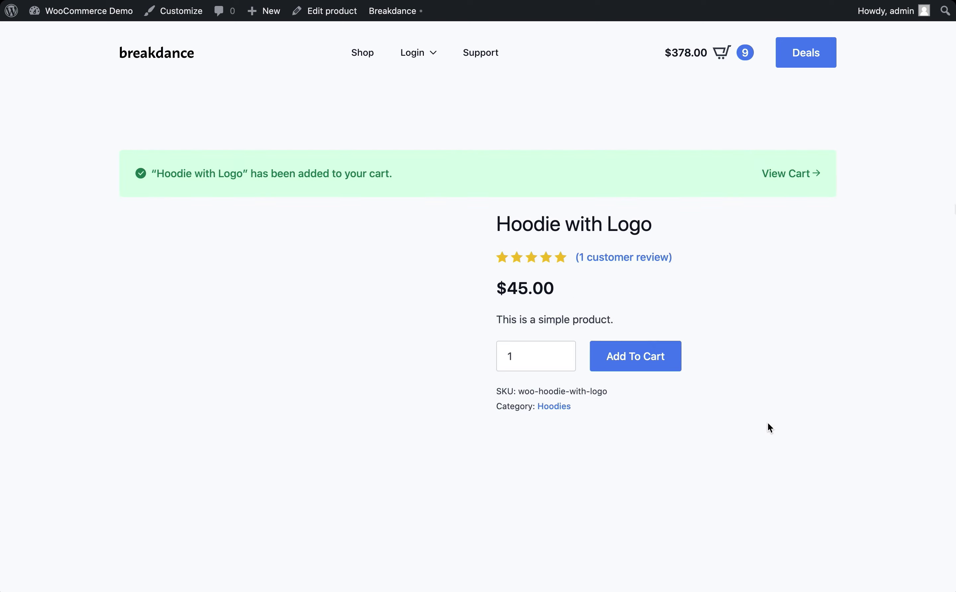
{"action": "left_click", "coordinate": [781, 570]}
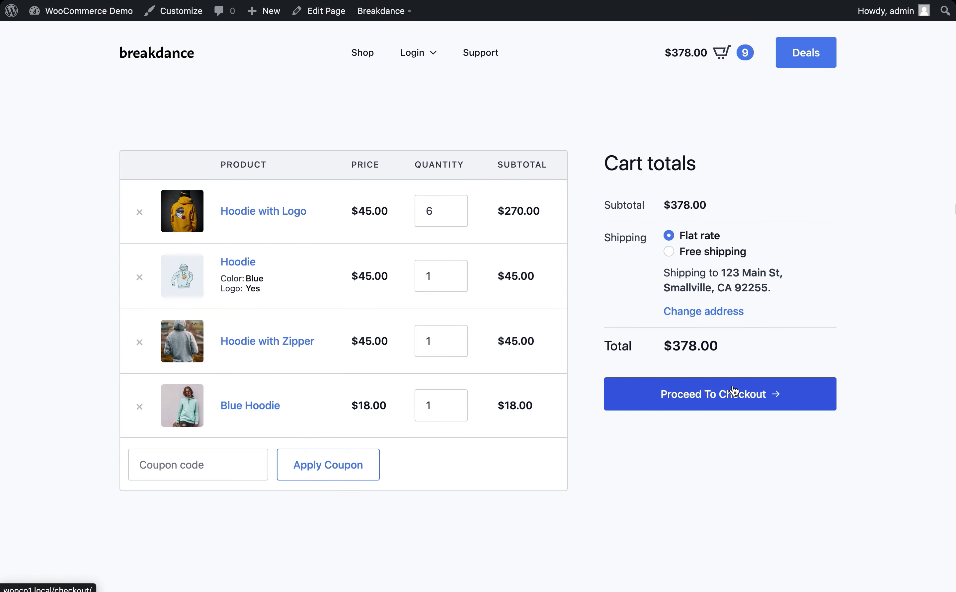
Proceed to the Breakdance store's checkout and examine its two-column layout down to the order placement area.
{"action": "left_click", "coordinate": [734, 391]}
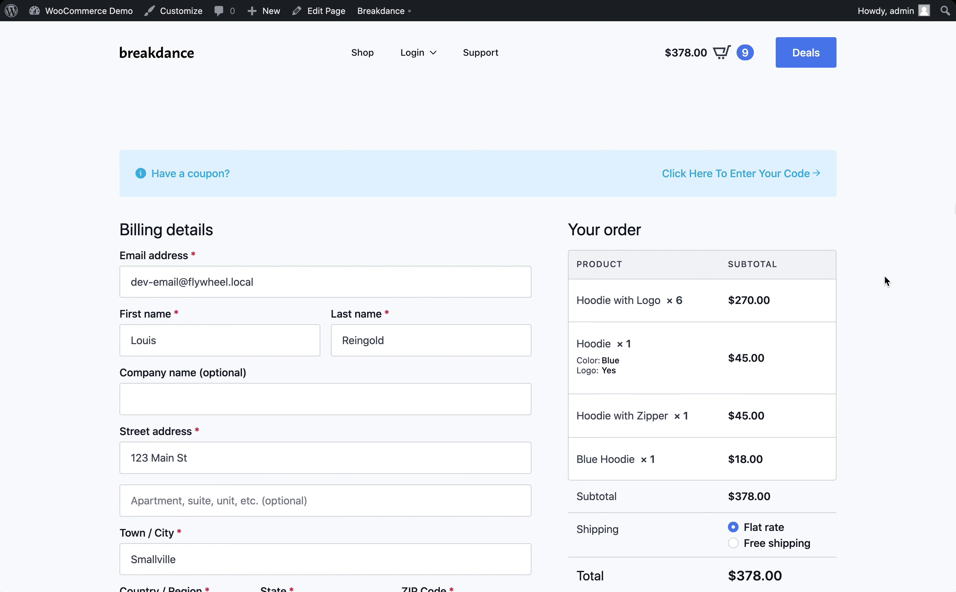
{"action": "scroll", "coordinate": [884, 277], "scroll_direction": "down", "scroll_amount": 2}
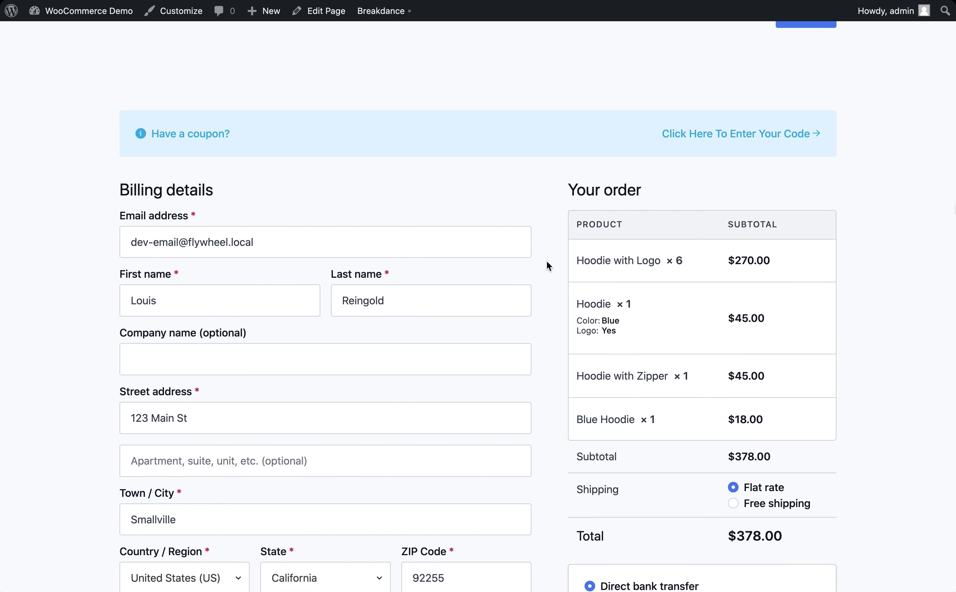
{"action": "scroll", "coordinate": [540, 275], "scroll_direction": "down", "scroll_amount": 10}
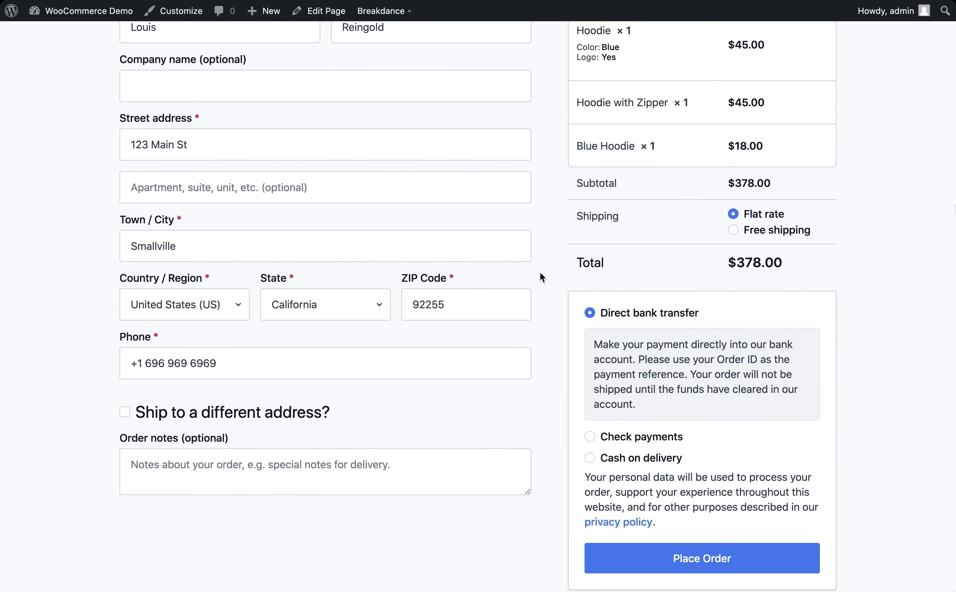
{"action": "scroll", "coordinate": [540, 273], "scroll_direction": "up", "scroll_amount": 11}
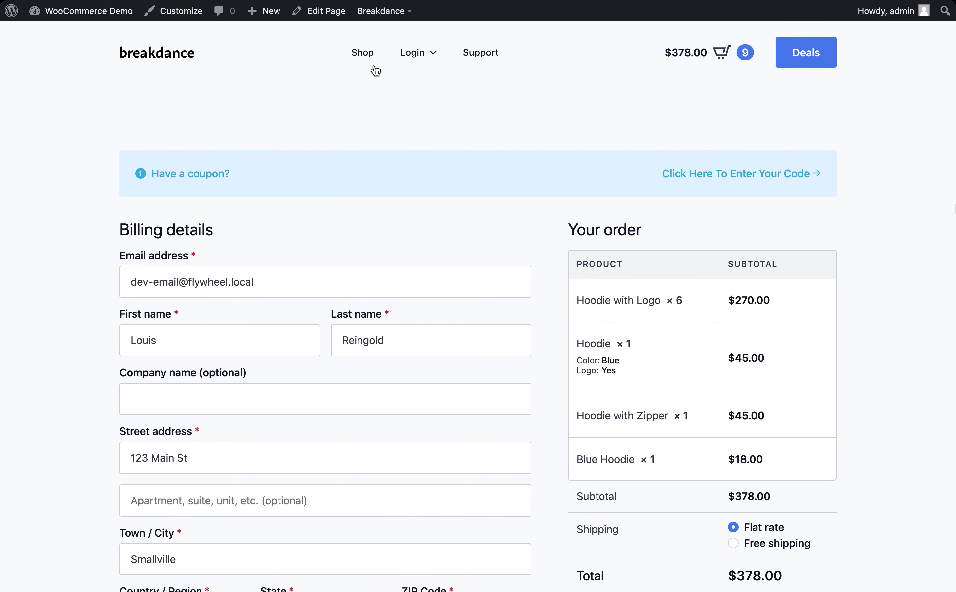
Return to the Breakdance store's cart page and open its global styles for editing.
{"action": "left_click", "coordinate": [755, 57]}
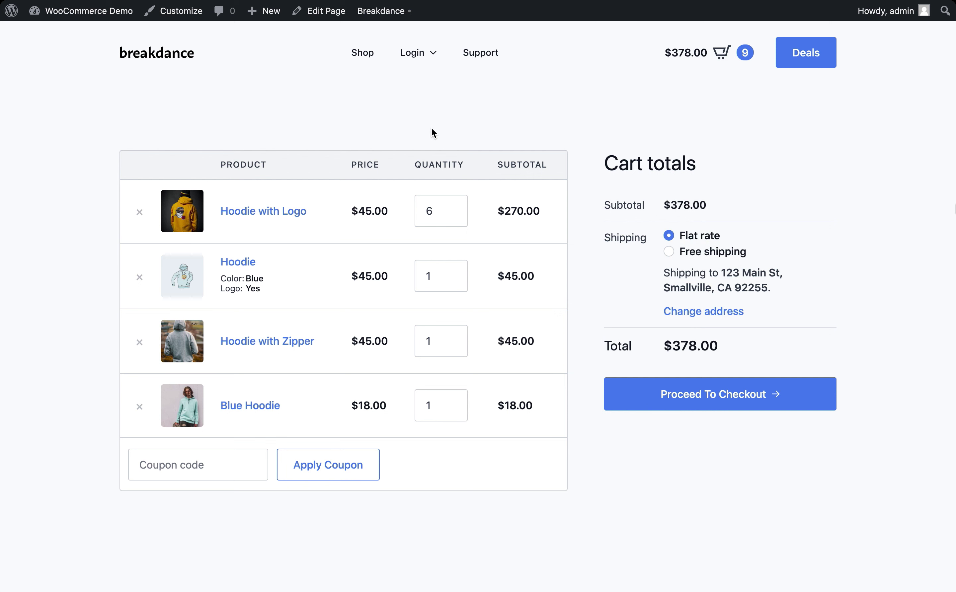
{"action": "mouse_move", "coordinate": [394, 13]}
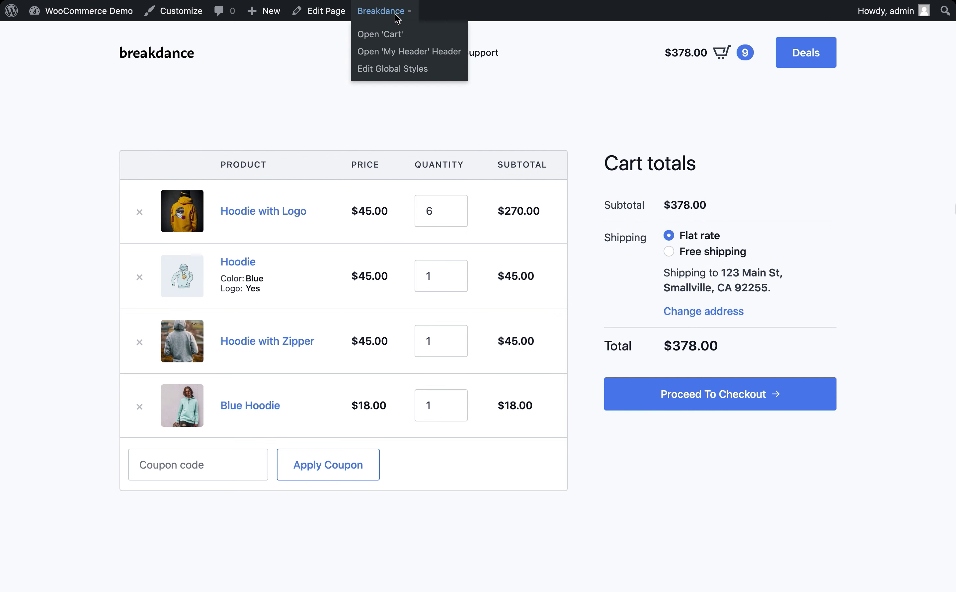
{"action": "left_click", "coordinate": [393, 70]}
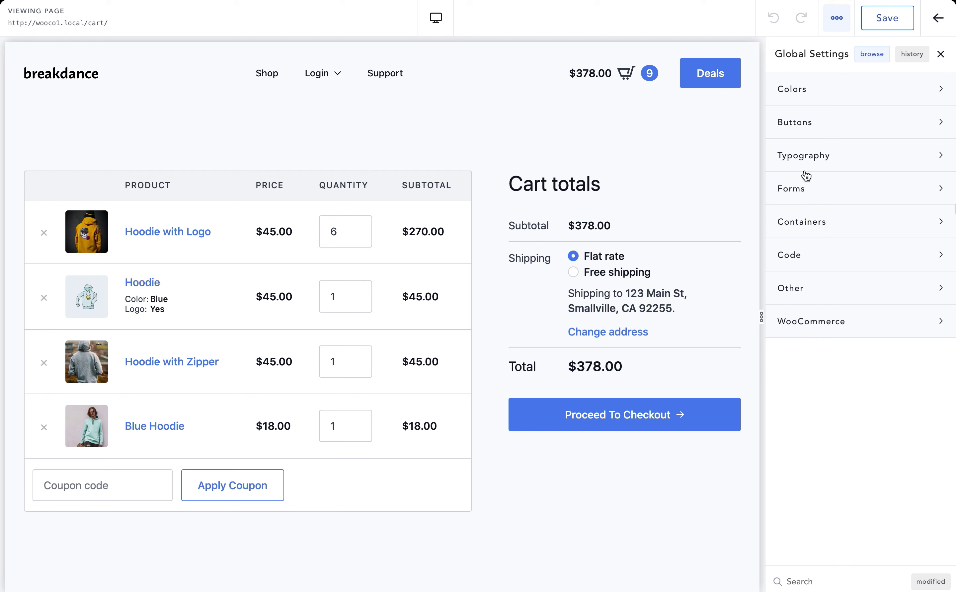
Set the global Brand color to the purple #642BE4.
{"action": "left_click", "coordinate": [794, 87]}
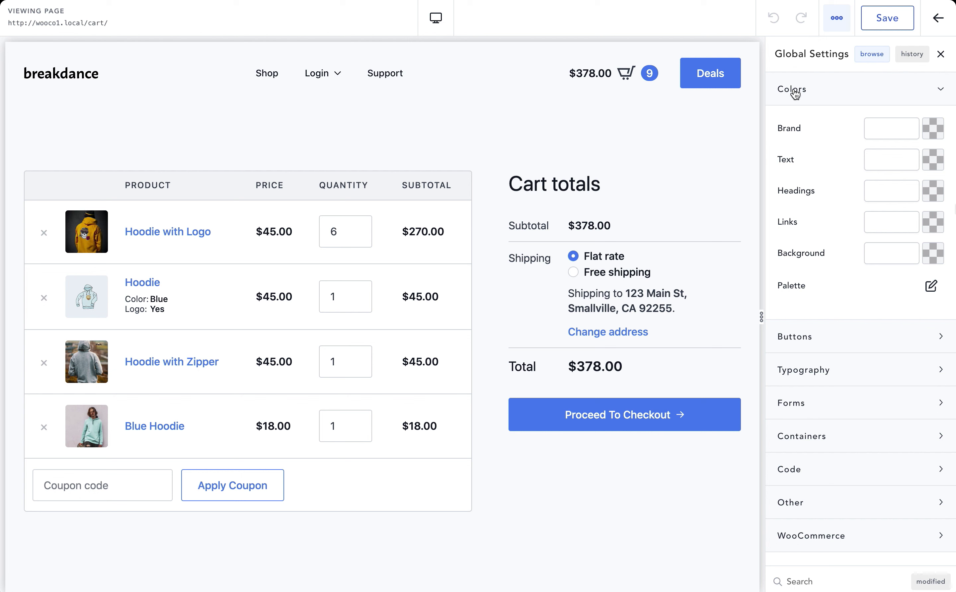
{"action": "left_click", "coordinate": [933, 131]}
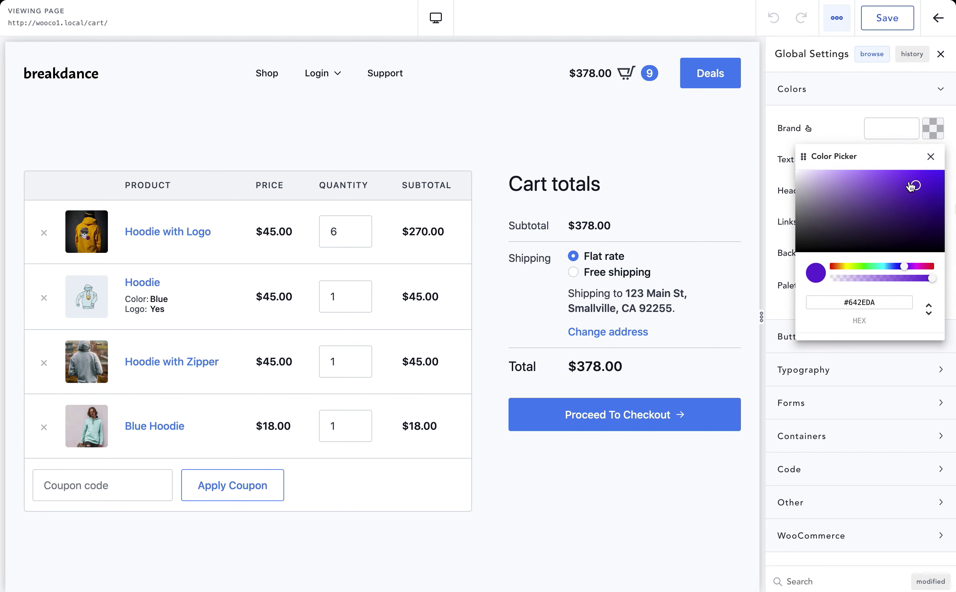
{"action": "mouse_move", "coordinate": [917, 184]}
{"action": "left_mouse_down"}
{"action": "mouse_move", "coordinate": [929, 181]}
{"action": "mouse_move", "coordinate": [917, 185]}
{"action": "left_mouse_up"}
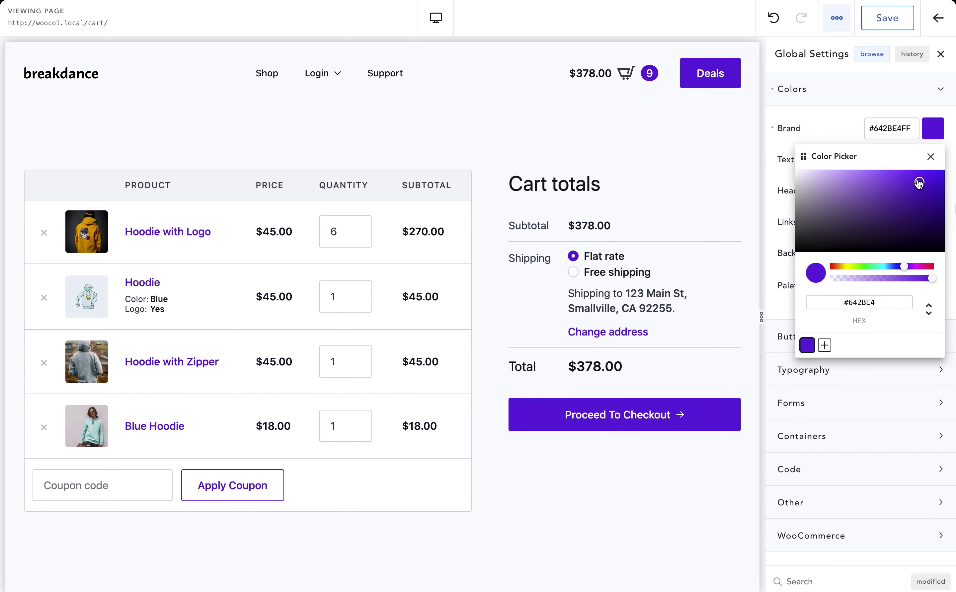
Open the Hoodie with Logo product page from the shop and examine how the brand color appears down to the related products.
{"action": "left_click", "coordinate": [614, 475]}
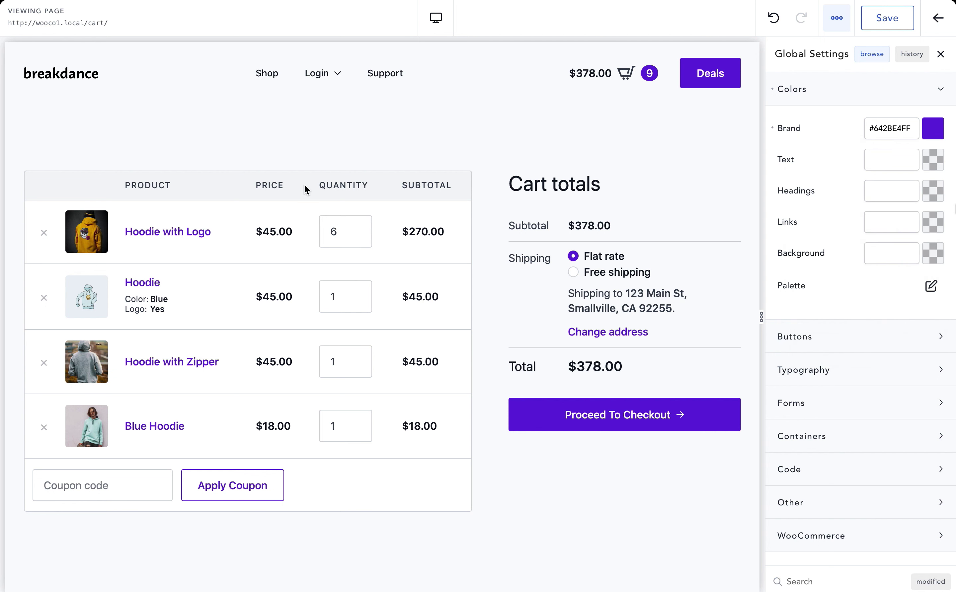
{"action": "left_click", "coordinate": [276, 80]}
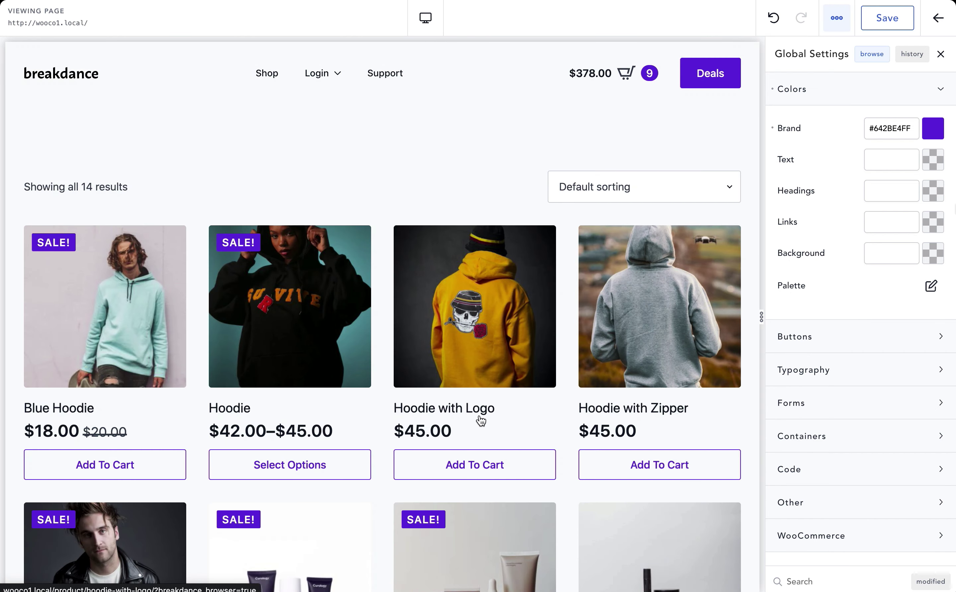
{"action": "left_click", "coordinate": [489, 322]}
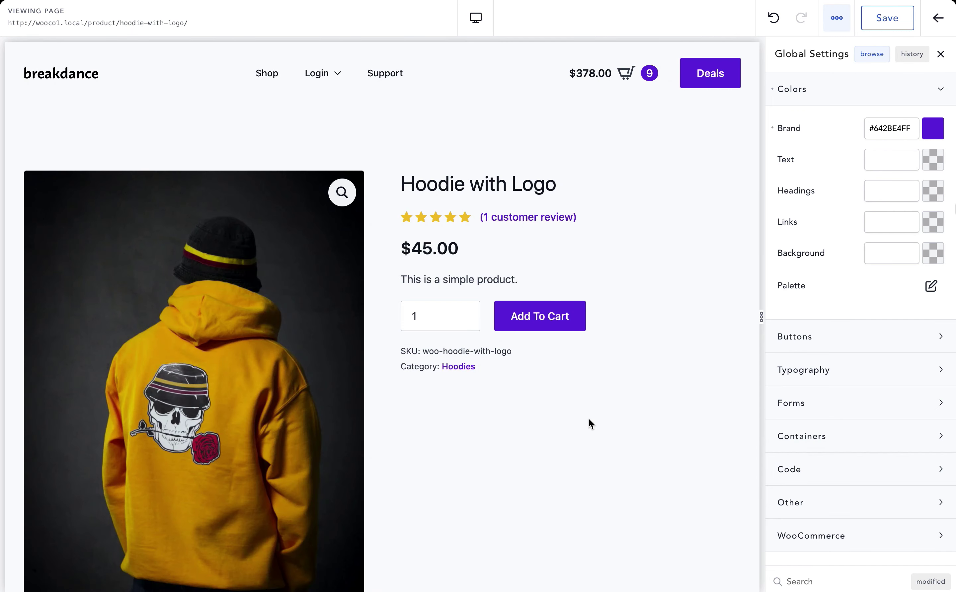
{"action": "scroll", "coordinate": [589, 423], "scroll_direction": "down", "scroll_amount": 12}
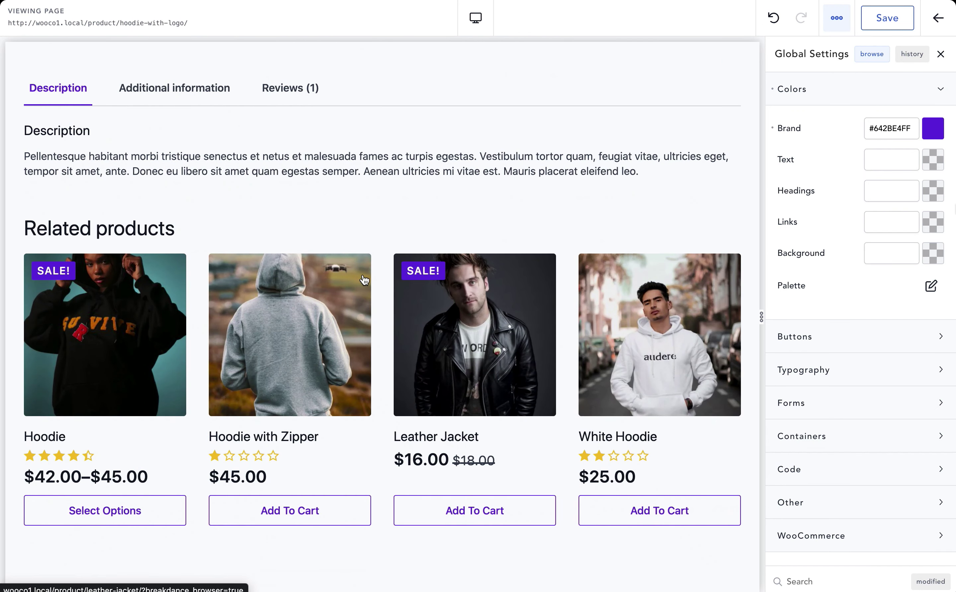
{"action": "scroll", "coordinate": [538, 185], "scroll_direction": "up", "scroll_amount": 12}
{"action": "scroll", "coordinate": [534, 194], "scroll_direction": "down", "scroll_amount": 12}
Set the WooCommerce sale badge's background color to the green #2EDA9A in the global settings.
{"action": "left_click", "coordinate": [820, 539]}
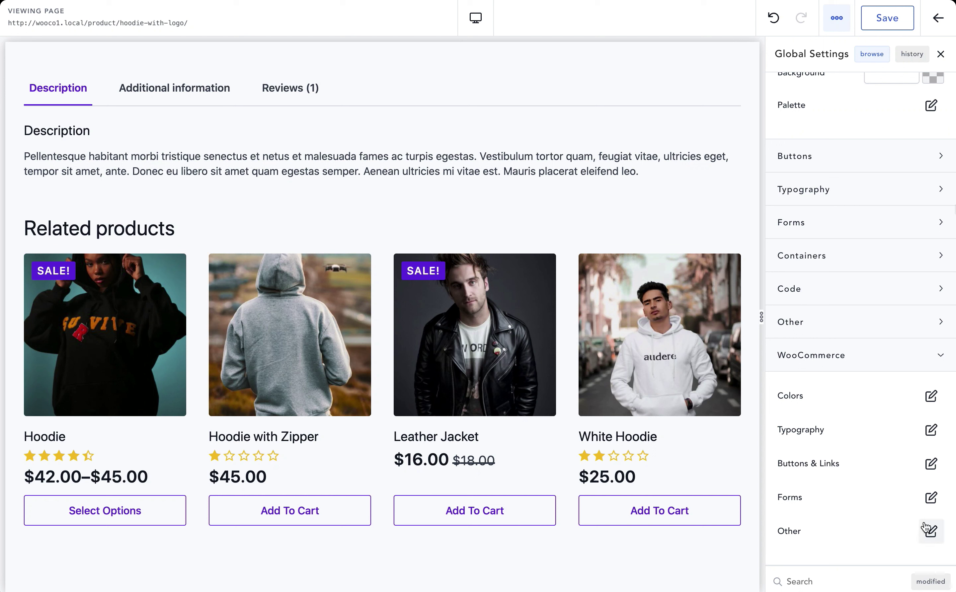
{"action": "left_click", "coordinate": [928, 530]}
{"action": "left_click", "coordinate": [924, 443]}
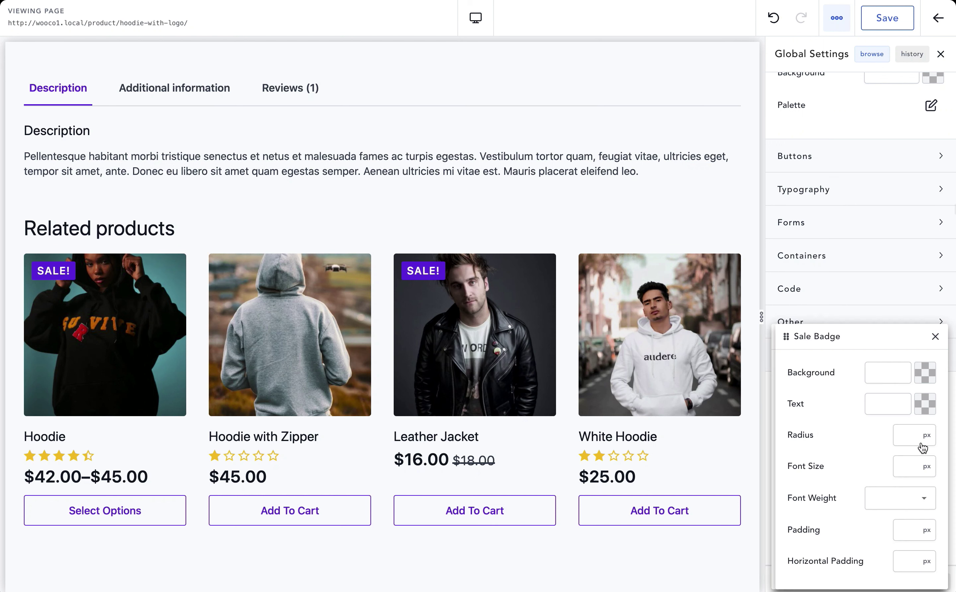
{"action": "left_click", "coordinate": [926, 375]}
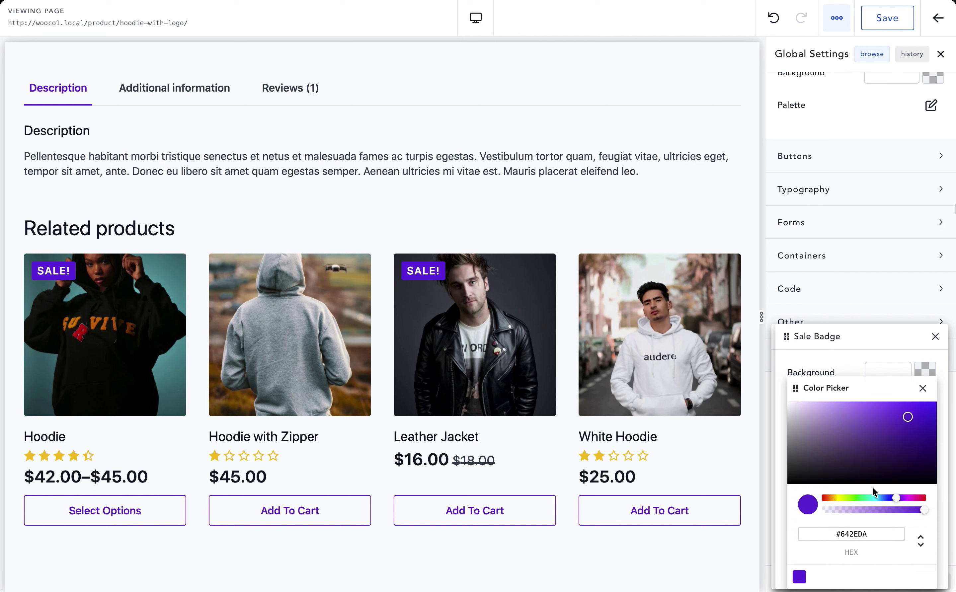
{"action": "left_click", "coordinate": [868, 499]}
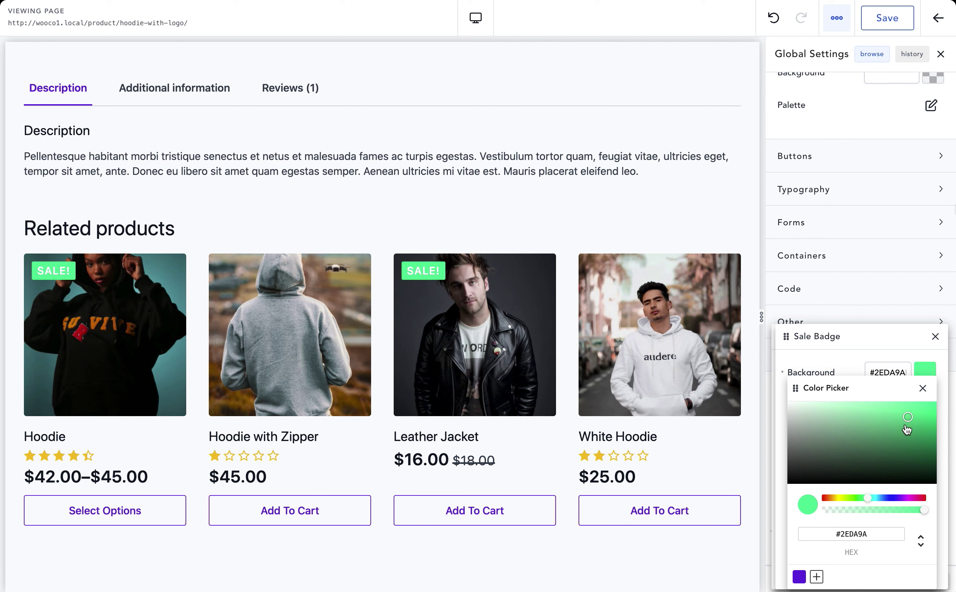
{"action": "left_click", "coordinate": [923, 388]}
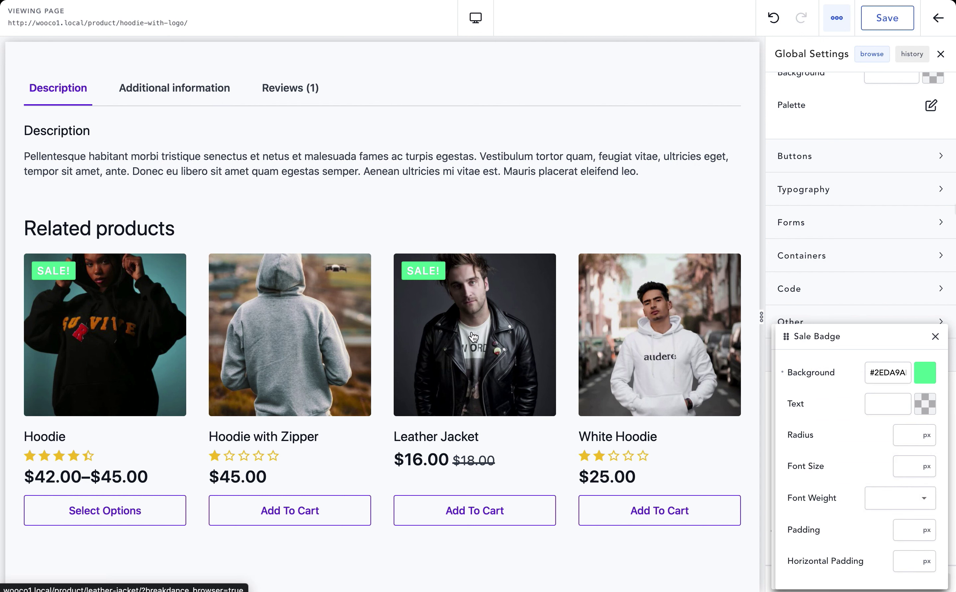
Open the Leather Jacket product page and set the global form fields' border color to black #000000.
{"action": "left_click", "coordinate": [475, 348]}
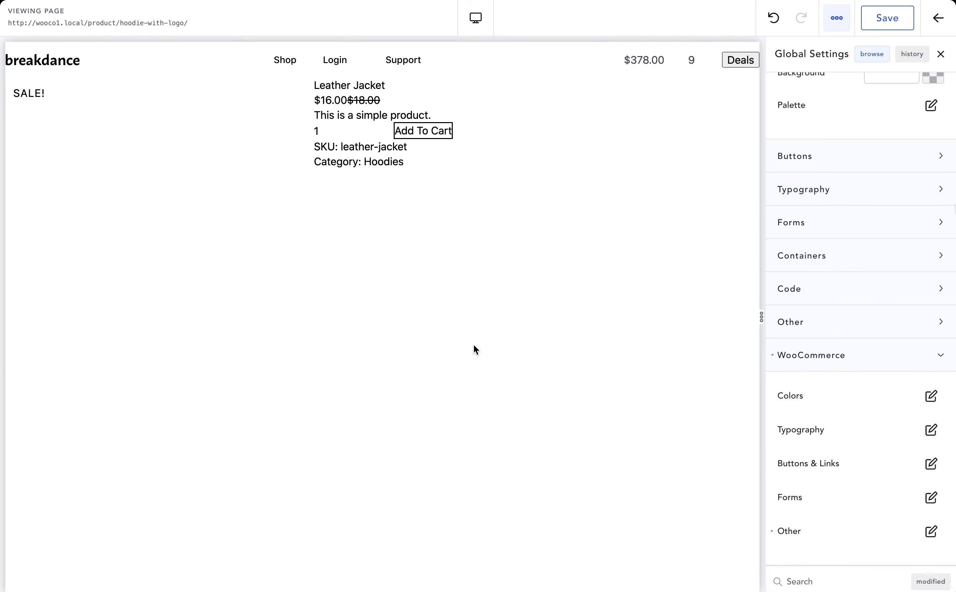
{"action": "scroll", "coordinate": [493, 399], "scroll_direction": "down", "scroll_amount": 1}
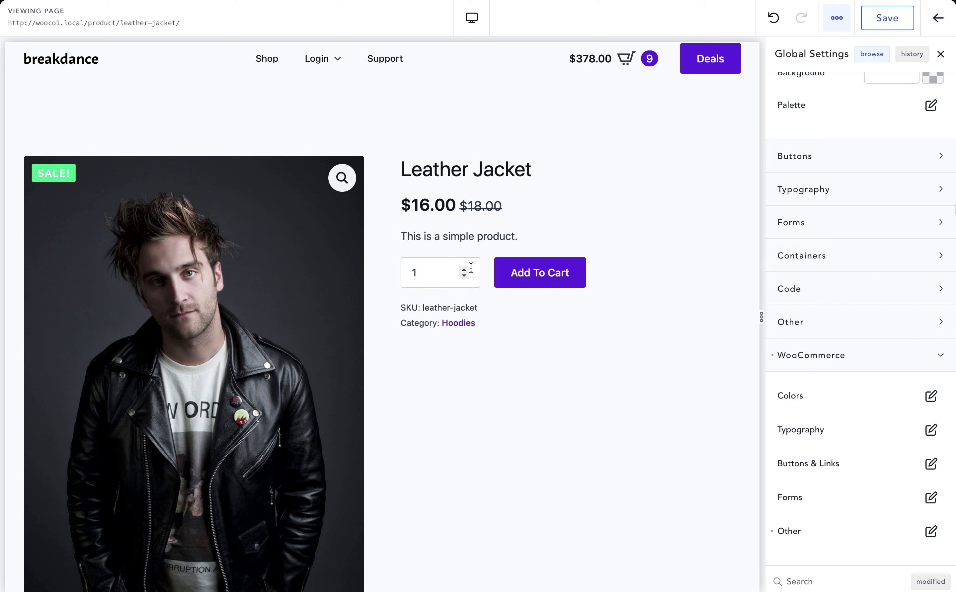
{"action": "left_click", "coordinate": [816, 223]}
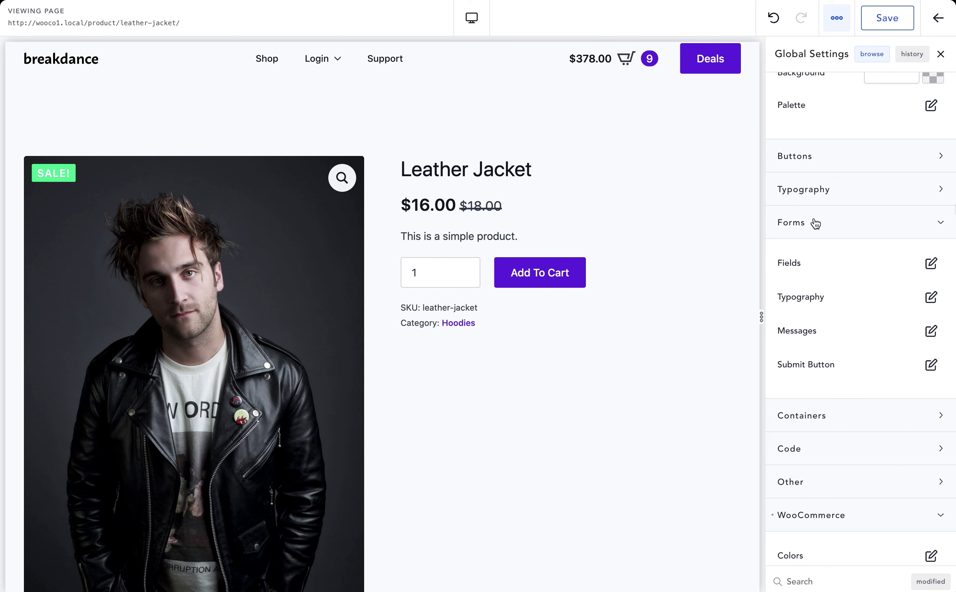
{"action": "left_click", "coordinate": [934, 271]}
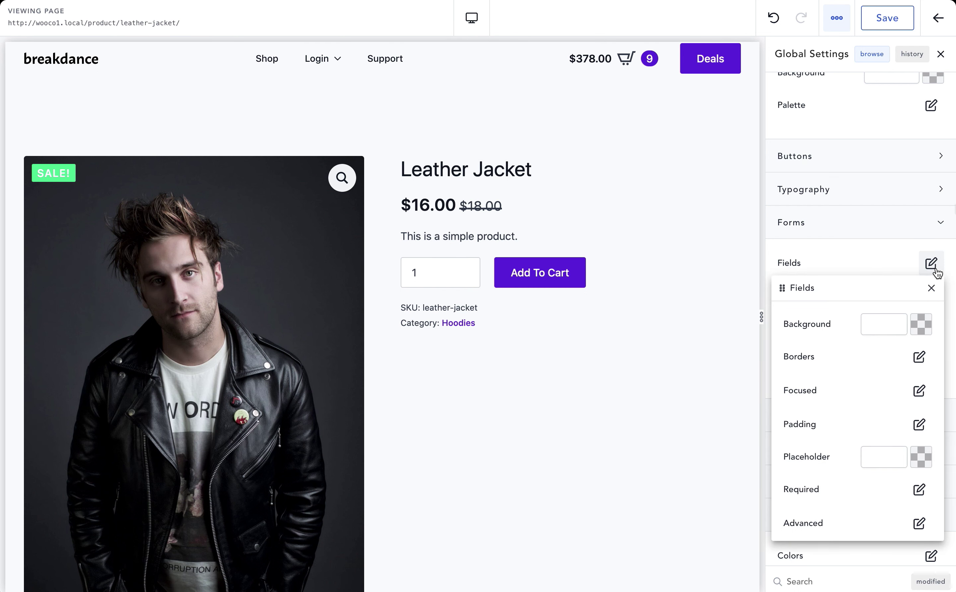
{"action": "left_click", "coordinate": [919, 358]}
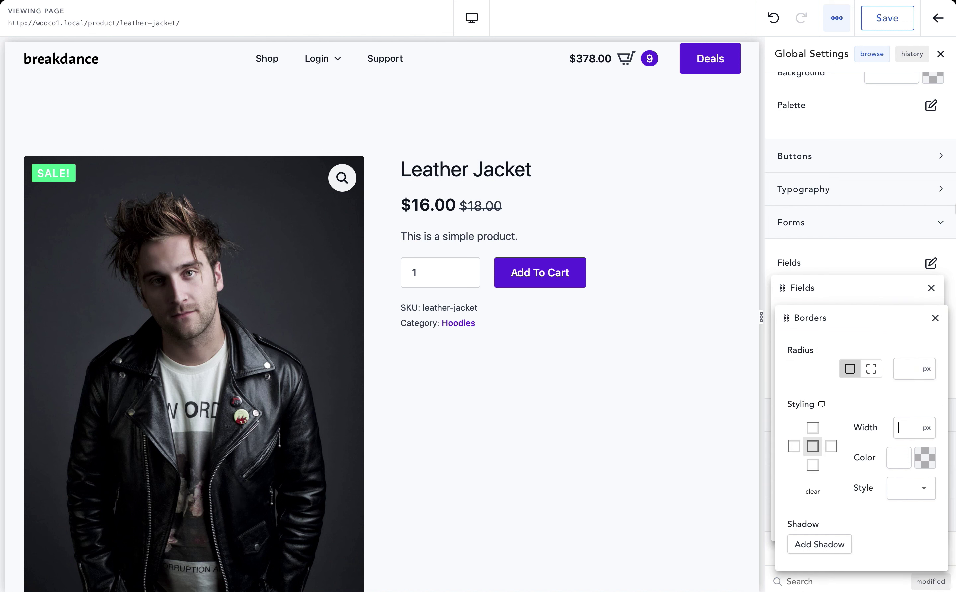
{"action": "left_click", "coordinate": [924, 458]}
{"action": "left_click_drag", "start_coordinate": [864, 457], "coordinate": [773, 513]}
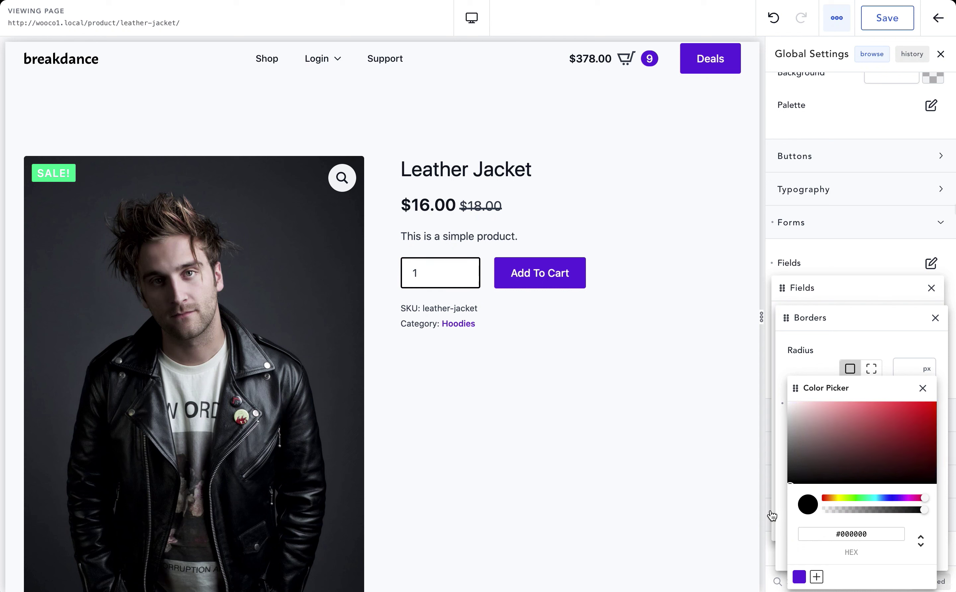
{"action": "left_click", "coordinate": [921, 390]}
{"action": "left_click", "coordinate": [698, 314]}
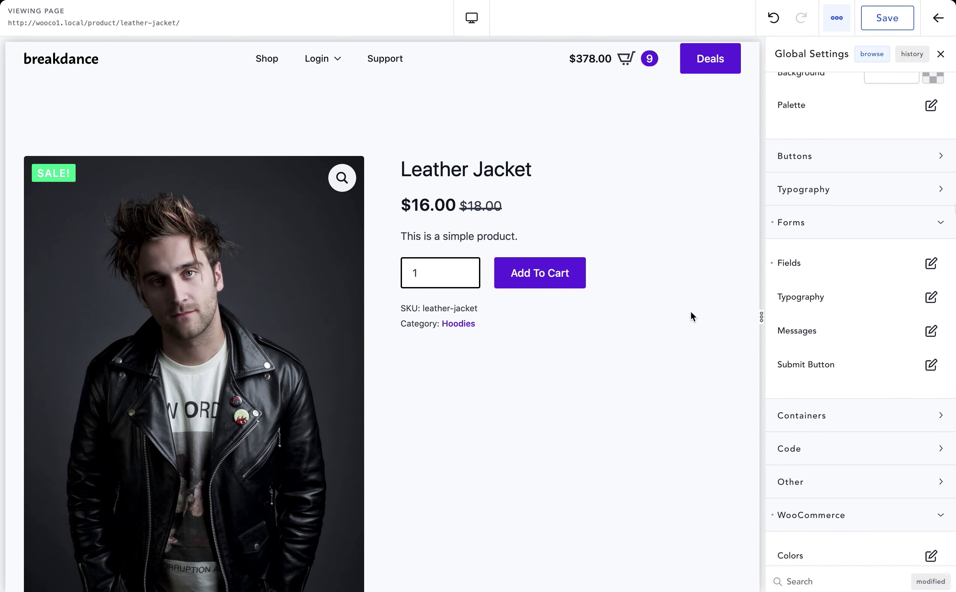
Add the Leather Jacket to the cart and continue through the cart page to the checkout to review the field borders.
{"action": "left_click", "coordinate": [554, 275]}
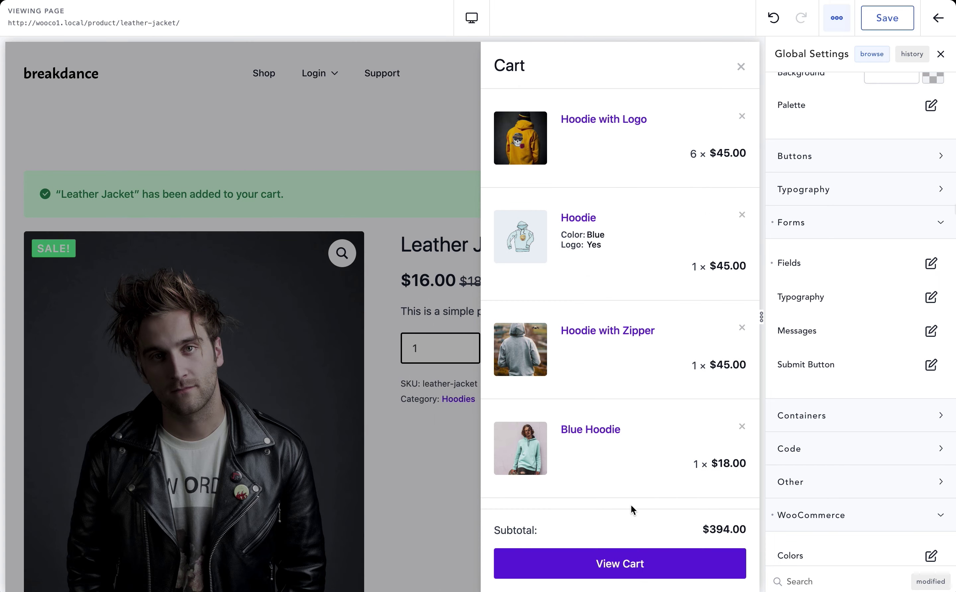
{"action": "left_click", "coordinate": [627, 564]}
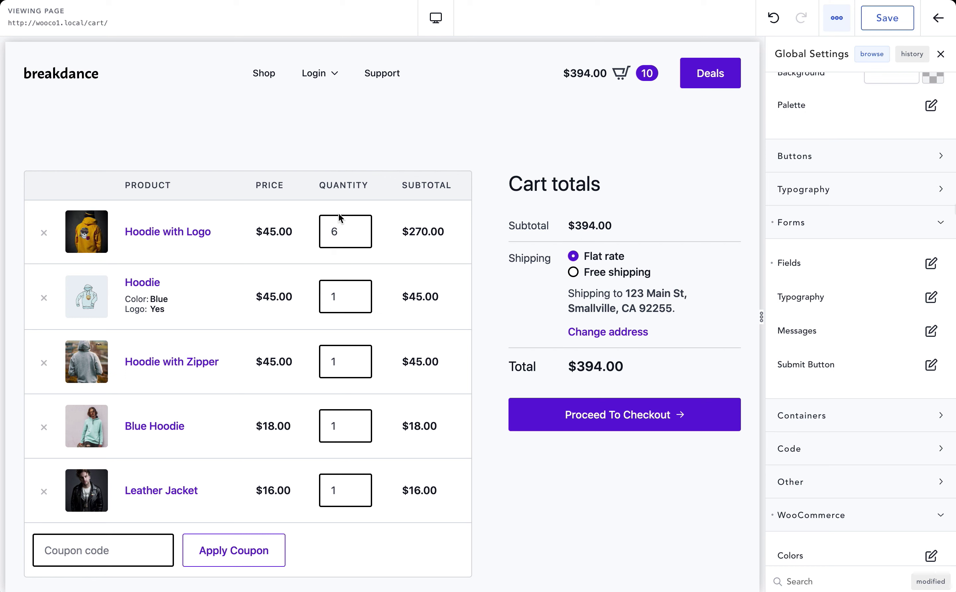
{"action": "left_click", "coordinate": [590, 406]}
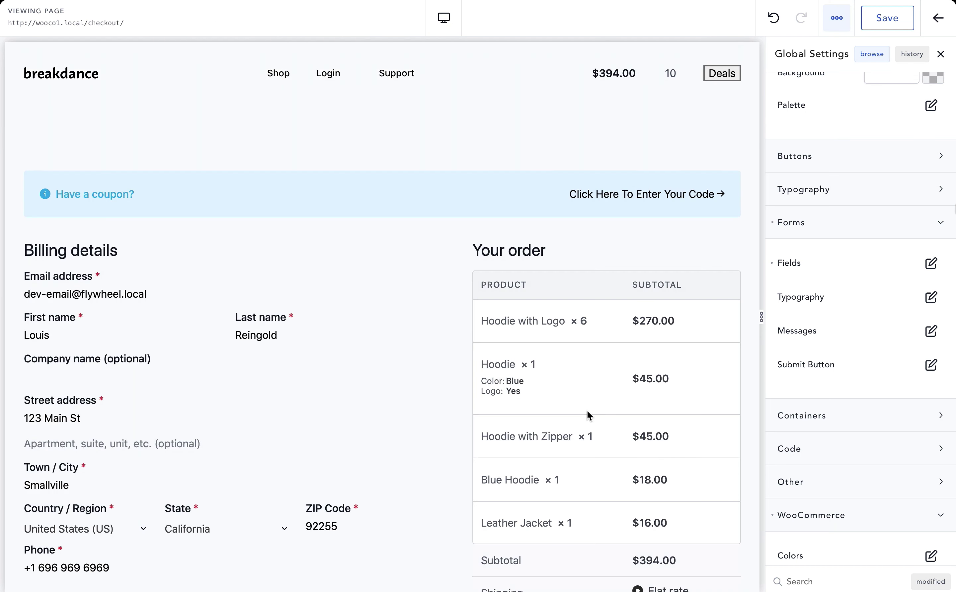
{"action": "scroll", "coordinate": [400, 368], "scroll_direction": "down", "scroll_amount": 2}
{"action": "scroll", "coordinate": [400, 368], "scroll_direction": "up", "scroll_amount": 2}
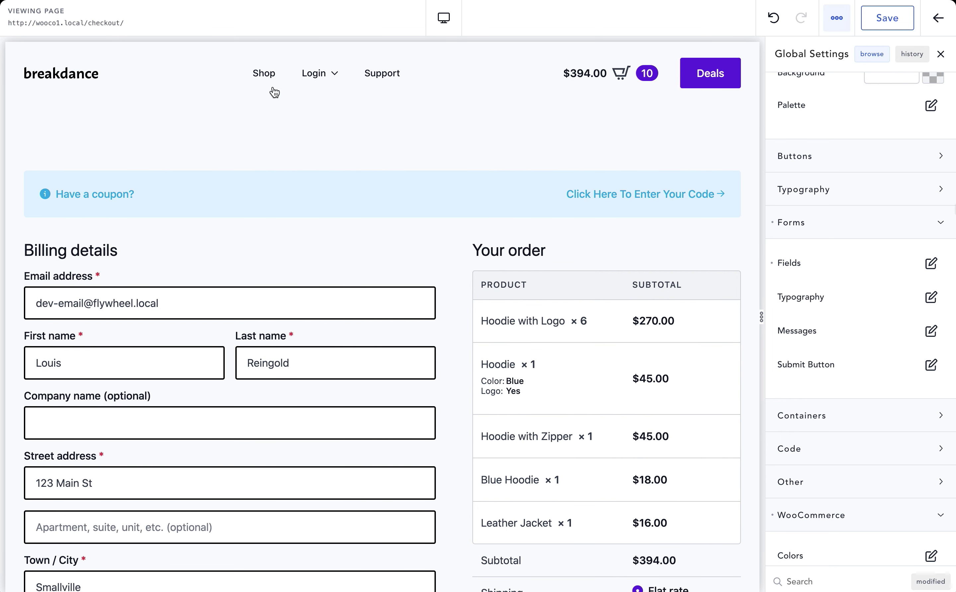
Return to the shop page, then enable the outline for the global secondary buttons with a width of 2 px.
{"action": "left_click", "coordinate": [264, 74]}
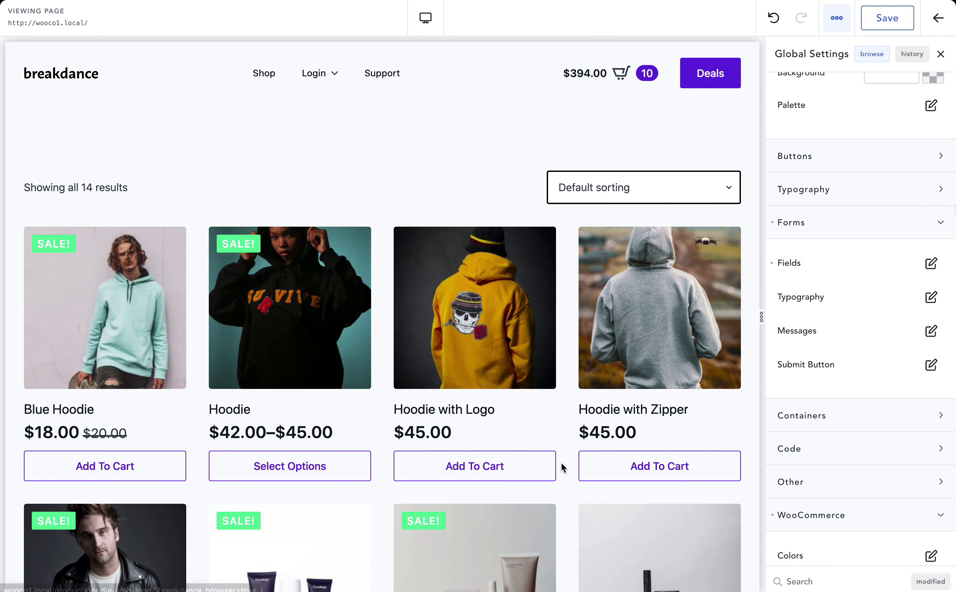
{"action": "scroll", "coordinate": [561, 465], "scroll_direction": "down", "scroll_amount": 1}
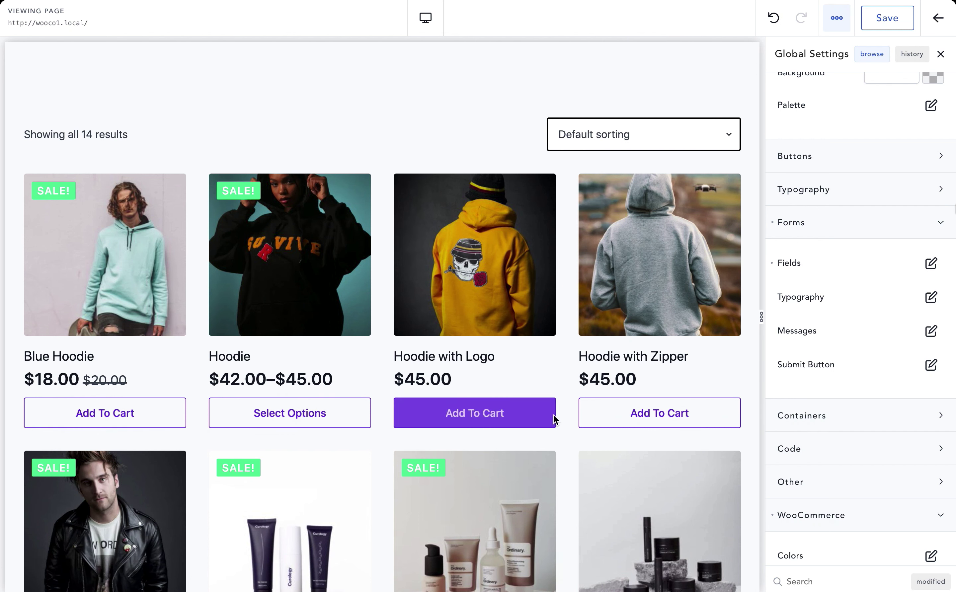
{"action": "left_click", "coordinate": [842, 170]}
{"action": "left_click", "coordinate": [930, 232]}
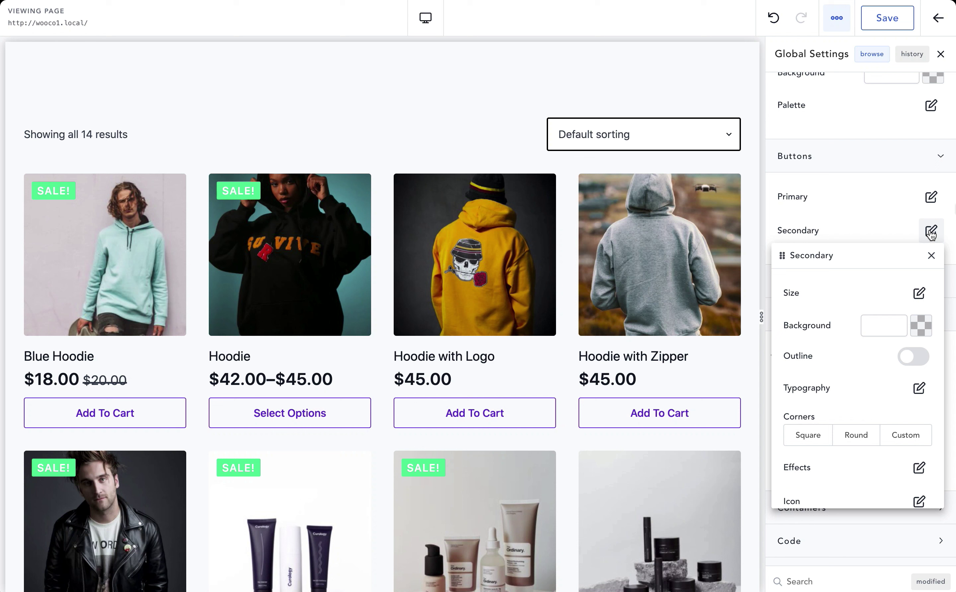
{"action": "left_click", "coordinate": [917, 357]}
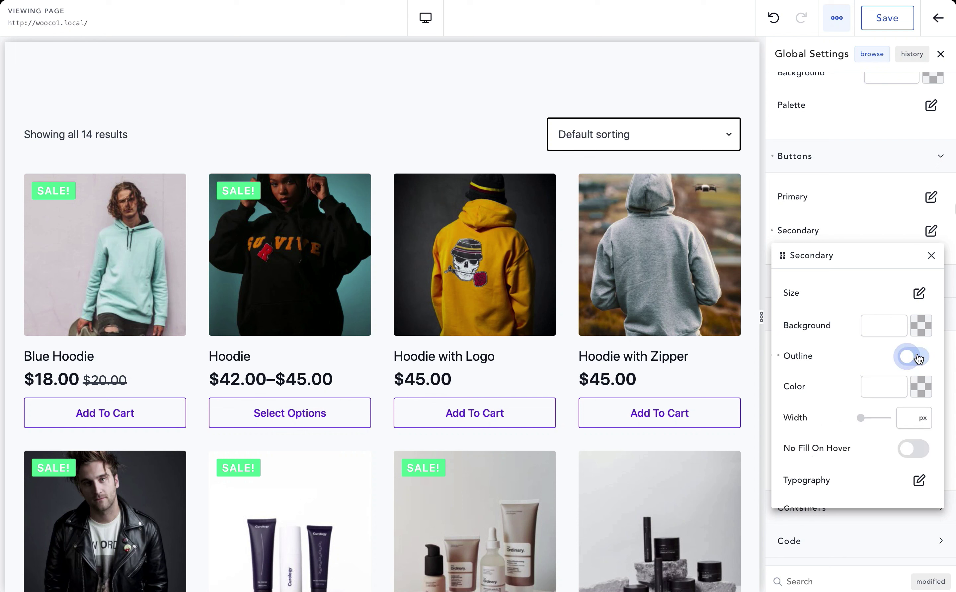
{"action": "left_click", "coordinate": [905, 417]}
{"action": "type", "text": "2"}
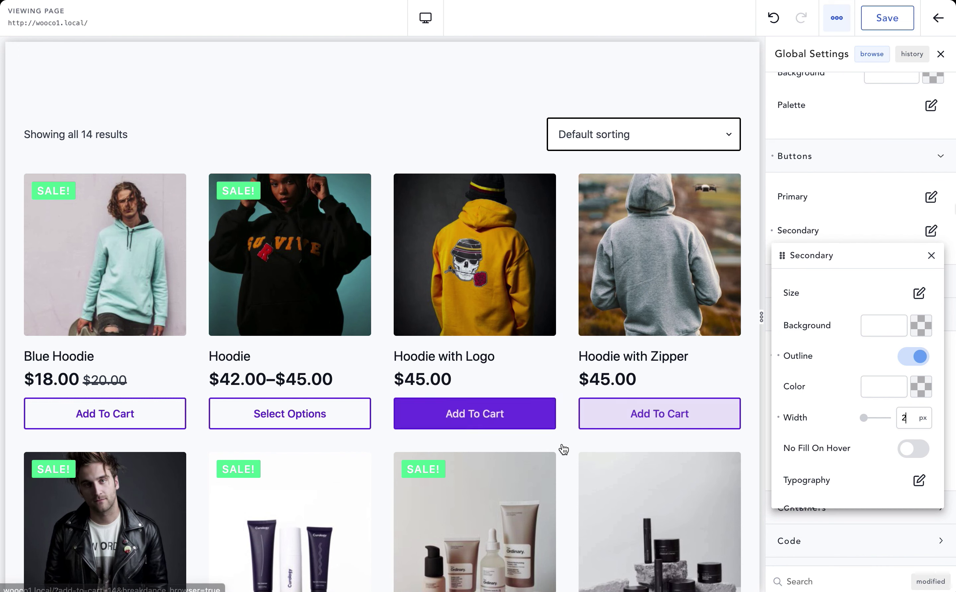
{"action": "scroll", "coordinate": [572, 460], "scroll_direction": "down", "scroll_amount": 5}
{"action": "left_click", "coordinate": [573, 463]}
Add another Hoodie with Logo from its product page and continue through the cart page to the checkout.
{"action": "scroll", "coordinate": [573, 463], "scroll_direction": "down", "scroll_amount": 6}
{"action": "scroll", "coordinate": [572, 464], "scroll_direction": "up", "scroll_amount": 11}
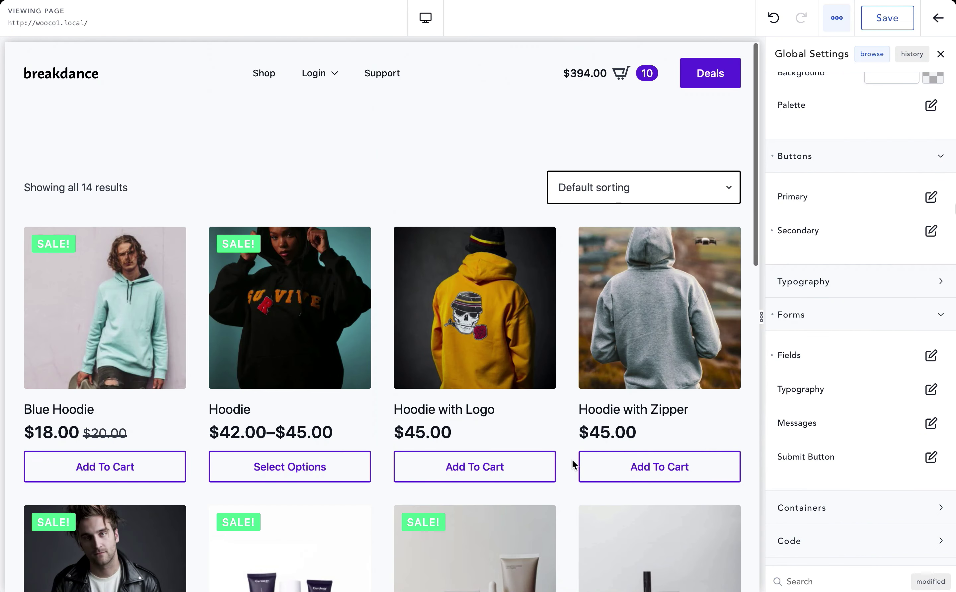
{"action": "left_click", "coordinate": [436, 332]}
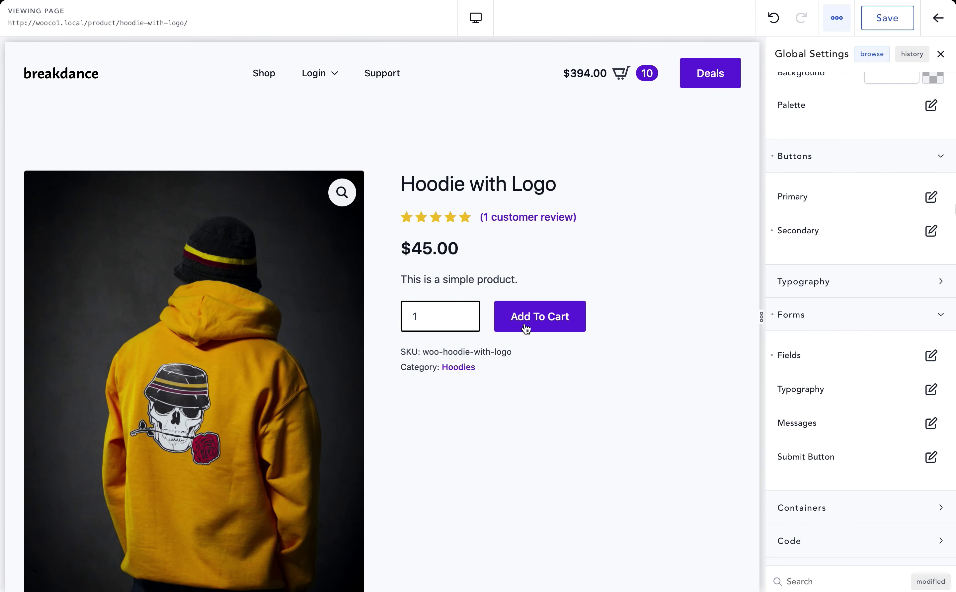
{"action": "left_click", "coordinate": [526, 328]}
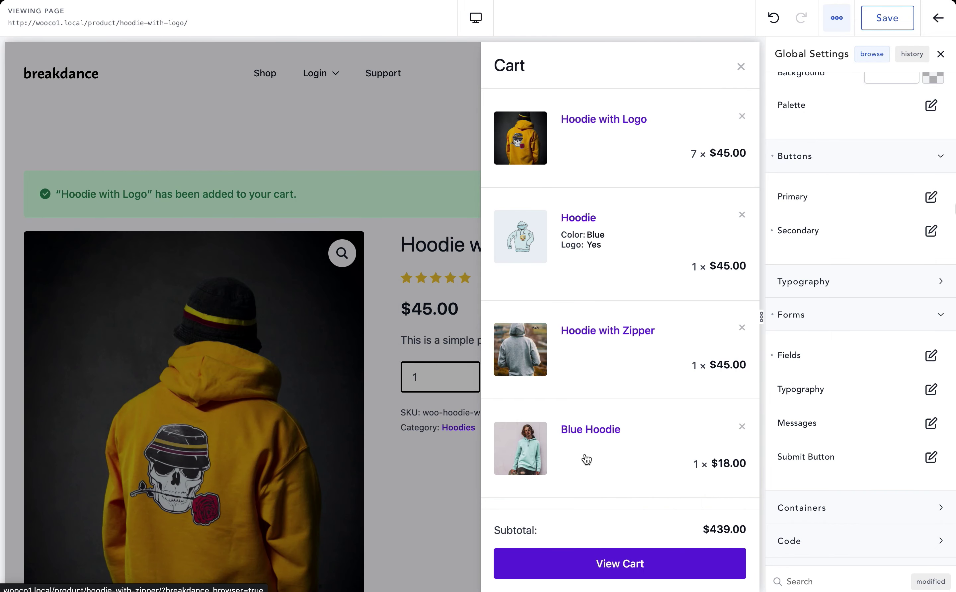
{"action": "left_click", "coordinate": [597, 574]}
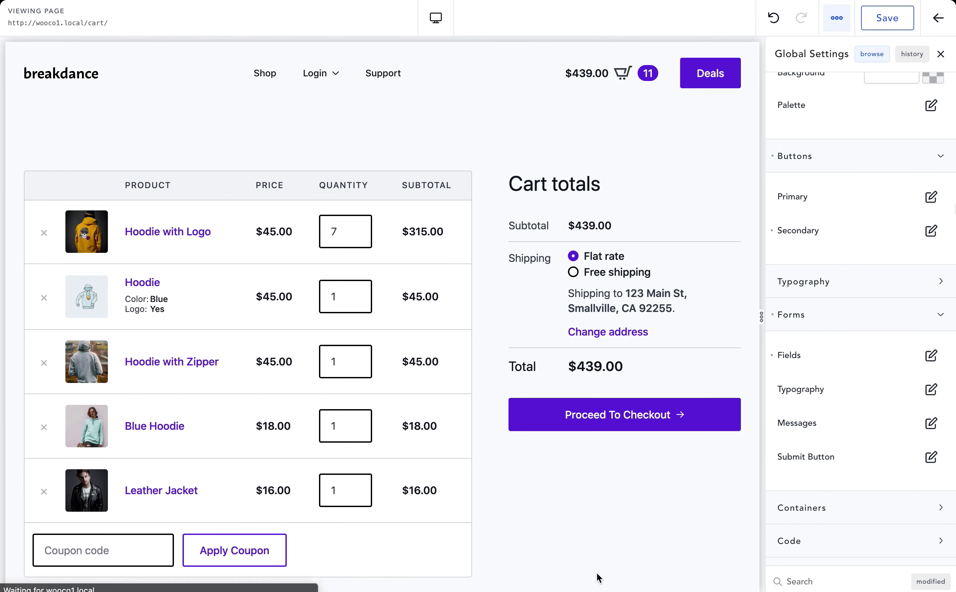
{"action": "left_click", "coordinate": [594, 415]}
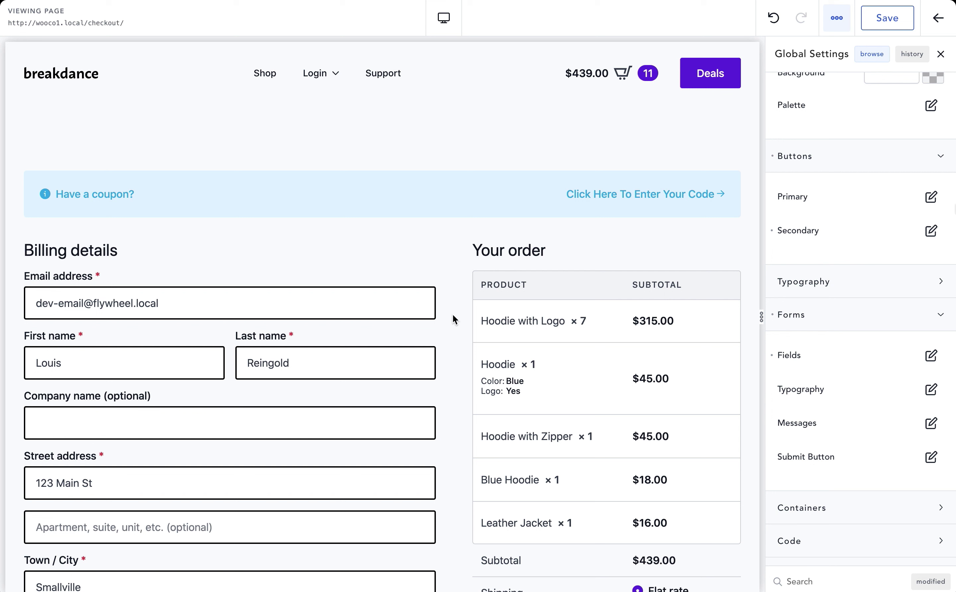
Set the corners of both the primary and the secondary global buttons to Square.
{"action": "left_click", "coordinate": [931, 196]}
{"action": "scroll", "coordinate": [875, 347], "scroll_direction": "down", "scroll_amount": 1}
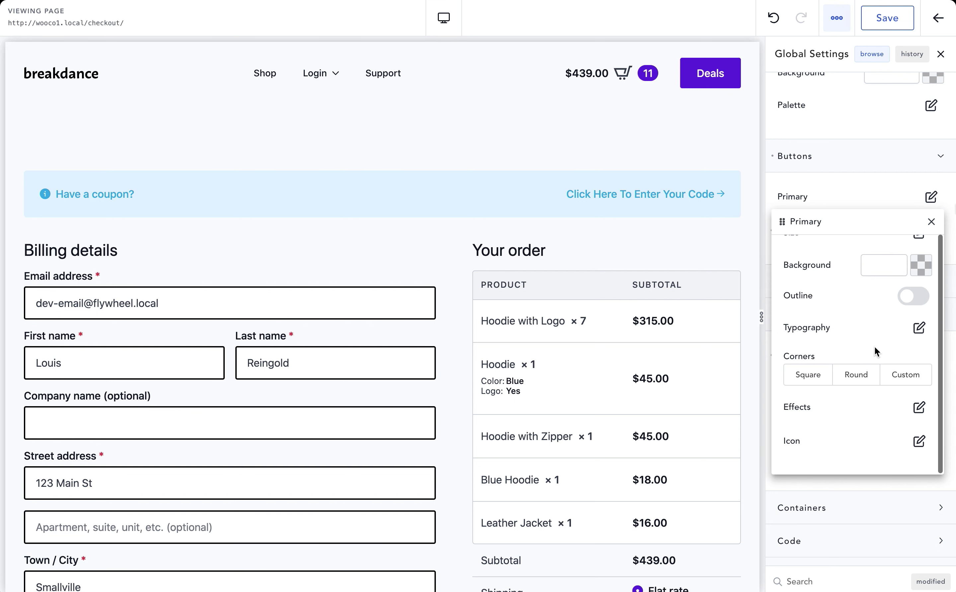
{"action": "left_click", "coordinate": [809, 379]}
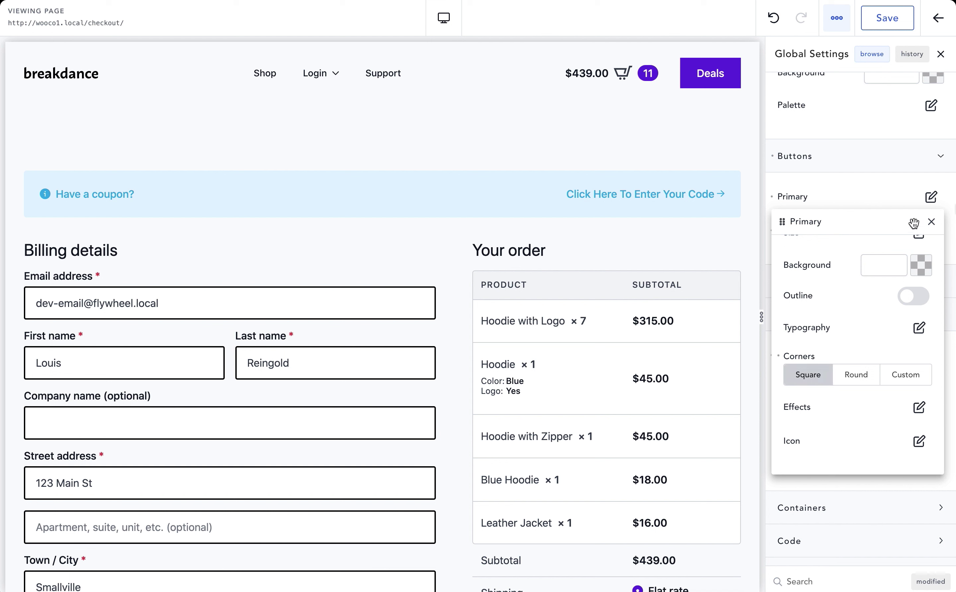
{"action": "left_click", "coordinate": [931, 221]}
{"action": "left_click", "coordinate": [932, 231]}
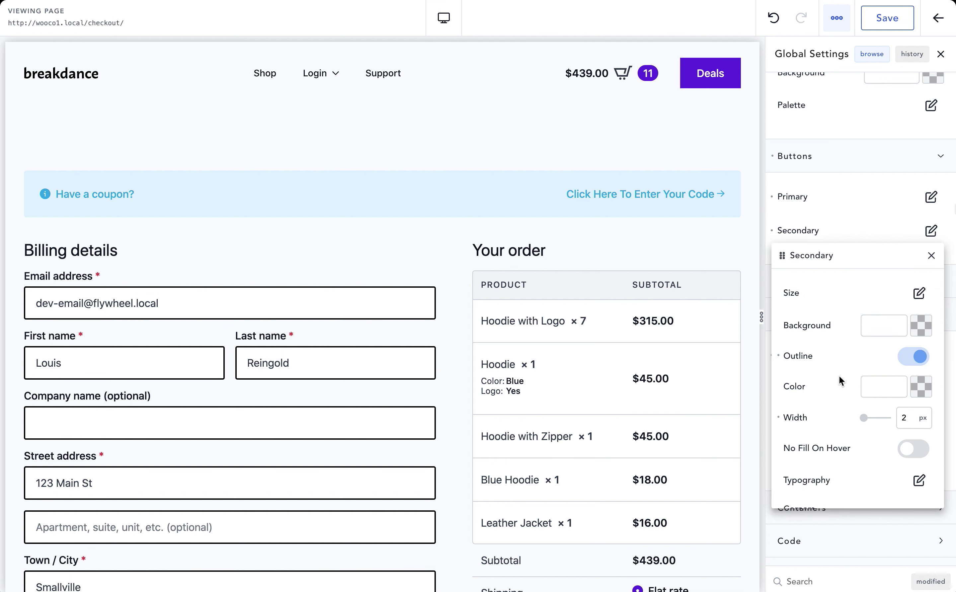
{"action": "scroll", "coordinate": [839, 383], "scroll_direction": "down", "scroll_amount": 3}
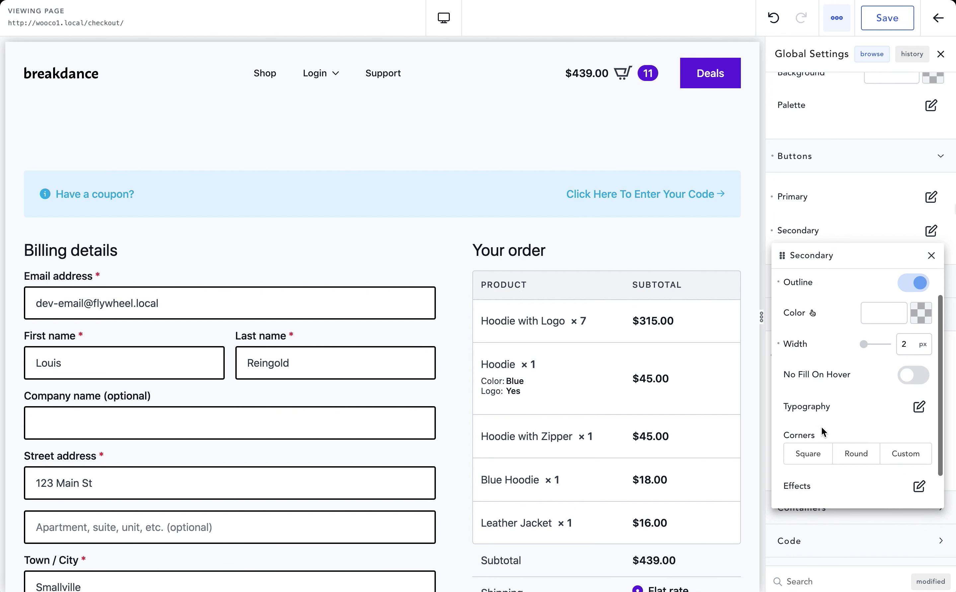
{"action": "left_click", "coordinate": [806, 455]}
{"action": "left_click", "coordinate": [765, 441]}
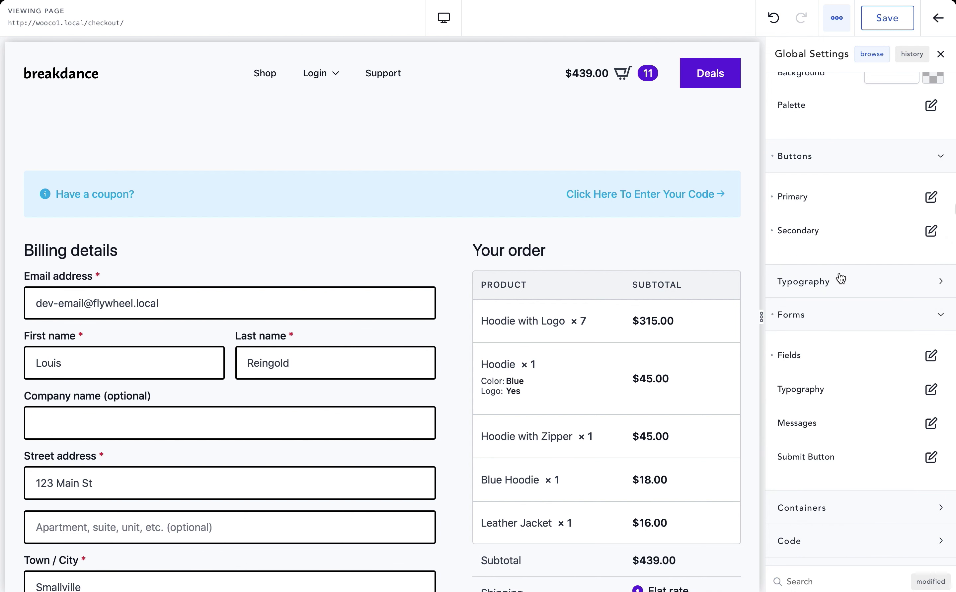
Set the corner radius of the global form fields' borders to 0.
{"action": "left_click", "coordinate": [932, 358]}
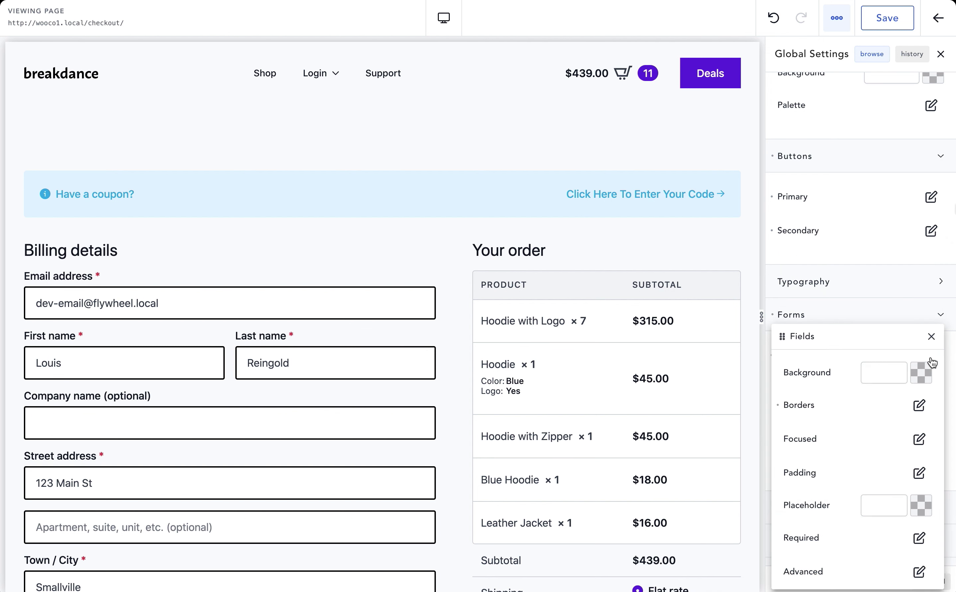
{"action": "left_click", "coordinate": [919, 411]}
{"action": "type", "text": "0"}
{"action": "key", "text": "Escape"}
{"action": "scroll", "coordinate": [445, 297], "scroll_direction": "down", "scroll_amount": 10}
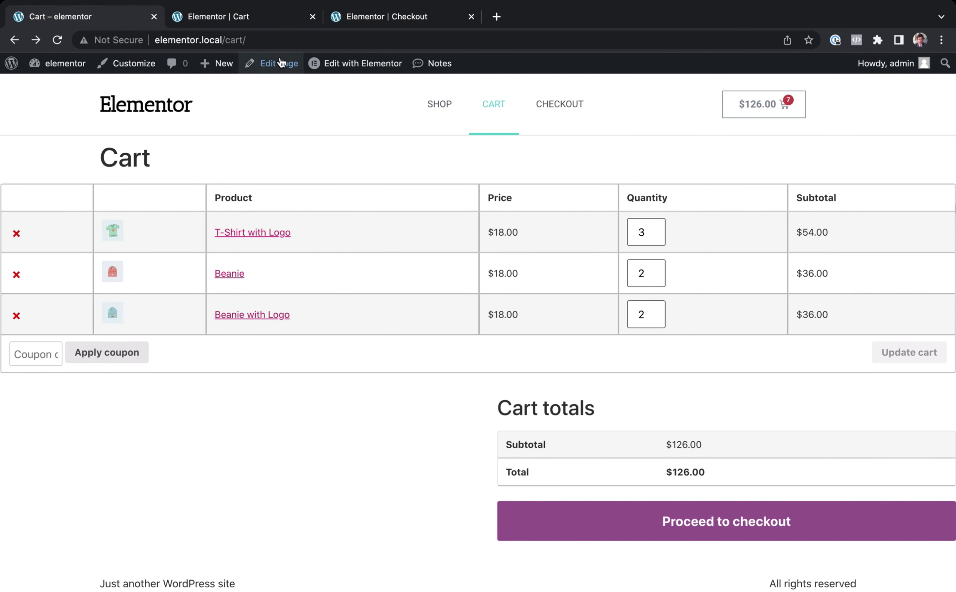
Switch to the Elementor editor's cart page and replace its existing cart section with the Cart widget.
{"action": "left_click", "coordinate": [265, 19]}
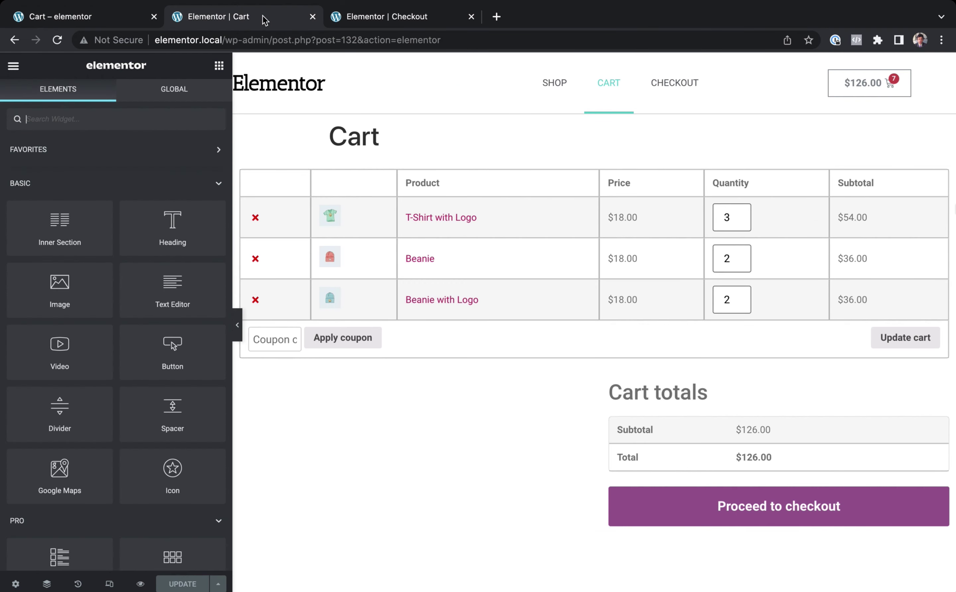
{"action": "left_click", "coordinate": [615, 157]}
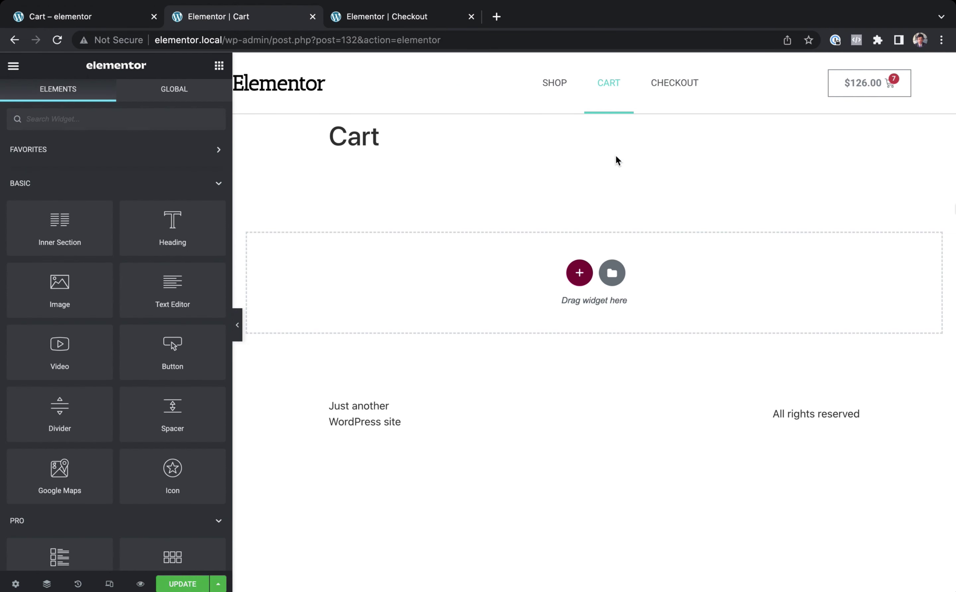
{"action": "left_click", "coordinate": [157, 119]}
{"action": "type", "text": "cart"}
{"action": "left_click_drag", "start_coordinate": [60, 290], "coordinate": [534, 290]}
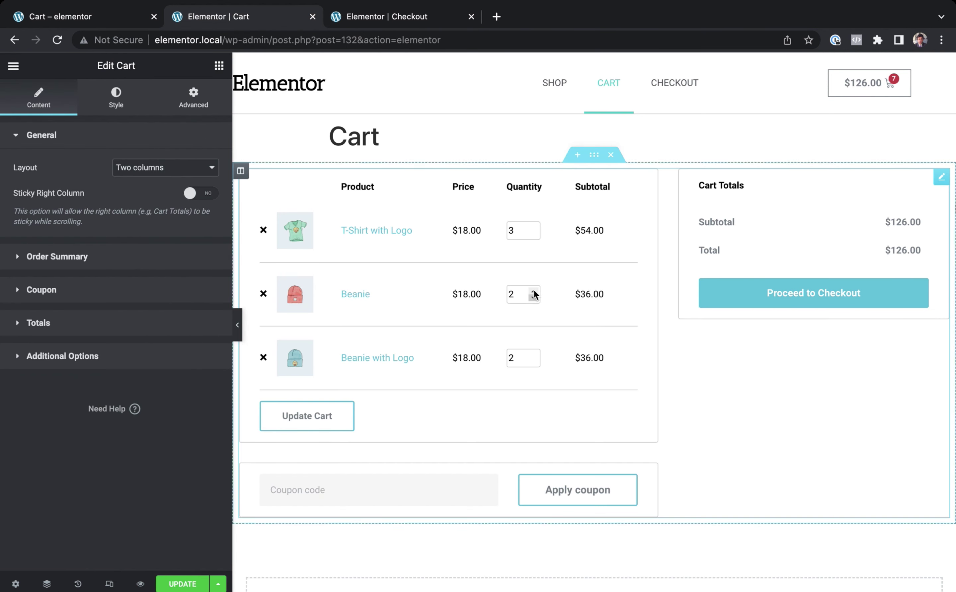
In the Elementor checkout page, replace the woocommerce_checkout shortcode section with the Checkout widget and review its layout.
{"action": "left_click", "coordinate": [388, 17]}
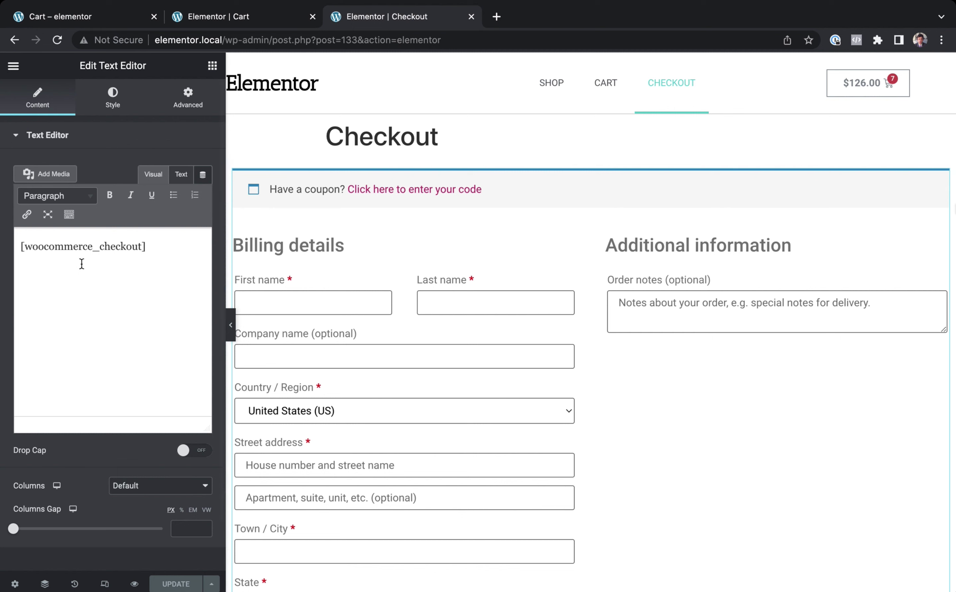
{"action": "left_click", "coordinate": [608, 155]}
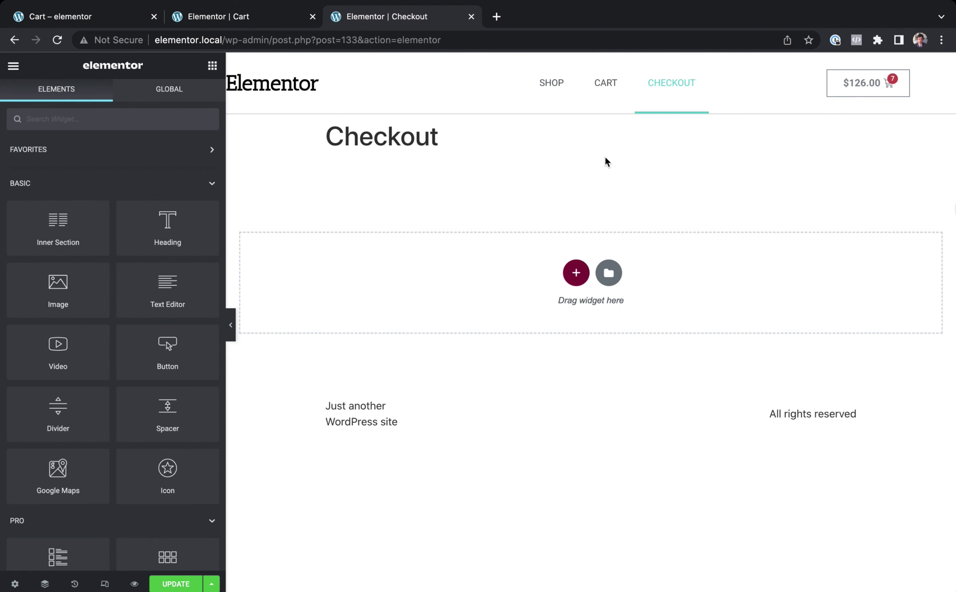
{"action": "left_click", "coordinate": [51, 122]}
{"action": "type", "text": "checkout"}
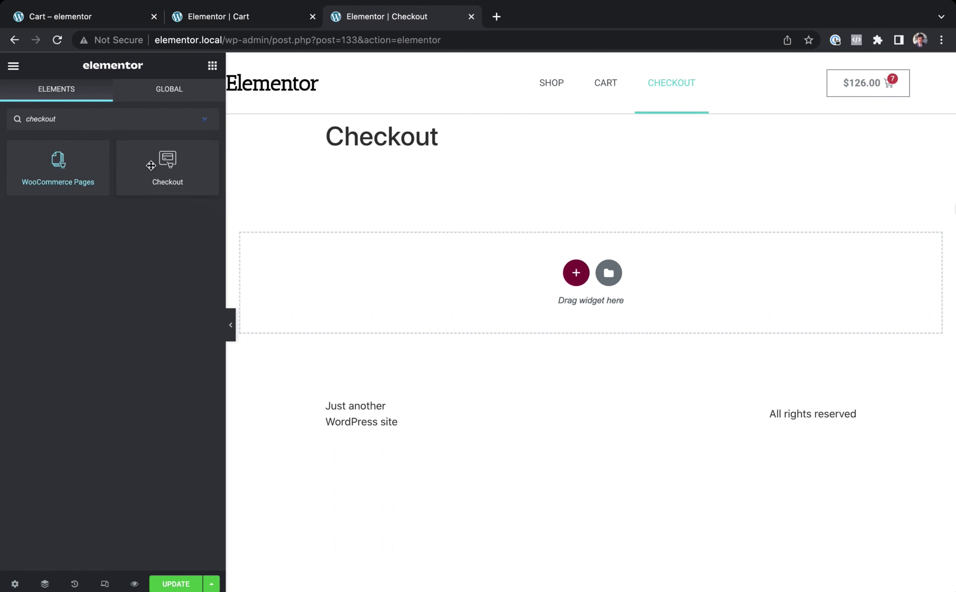
{"action": "left_click_drag", "start_coordinate": [150, 165], "coordinate": [466, 279]}
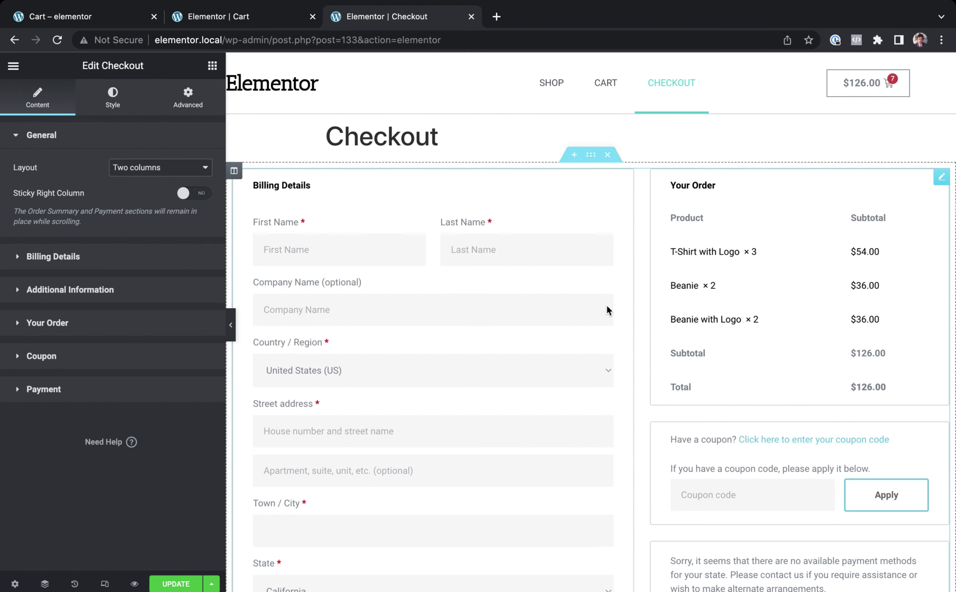
{"action": "scroll", "coordinate": [607, 305], "scroll_direction": "down", "scroll_amount": 5}
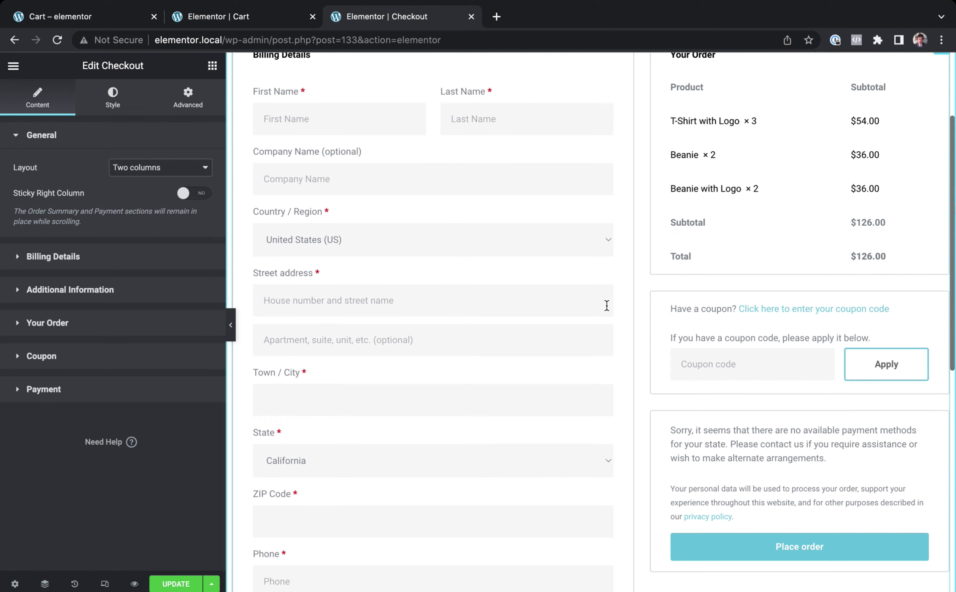
{"action": "scroll", "coordinate": [655, 457], "scroll_direction": "down", "scroll_amount": 2}
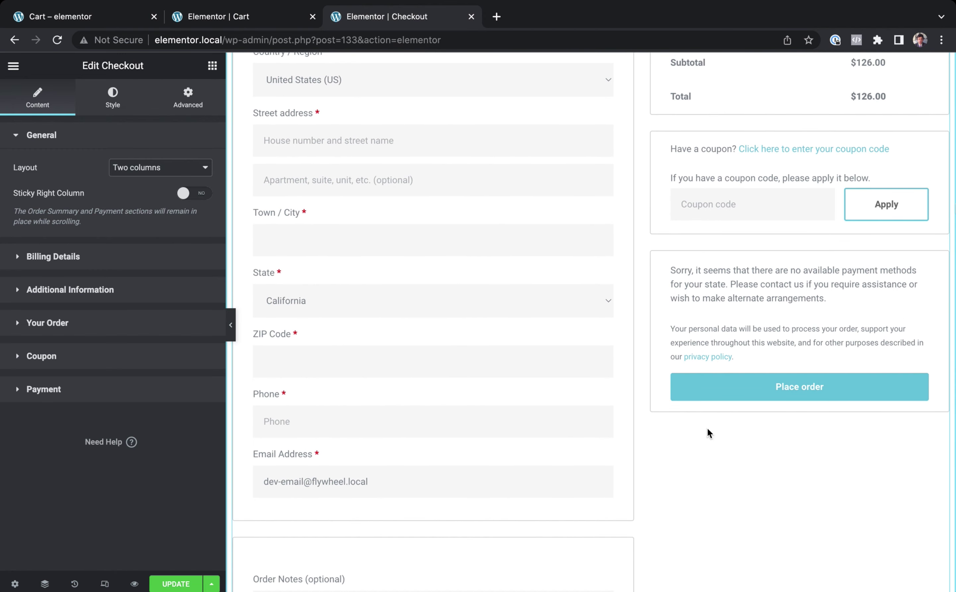
{"action": "scroll", "coordinate": [700, 436], "scroll_direction": "up", "scroll_amount": 2}
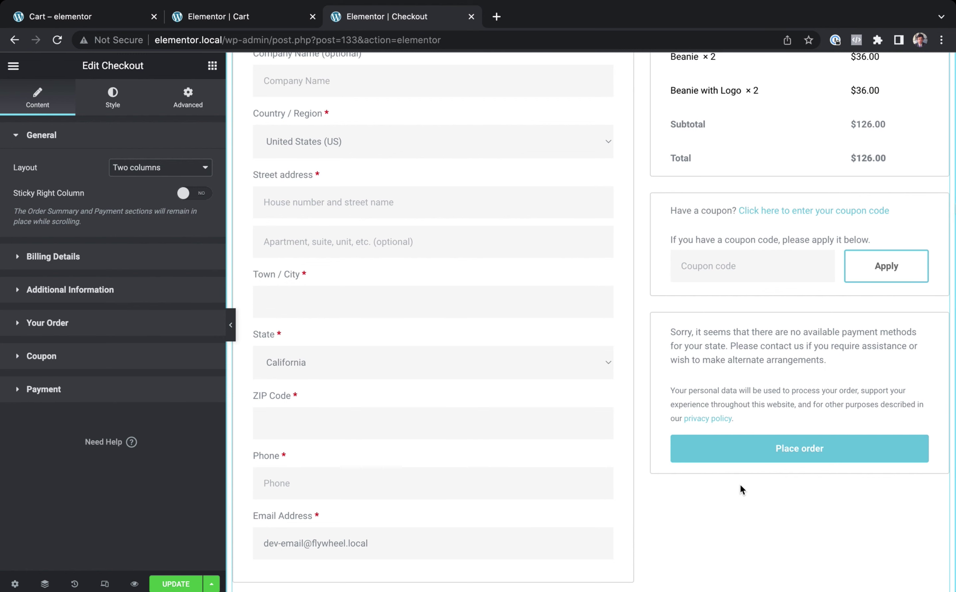
{"action": "scroll", "coordinate": [739, 484], "scroll_direction": "up", "scroll_amount": 6}
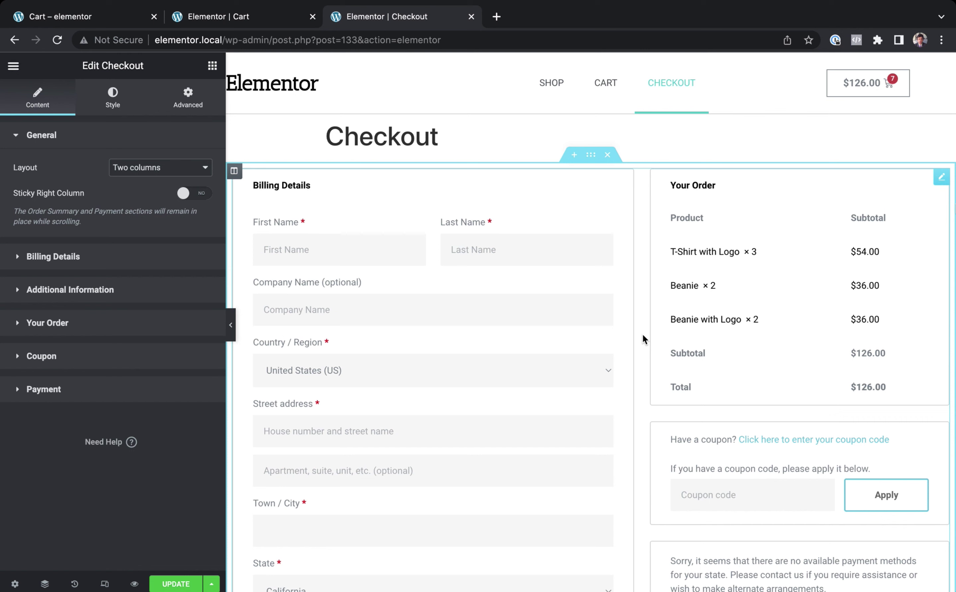
Back on the cart page, give the Cart widget's checkout button a classic background in New Global Color.
{"action": "left_click", "coordinate": [240, 19]}
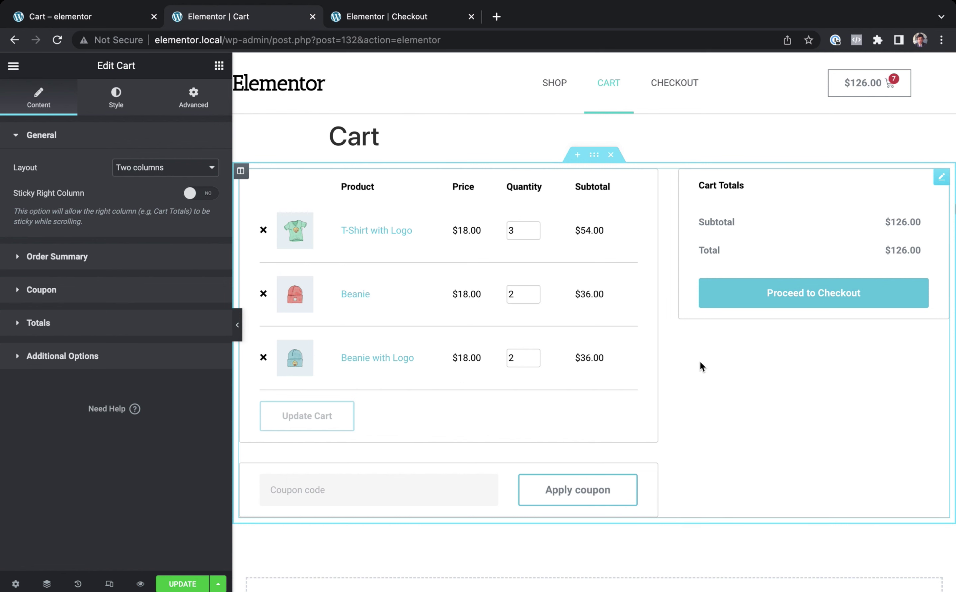
{"action": "left_click", "coordinate": [116, 98]}
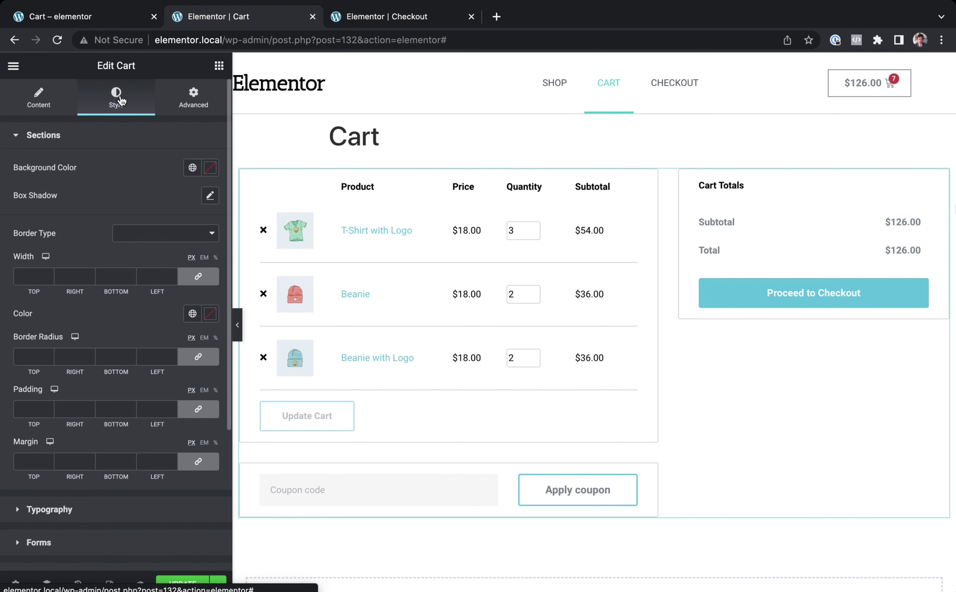
{"action": "left_click", "coordinate": [97, 134]}
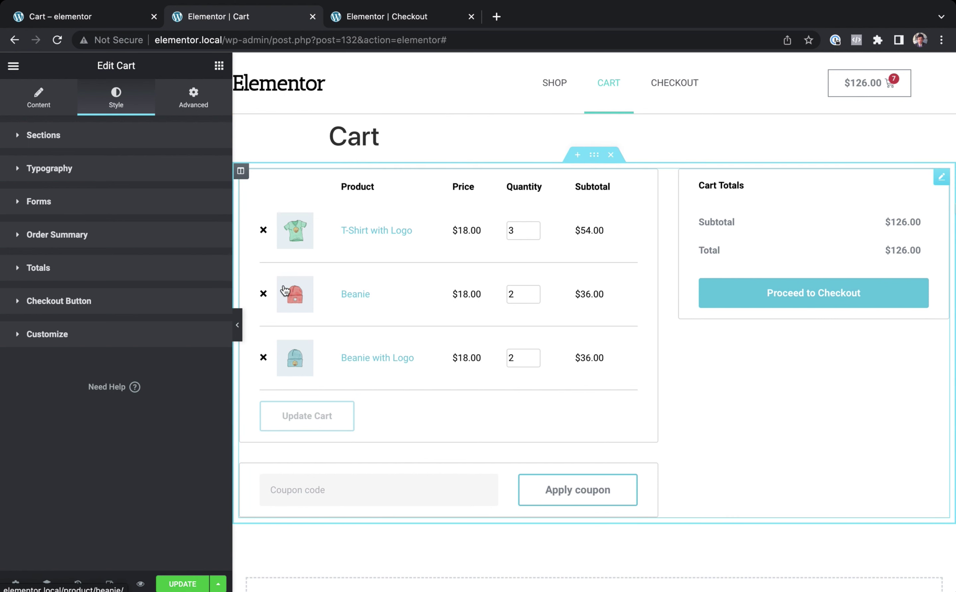
{"action": "left_click", "coordinate": [72, 302]}
{"action": "scroll", "coordinate": [103, 406], "scroll_direction": "down", "scroll_amount": 4}
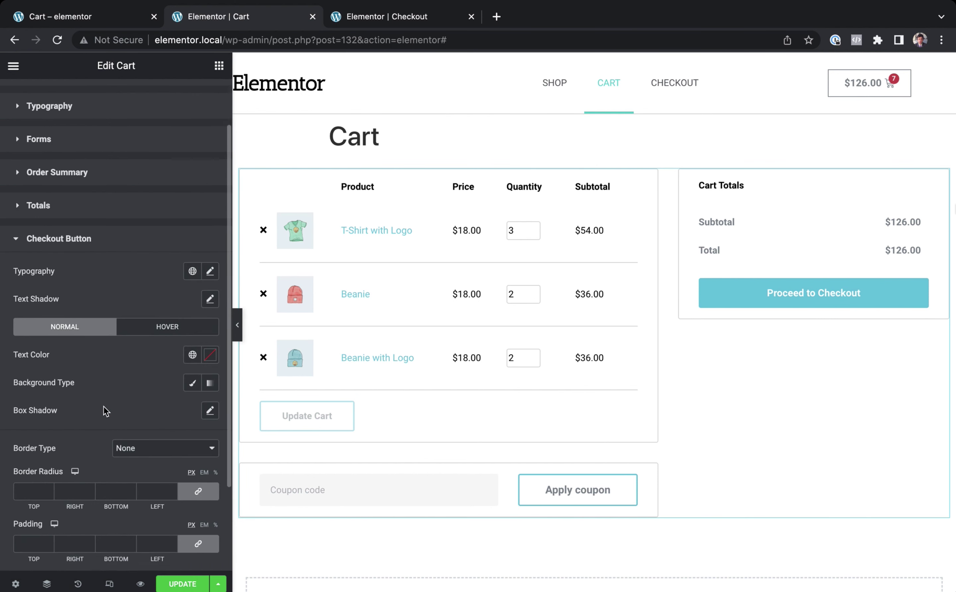
{"action": "left_click", "coordinate": [191, 358]}
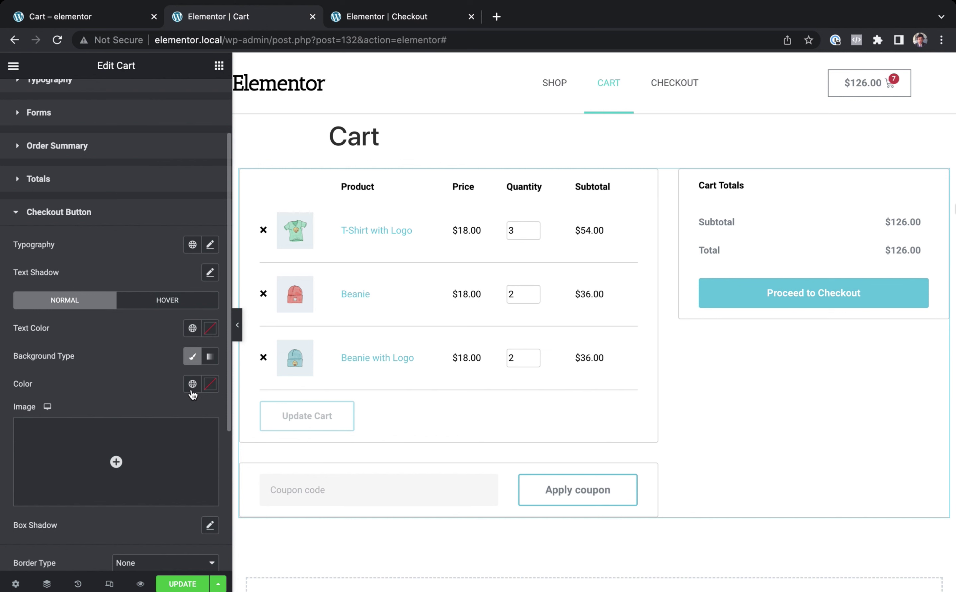
{"action": "left_click", "coordinate": [192, 384]}
{"action": "left_click", "coordinate": [117, 541]}
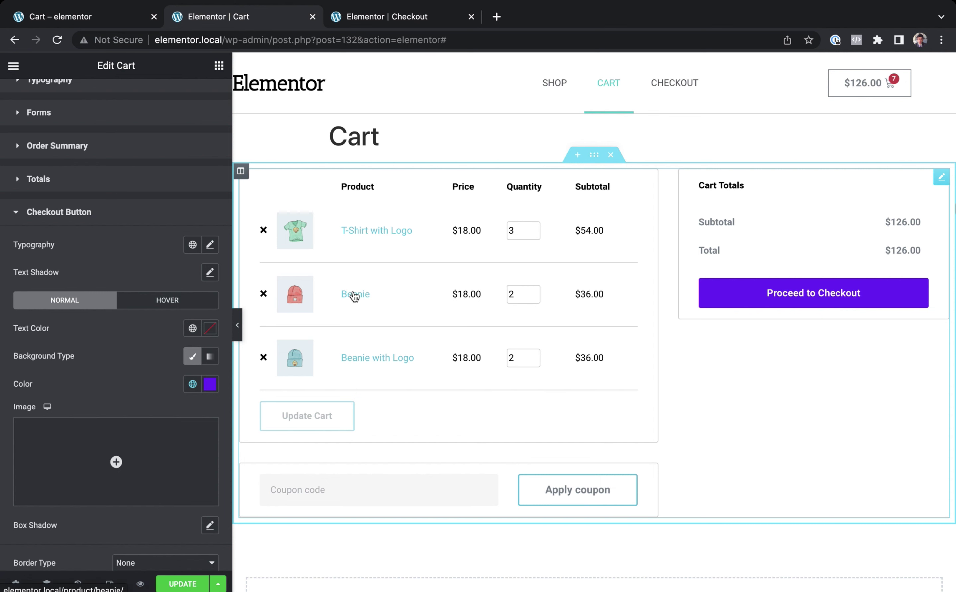
Set the normal link color in the Cart widget's typography styles to New Global Color.
{"action": "scroll", "coordinate": [78, 189], "scroll_direction": "up", "scroll_amount": 3}
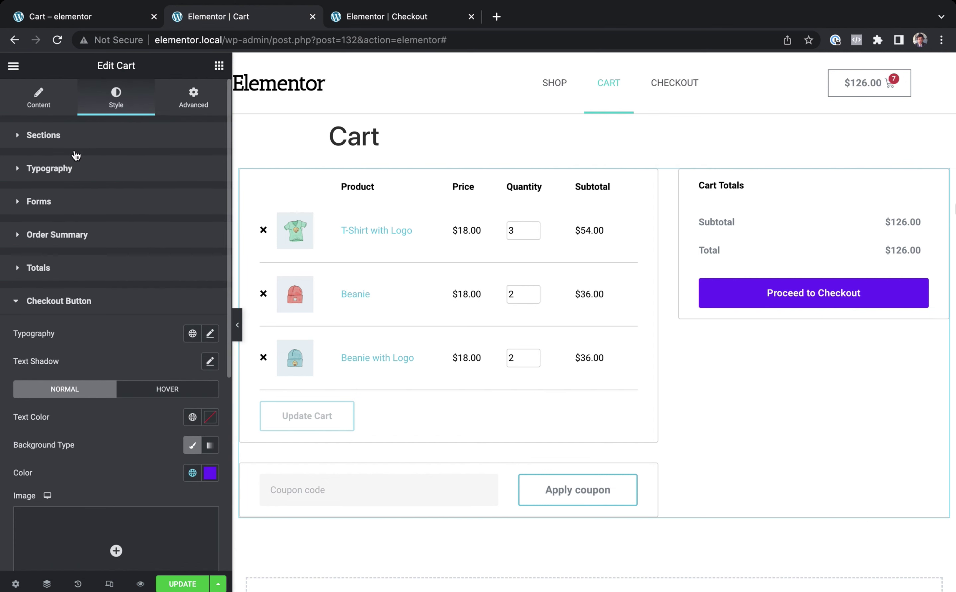
{"action": "left_click", "coordinate": [68, 170]}
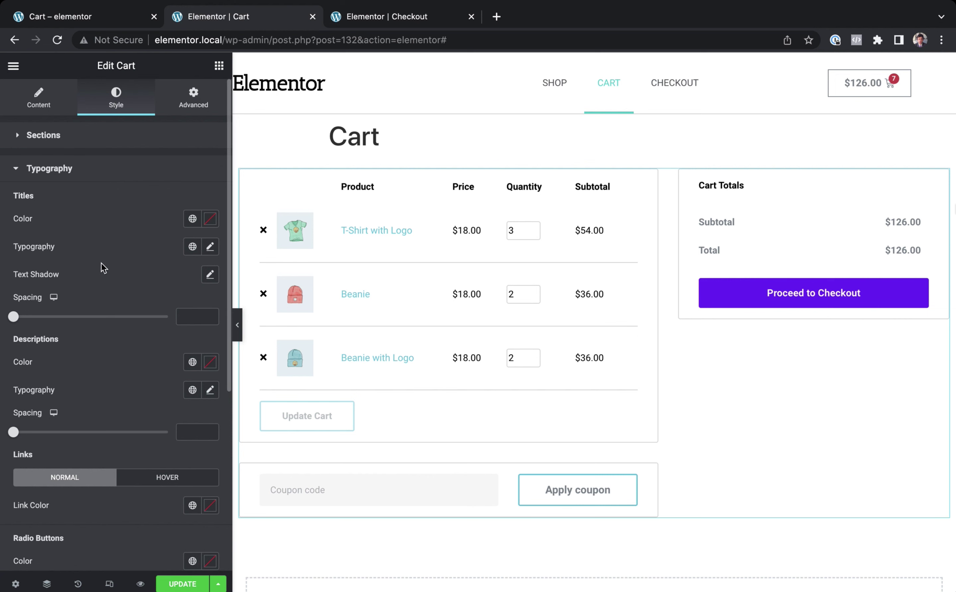
{"action": "scroll", "coordinate": [103, 267], "scroll_direction": "down", "scroll_amount": 2}
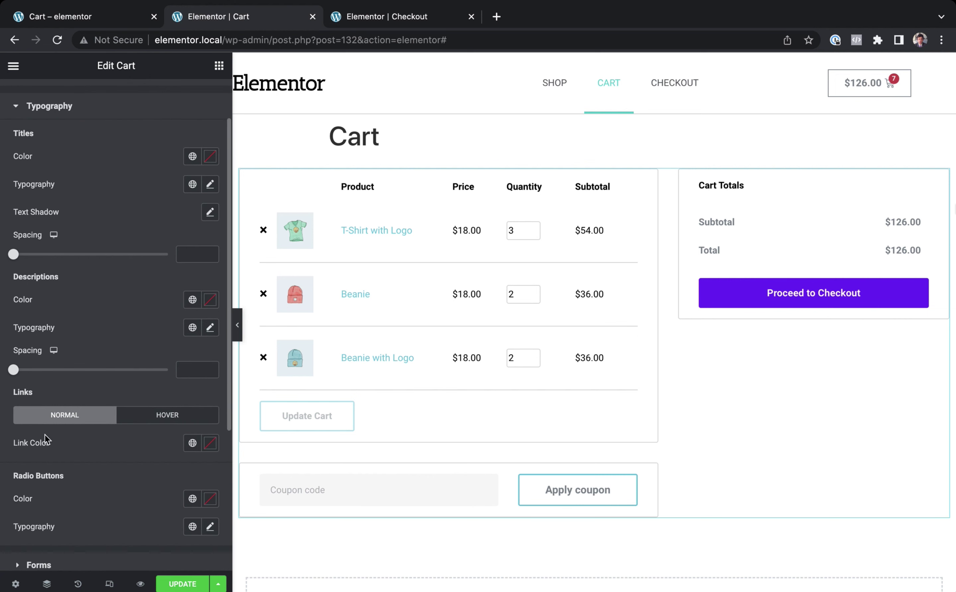
{"action": "left_click", "coordinate": [192, 443]}
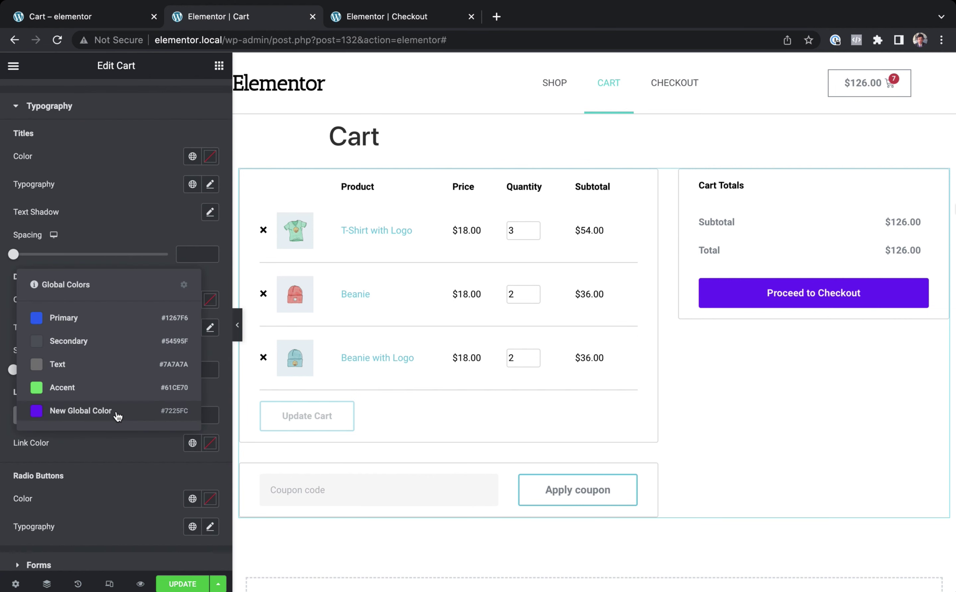
{"action": "left_click", "coordinate": [115, 413]}
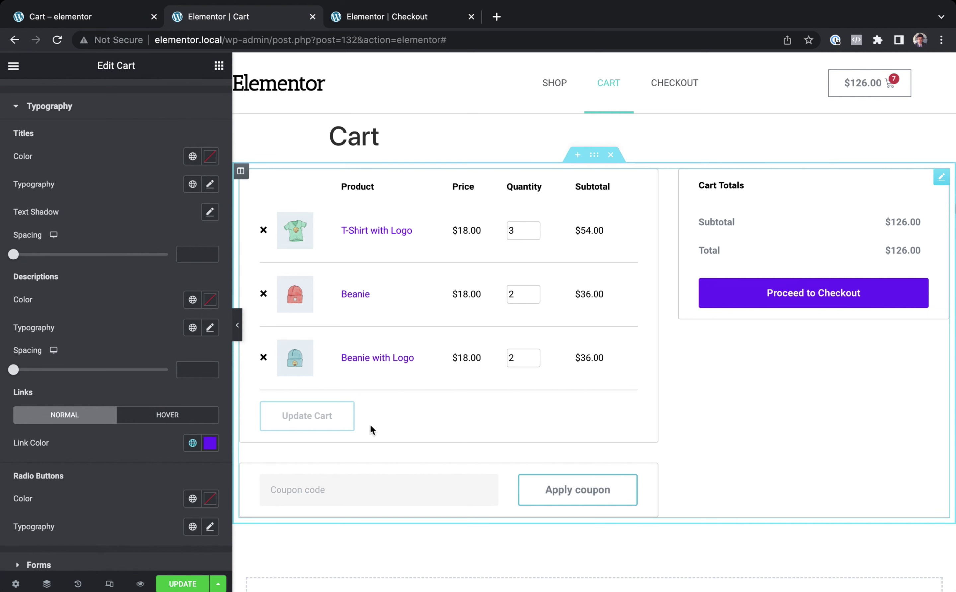
{"action": "left_click", "coordinate": [57, 107]}
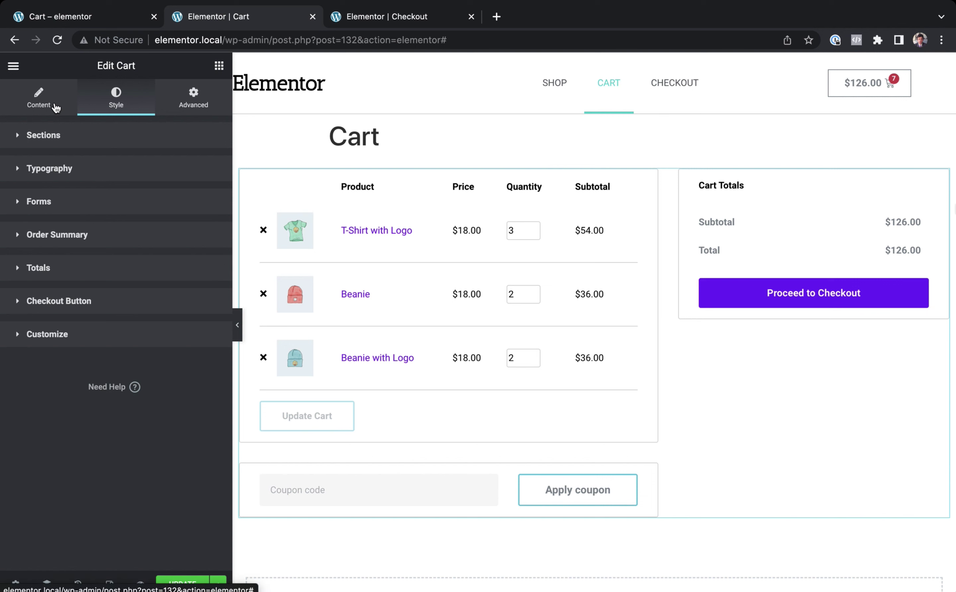
Give the Cart widget's form buttons a Solid border, 2 px wide on all sides, in New Global Color.
{"action": "left_click", "coordinate": [65, 204]}
{"action": "scroll", "coordinate": [102, 374], "scroll_direction": "down", "scroll_amount": 8}
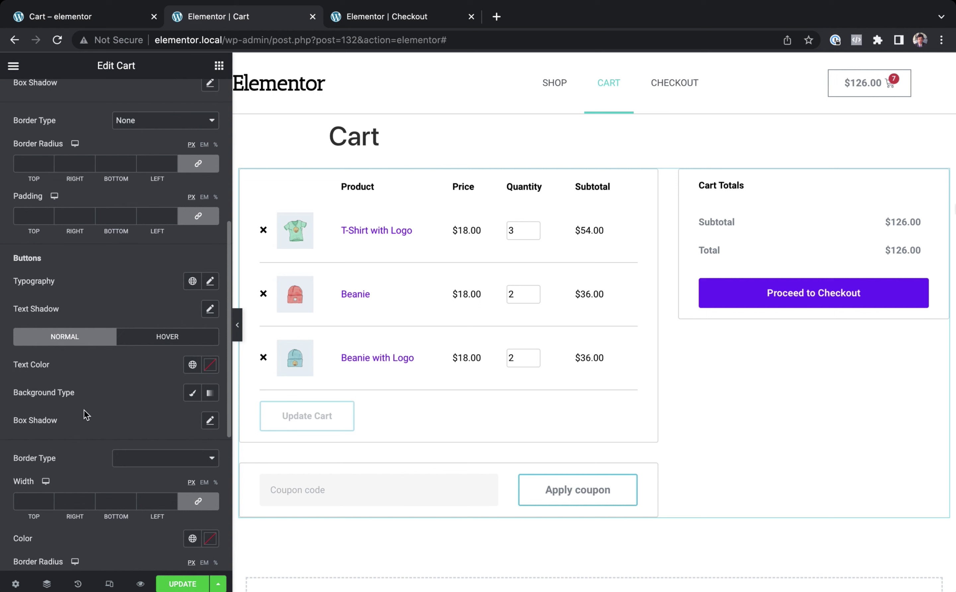
{"action": "scroll", "coordinate": [92, 420], "scroll_direction": "down", "scroll_amount": 3}
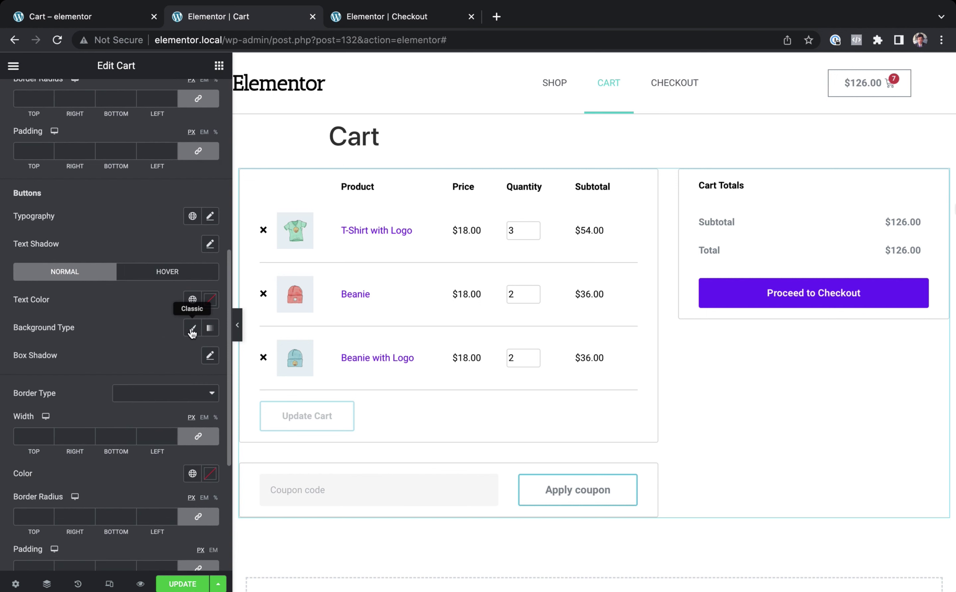
{"action": "left_click", "coordinate": [135, 392]}
{"action": "left_click", "coordinate": [137, 405]}
{"action": "left_click", "coordinate": [34, 435]}
{"action": "type", "text": "2"}
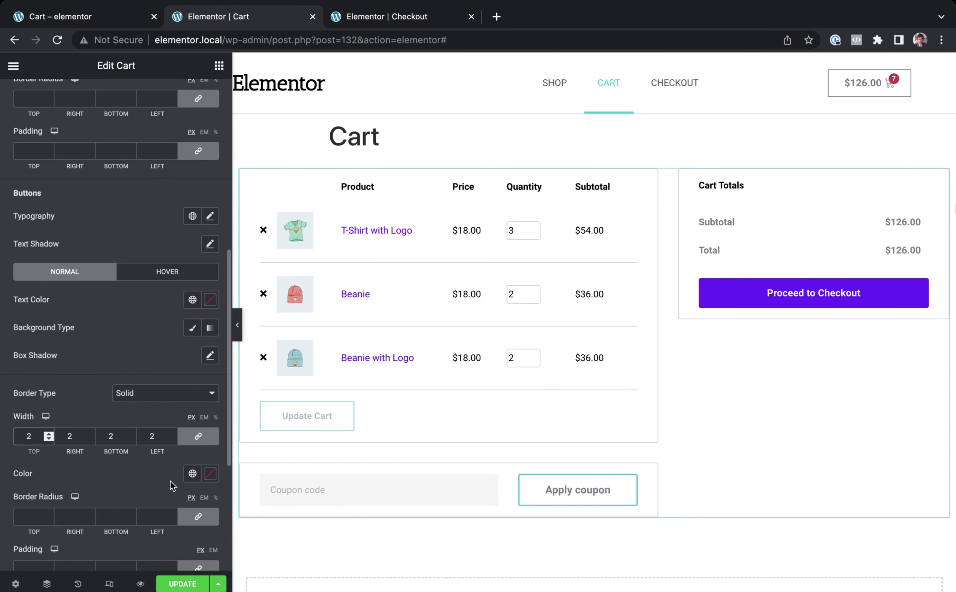
{"action": "left_click", "coordinate": [193, 474]}
{"action": "left_click", "coordinate": [121, 445]}
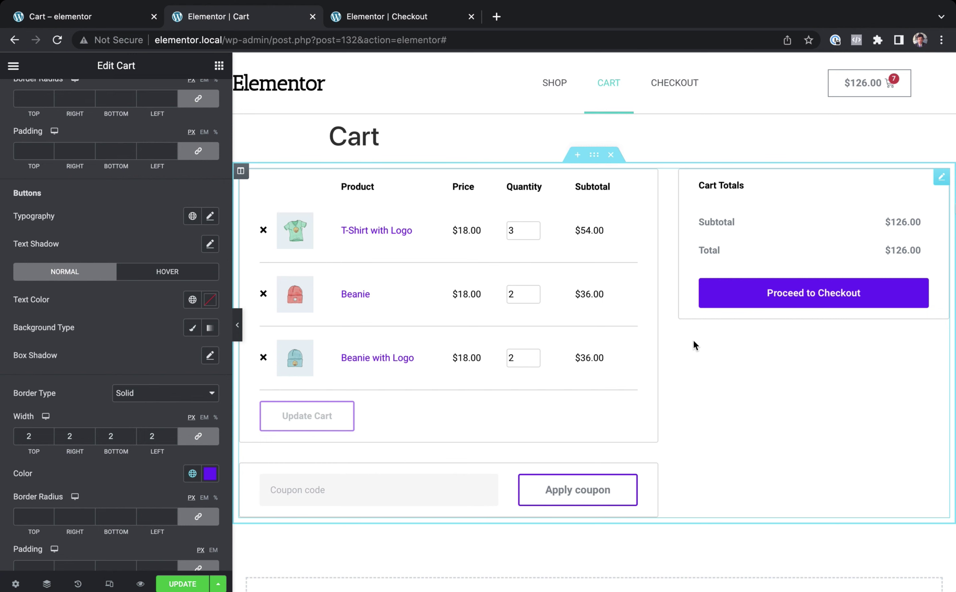
On the checkout page, give the Checkout widget's purchase button a classic background in New Global Color.
{"action": "left_click", "coordinate": [401, 19]}
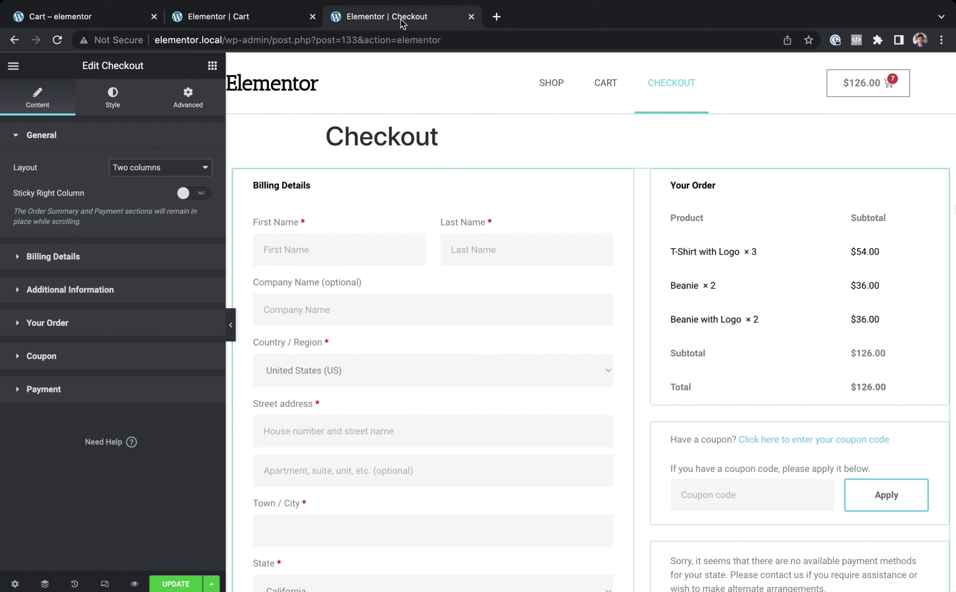
{"action": "scroll", "coordinate": [730, 425], "scroll_direction": "down", "scroll_amount": 5}
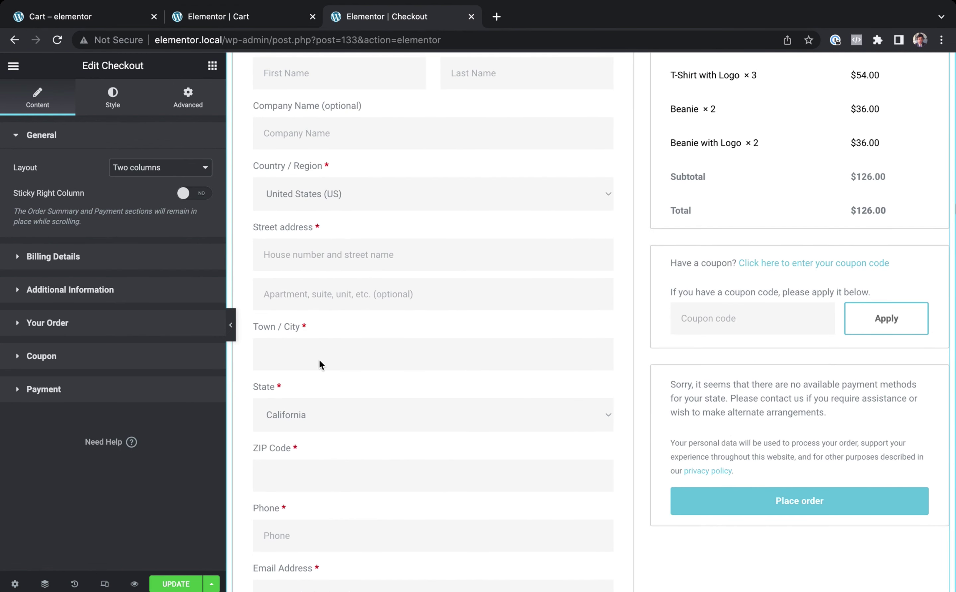
{"action": "left_click", "coordinate": [113, 97]}
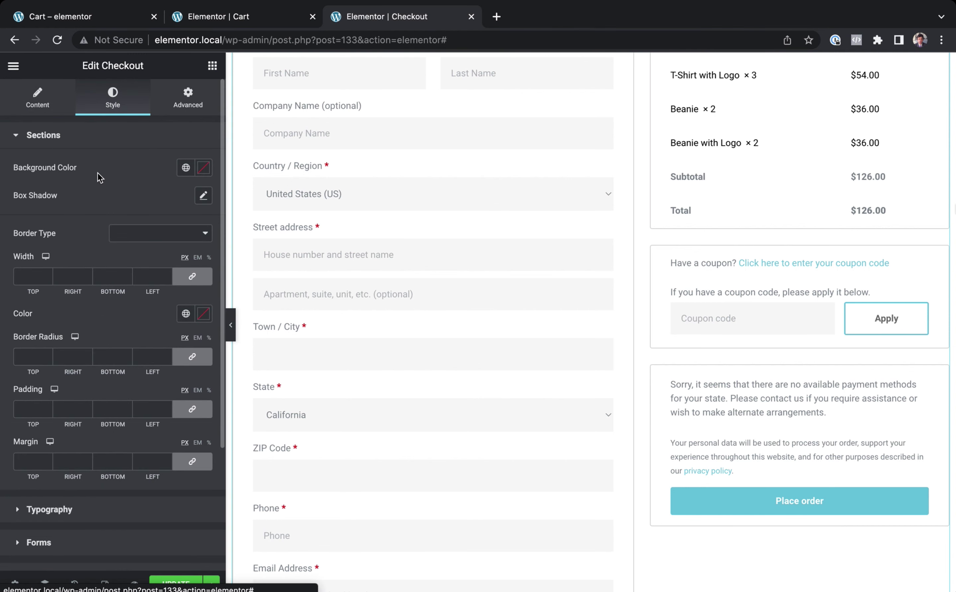
{"action": "left_click", "coordinate": [86, 132]}
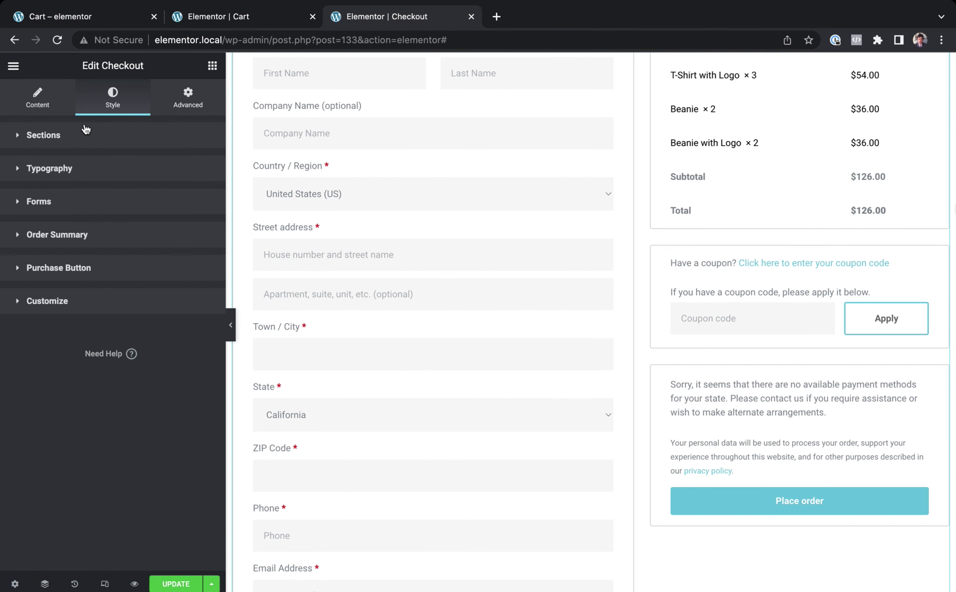
{"action": "left_click", "coordinate": [81, 267]}
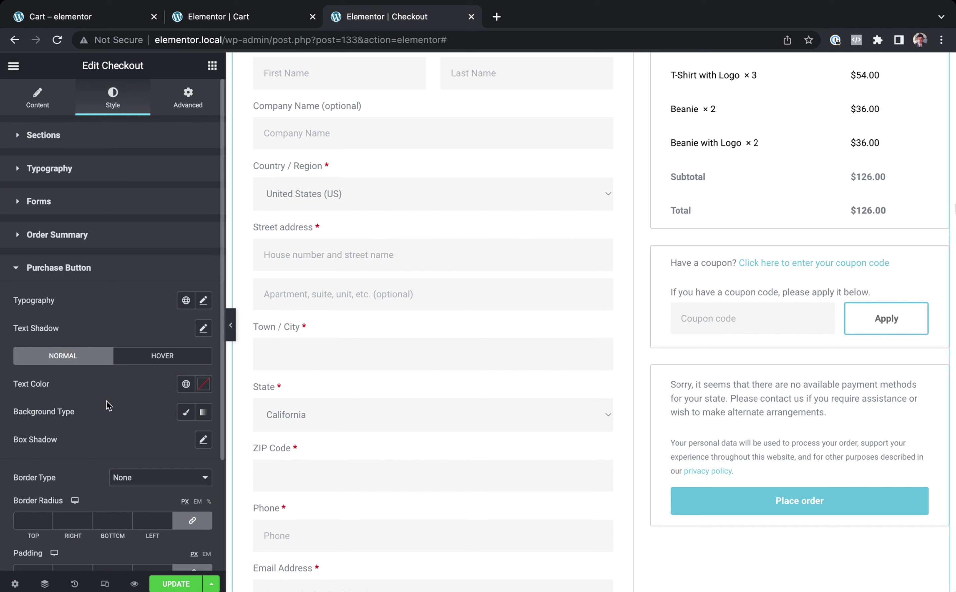
{"action": "left_click", "coordinate": [186, 412]}
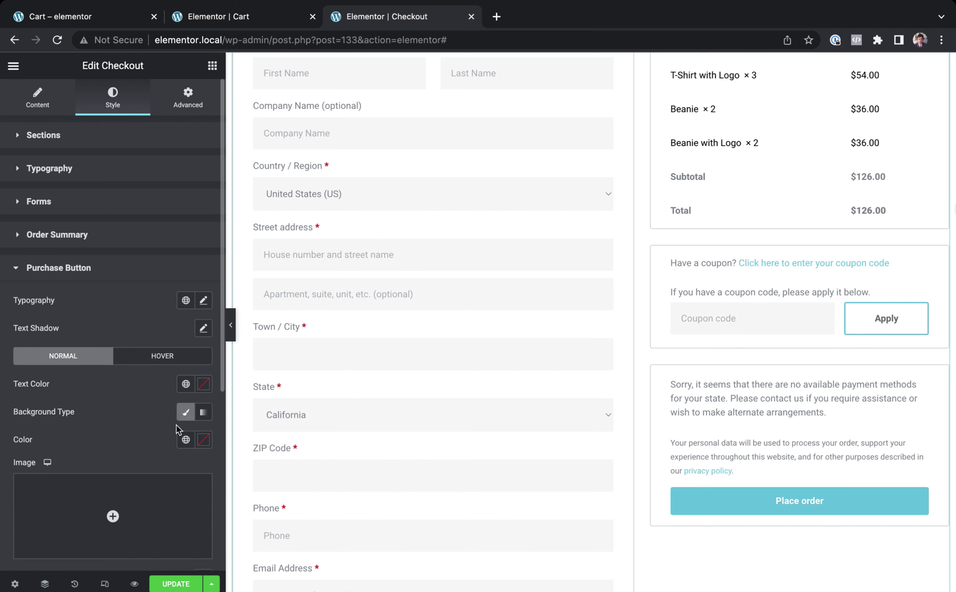
{"action": "left_click", "coordinate": [186, 439]}
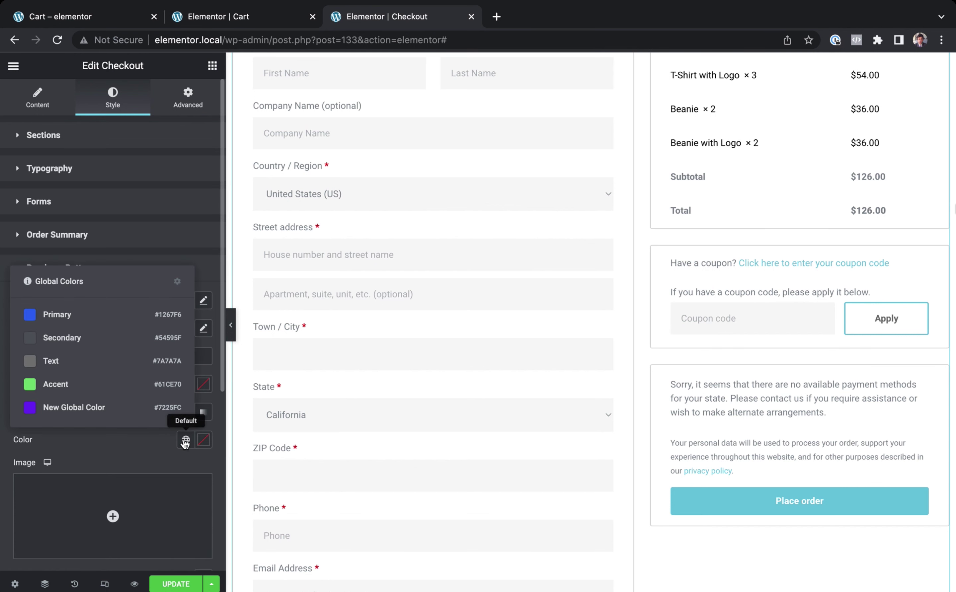
{"action": "left_click", "coordinate": [134, 407]}
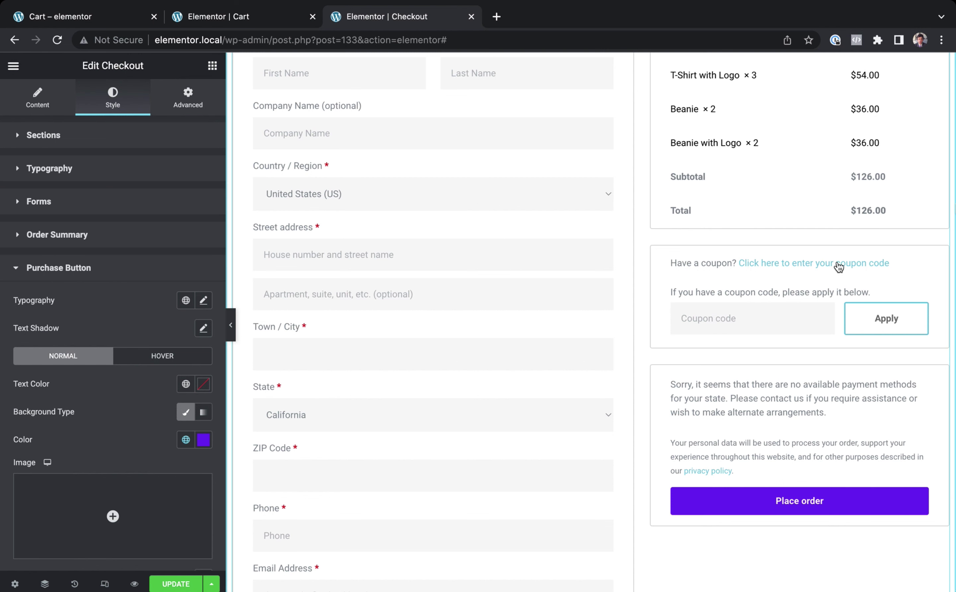
{"action": "scroll", "coordinate": [719, 394], "scroll_direction": "up", "scroll_amount": 5}
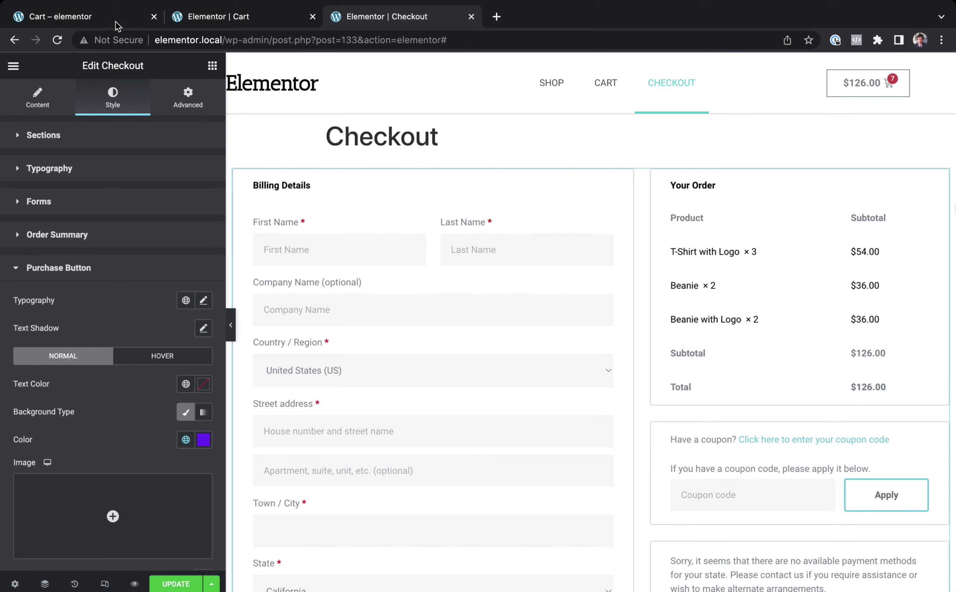
On the live Elementor site, view the T-Shirt with Logo product page and the shop page to compare their styling.
{"action": "left_click", "coordinate": [116, 22]}
{"action": "left_click", "coordinate": [240, 234]}
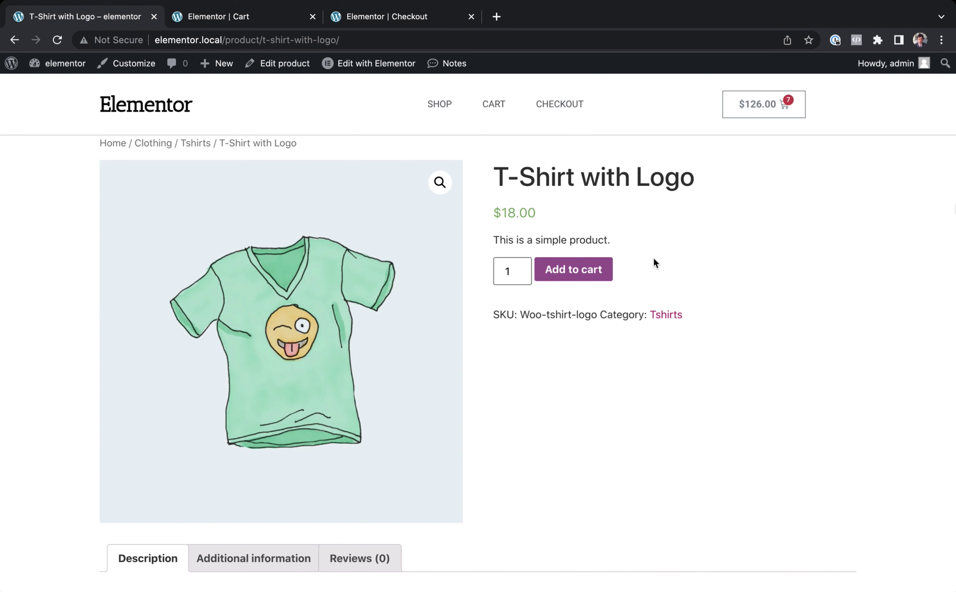
{"action": "left_click", "coordinate": [437, 108]}
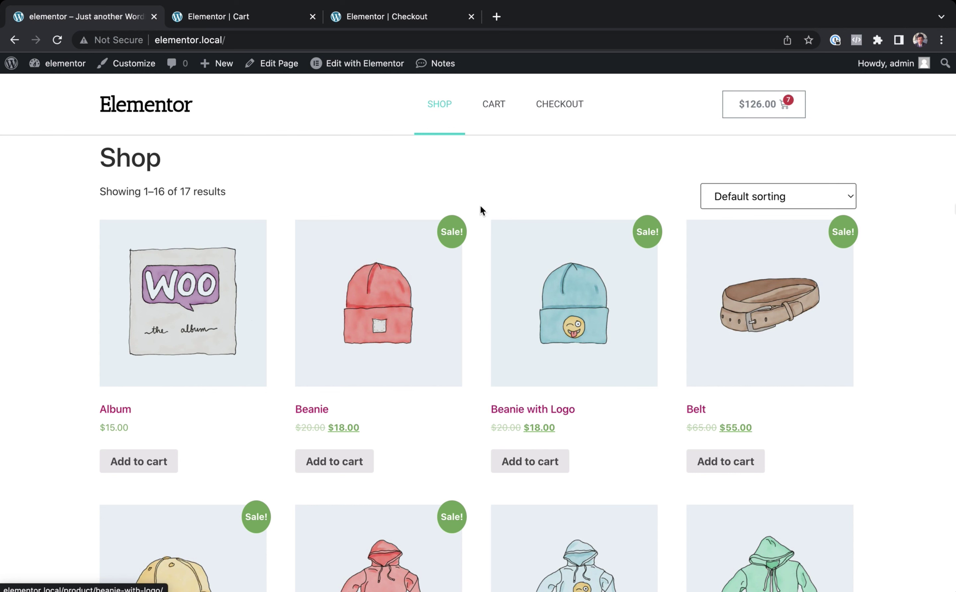
Back in the checkout page editor, review the Global Colors in Elementor's Site Settings.
{"action": "left_click", "coordinate": [390, 24]}
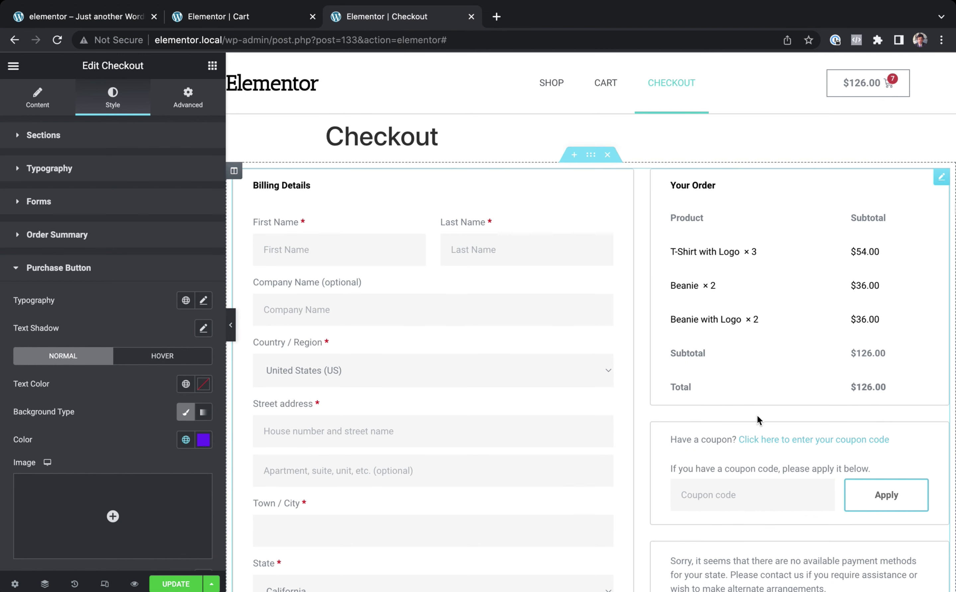
{"action": "scroll", "coordinate": [756, 414], "scroll_direction": "down", "scroll_amount": 1}
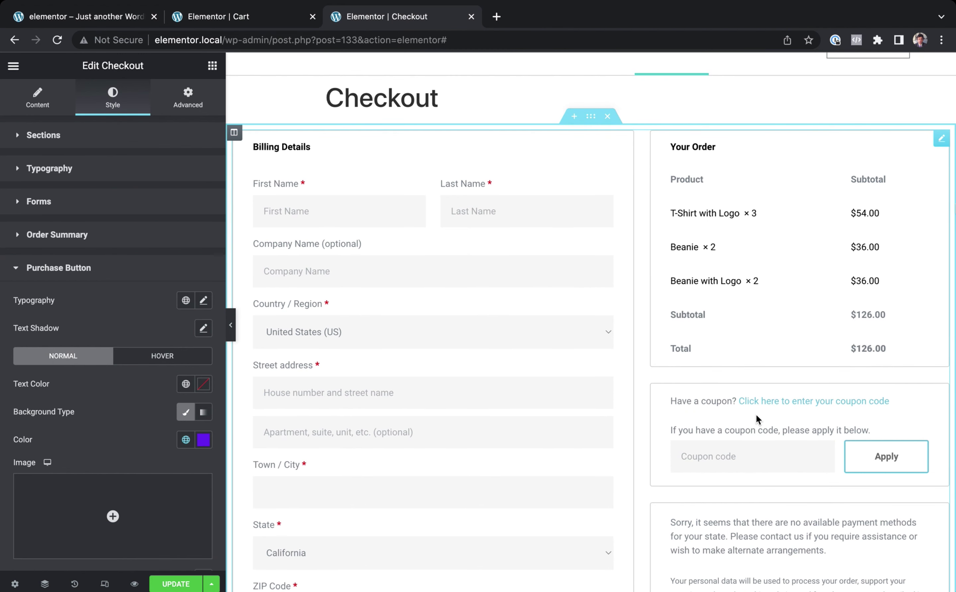
{"action": "left_click", "coordinate": [13, 66]}
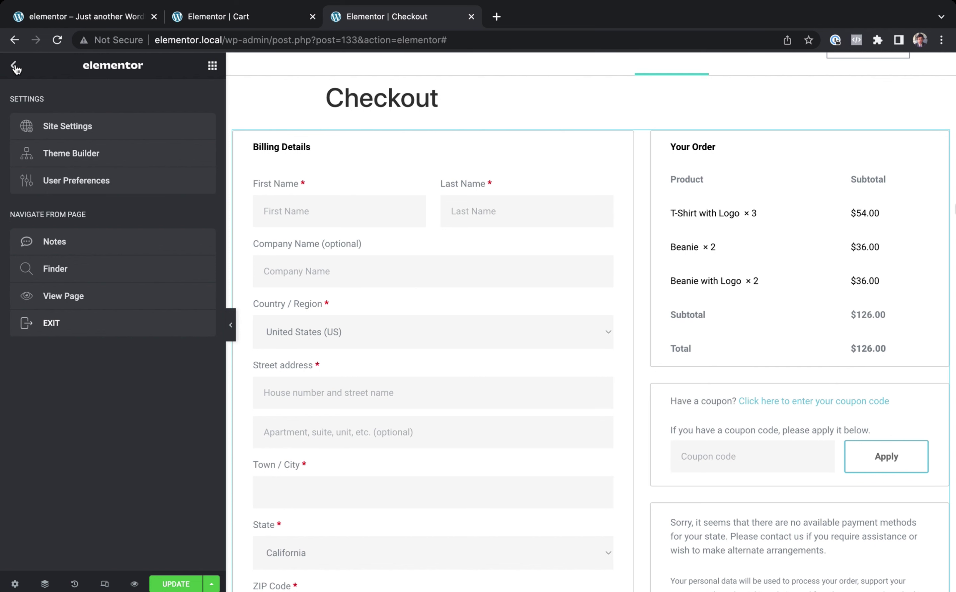
{"action": "left_click", "coordinate": [57, 129]}
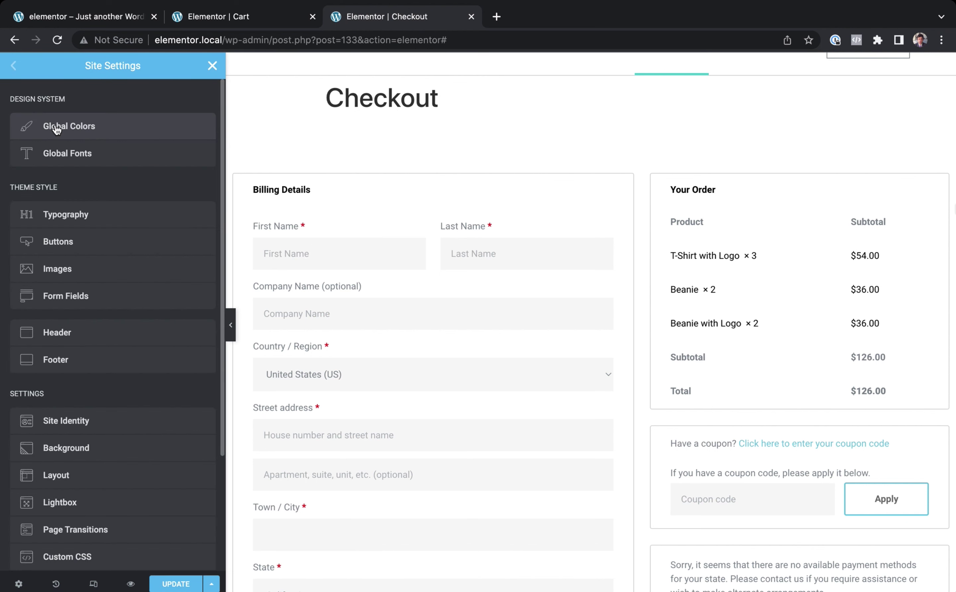
{"action": "left_click", "coordinate": [56, 126]}
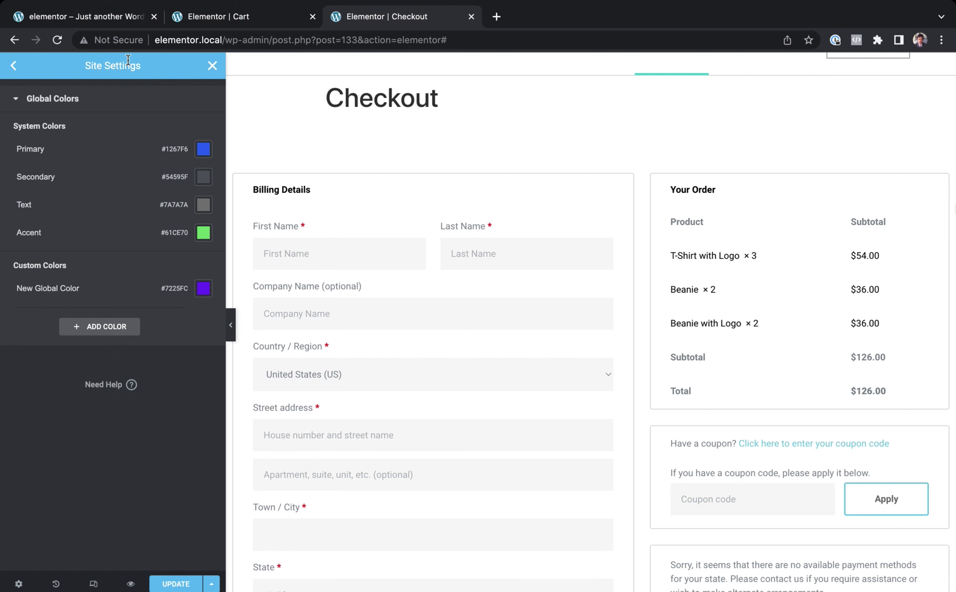
{"action": "left_click", "coordinate": [13, 66]}
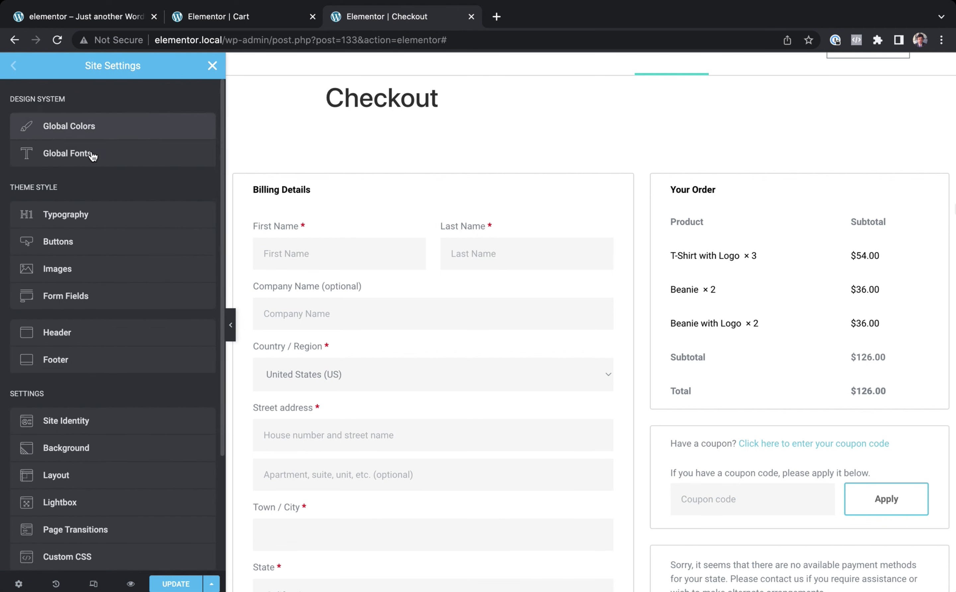
Set the theme style button border radius to 300 px on all corners and check the checkout page's buttons.
{"action": "left_click", "coordinate": [99, 251]}
{"action": "scroll", "coordinate": [112, 212], "scroll_direction": "down", "scroll_amount": 2}
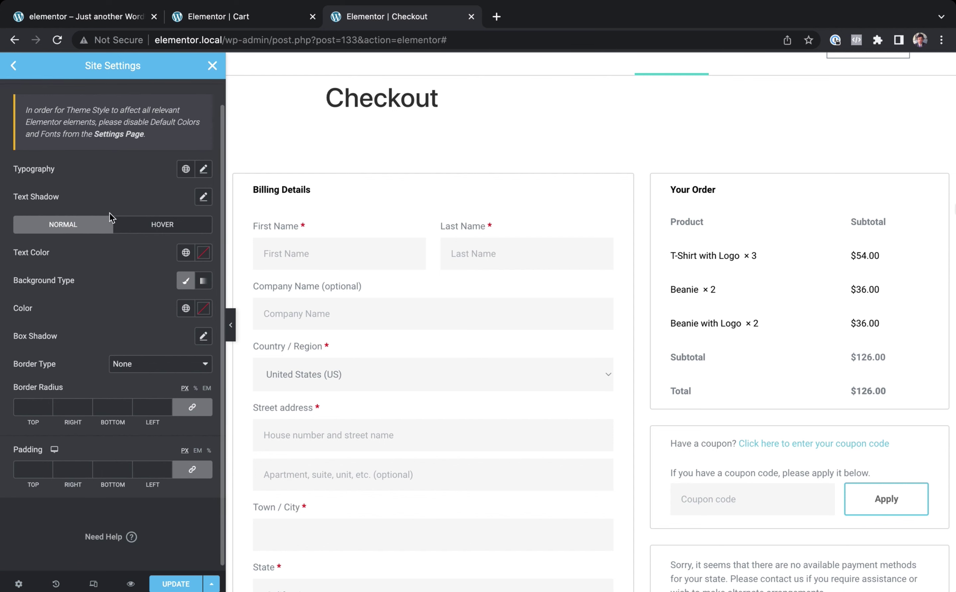
{"action": "scroll", "coordinate": [110, 213], "scroll_direction": "up", "scroll_amount": 1}
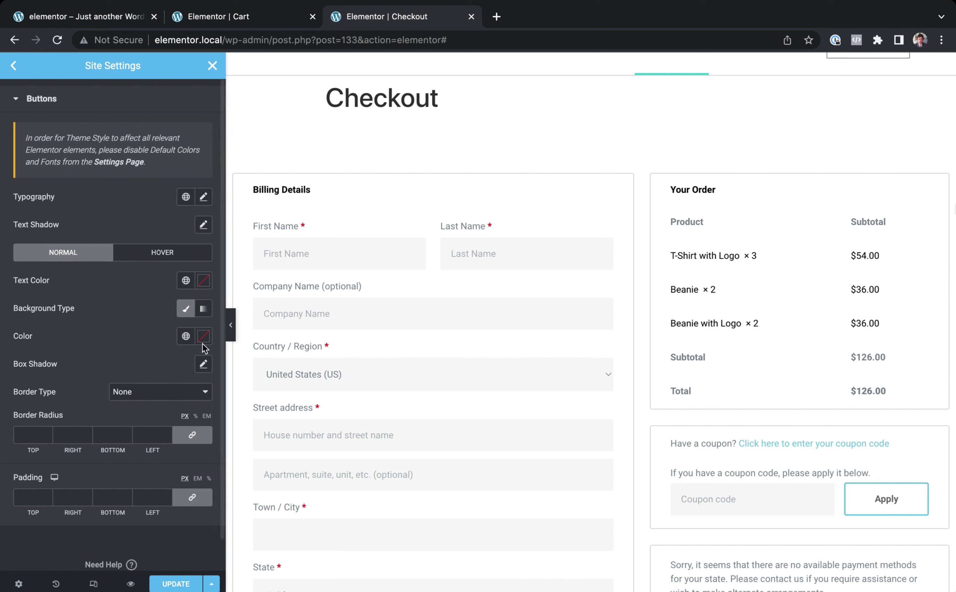
{"action": "left_click", "coordinate": [29, 435]}
{"action": "type", "text": "300"}
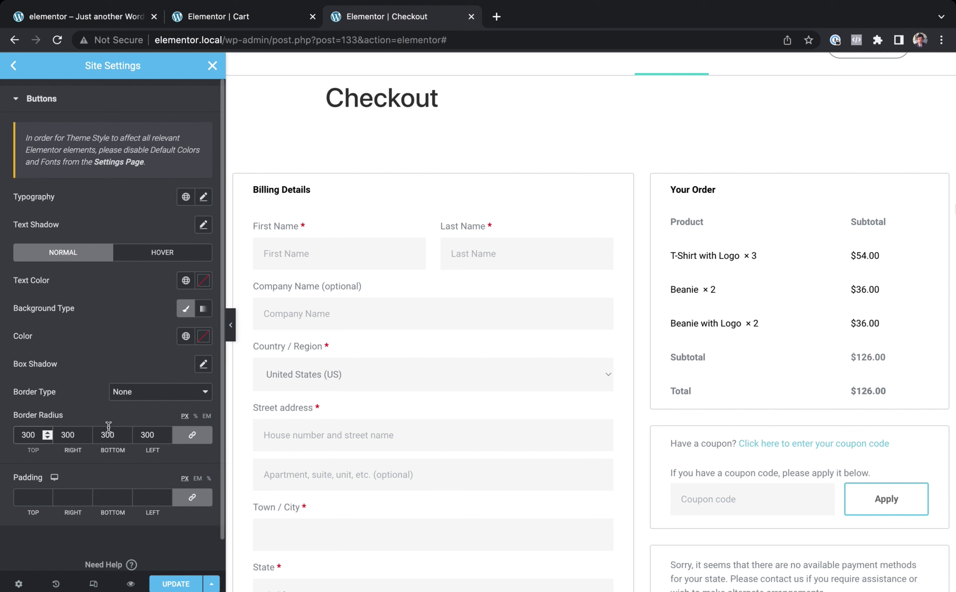
{"action": "scroll", "coordinate": [885, 526], "scroll_direction": "down", "scroll_amount": 5}
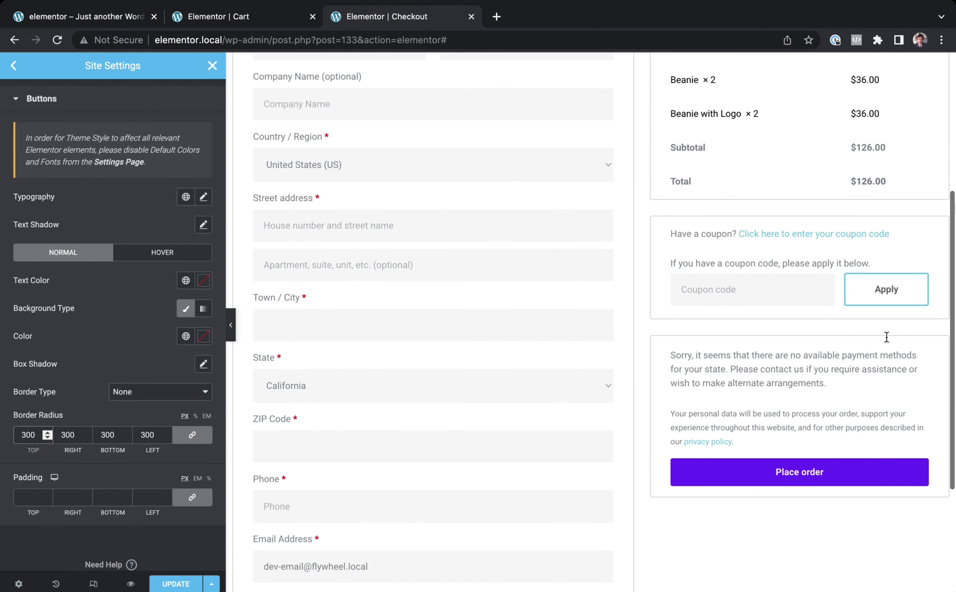
{"action": "scroll", "coordinate": [722, 342], "scroll_direction": "up", "scroll_amount": 6}
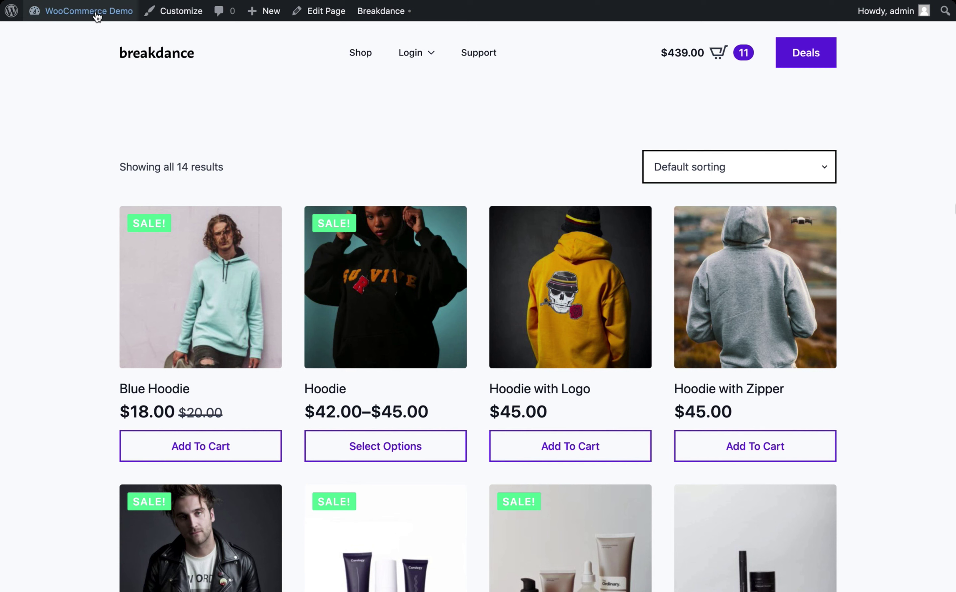
On the WooCommerce Demo site, add a Breakdance template for Shop Page & All Product Archives and open it for editing.
{"action": "mouse_move", "coordinate": [89, 11]}
{"action": "left_click", "coordinate": [90, 36]}
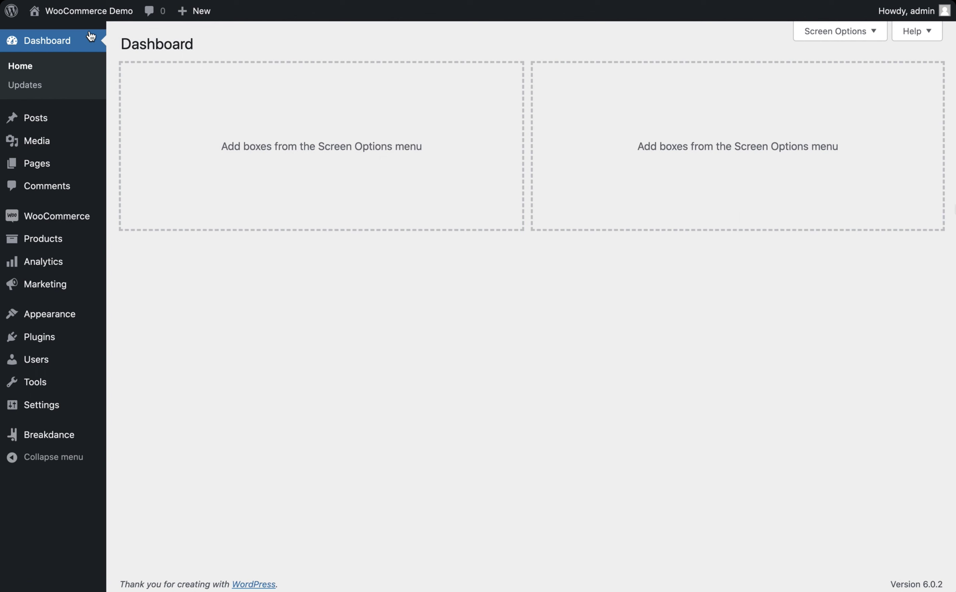
{"action": "mouse_move", "coordinate": [63, 443]}
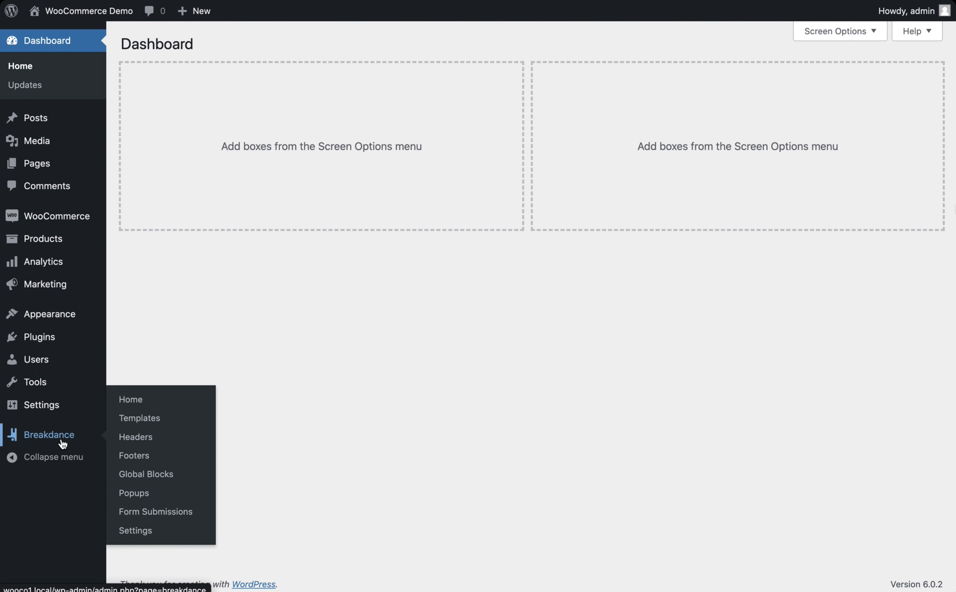
{"action": "left_click", "coordinate": [151, 420]}
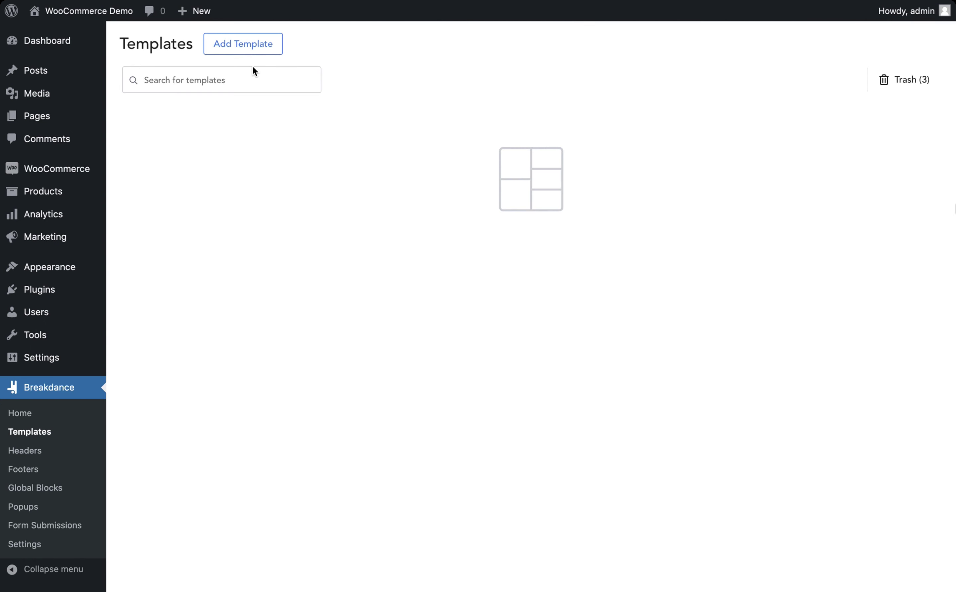
{"action": "left_click", "coordinate": [241, 43]}
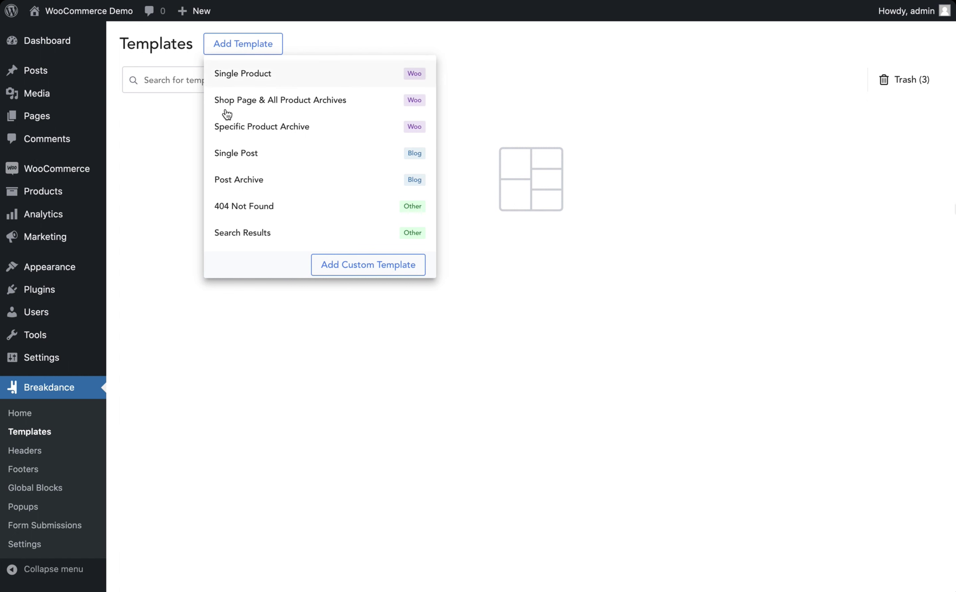
{"action": "left_click", "coordinate": [291, 101]}
{"action": "left_click", "coordinate": [184, 165]}
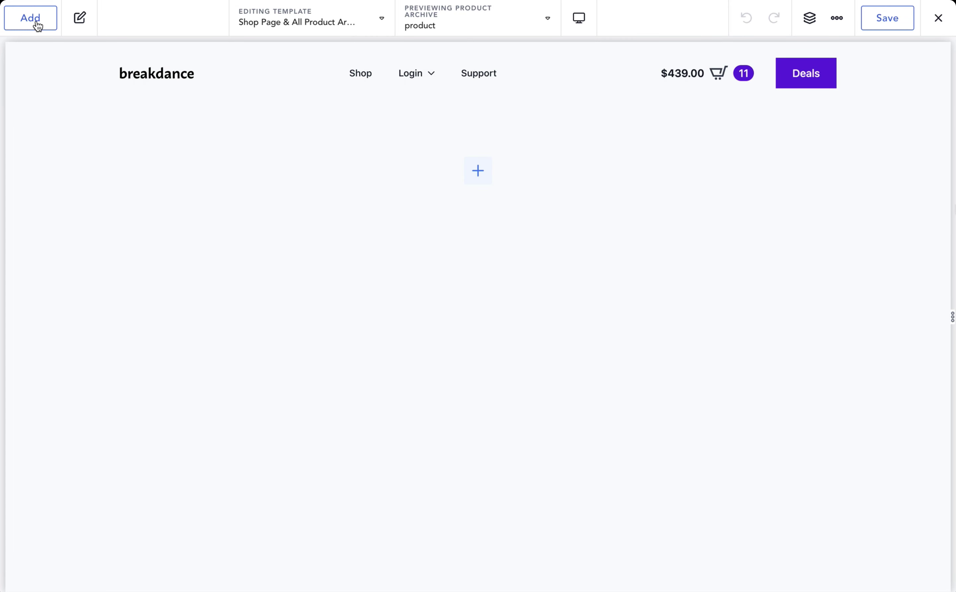
Search the elements for "shop p" and add the Shop Page element to the template.
{"action": "left_click", "coordinate": [36, 23]}
{"action": "type", "text": "shop"}
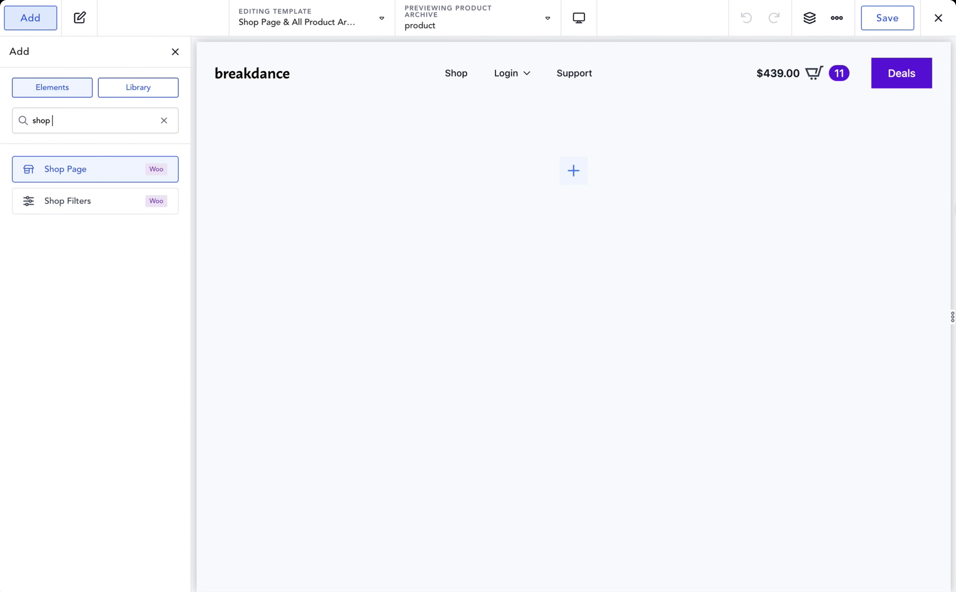
{"action": "type", "text": " p"}
{"action": "key", "text": "Return"}
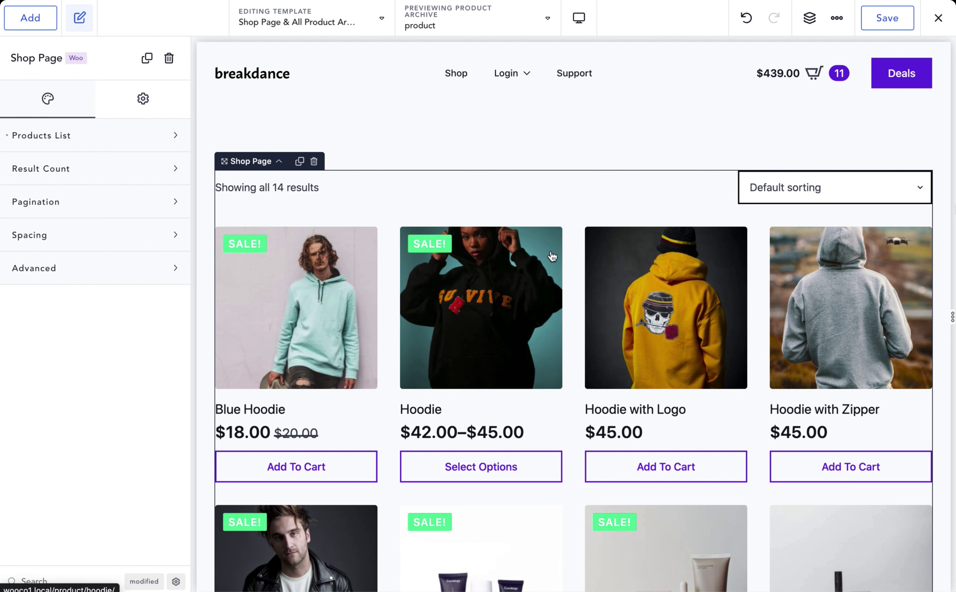
Set the Shop Page's products list layout to 3 products per row and check the product grid.
{"action": "left_click", "coordinate": [110, 138]}
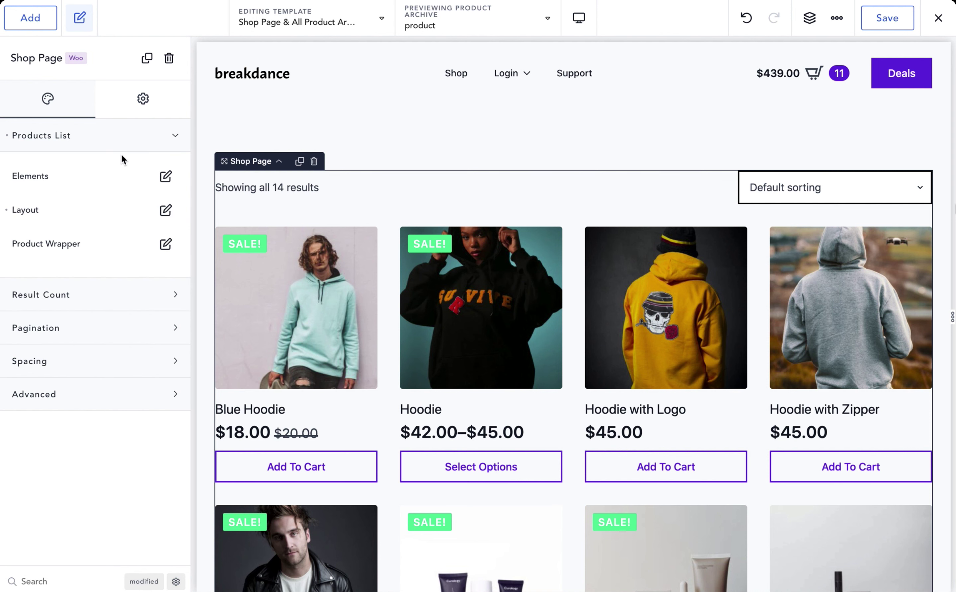
{"action": "left_click", "coordinate": [165, 210]}
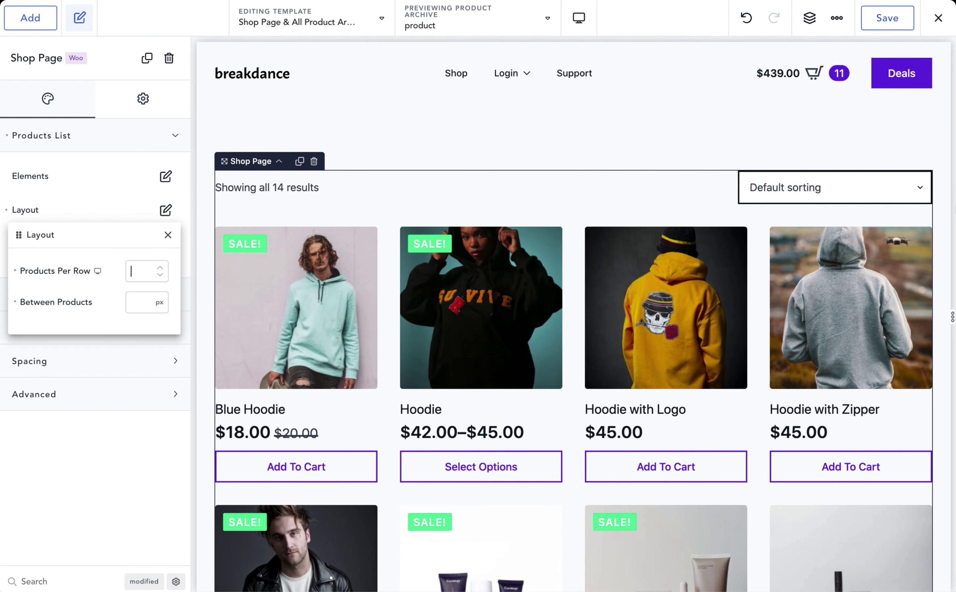
{"action": "type", "text": "3"}
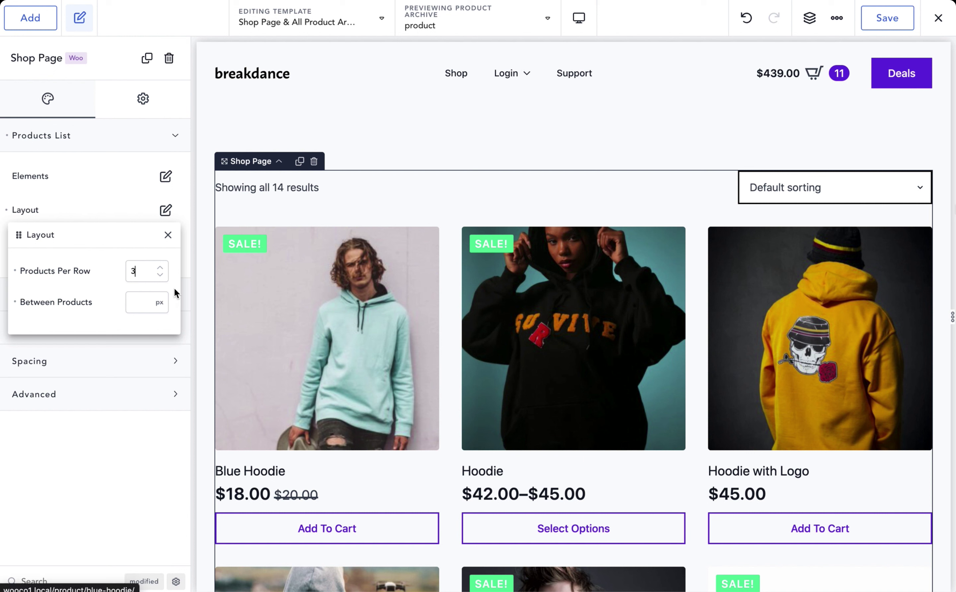
{"action": "left_click", "coordinate": [182, 198]}
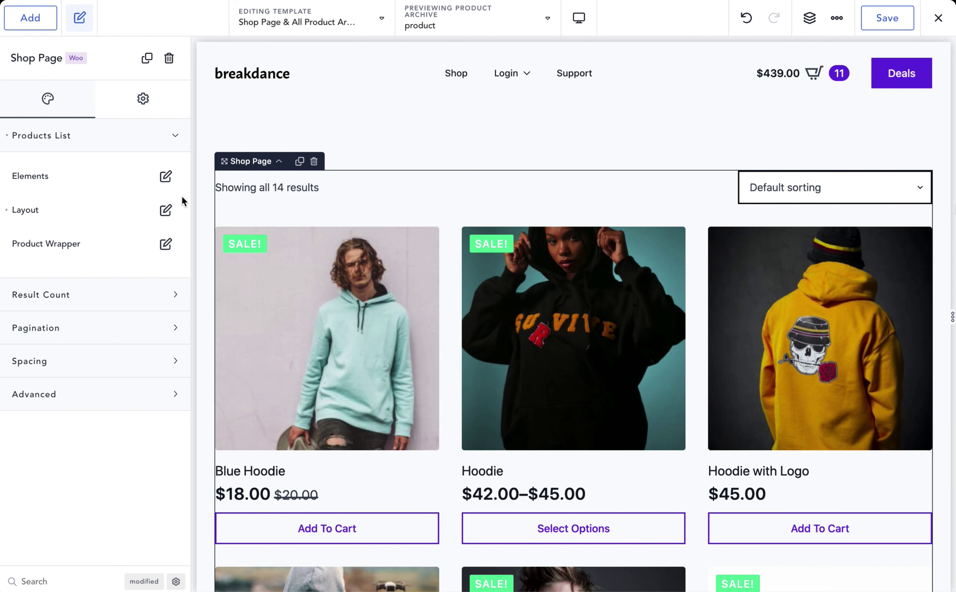
{"action": "scroll", "coordinate": [305, 235], "scroll_direction": "down", "scroll_amount": 2}
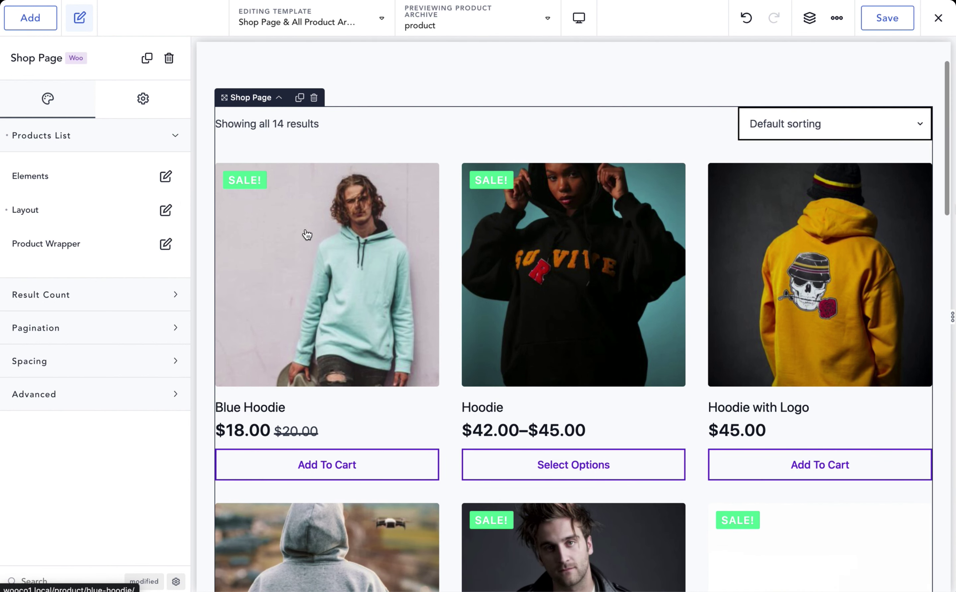
{"action": "scroll", "coordinate": [307, 234], "scroll_direction": "down", "scroll_amount": 5}
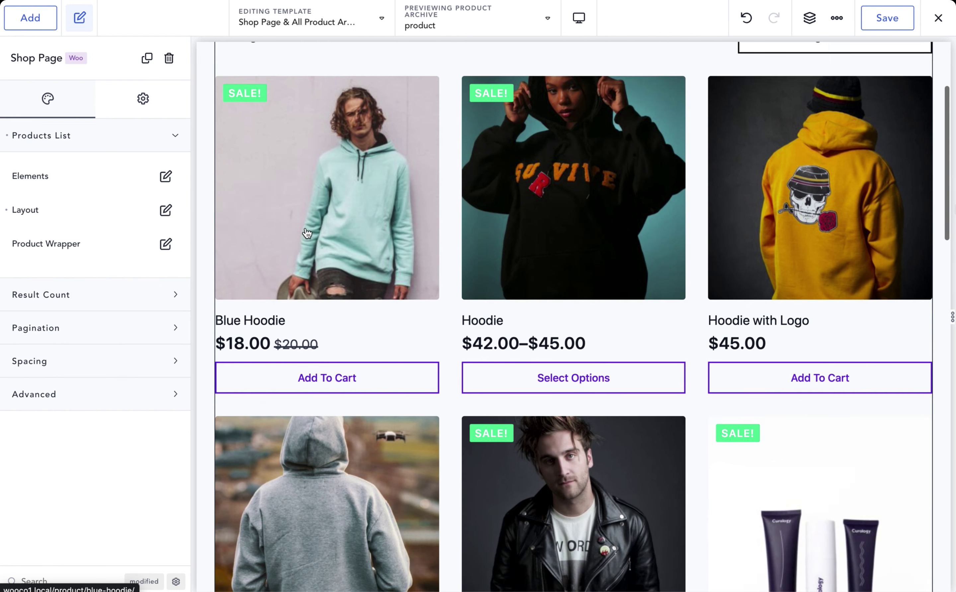
Add a Columns element with two equal columns to the template and move the Shop Page element into the second column.
{"action": "scroll", "coordinate": [454, 256], "scroll_direction": "down", "scroll_amount": 1}
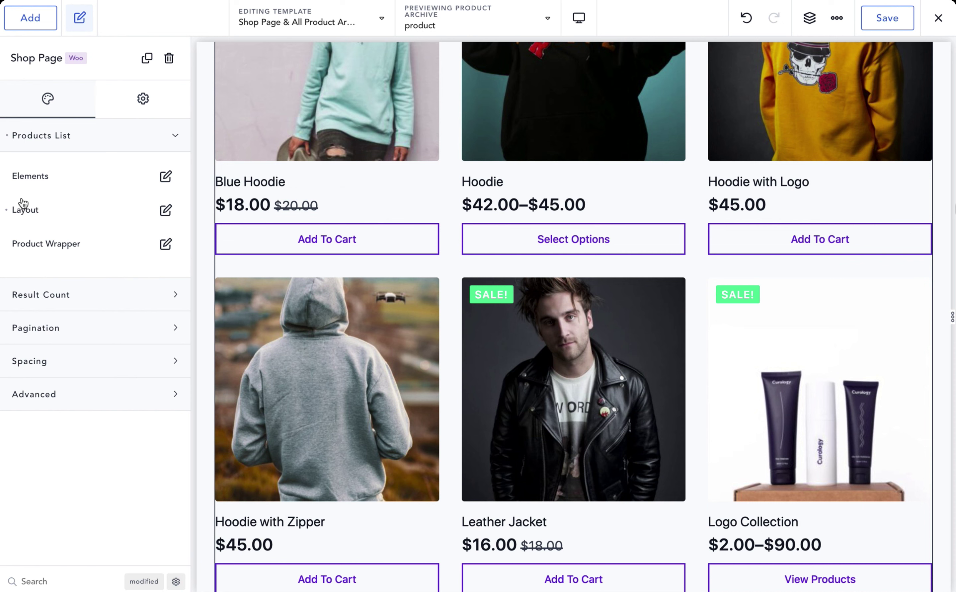
{"action": "scroll", "coordinate": [454, 207], "scroll_direction": "down", "scroll_amount": 2}
{"action": "scroll", "coordinate": [454, 206], "scroll_direction": "down", "scroll_amount": 10}
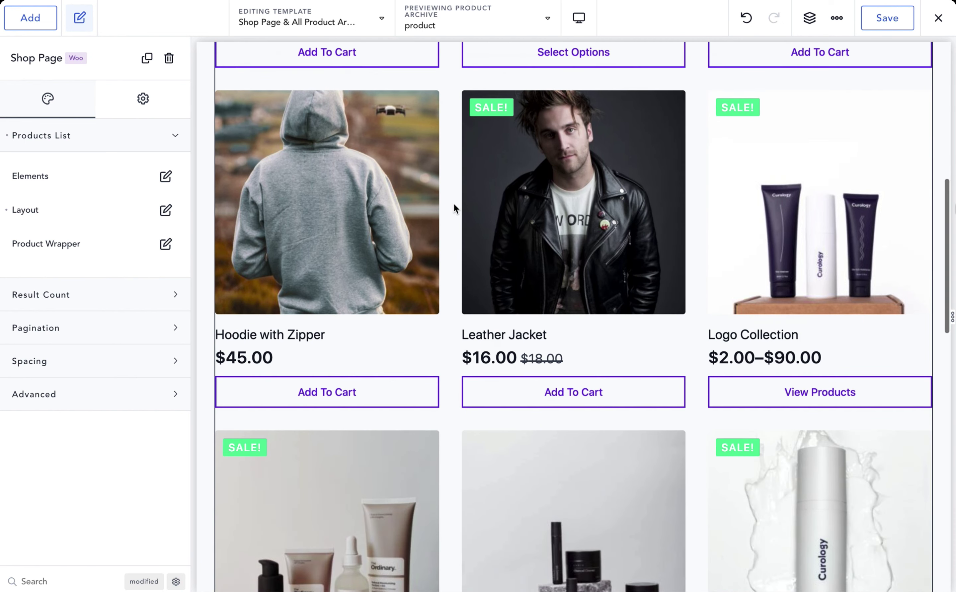
{"action": "scroll", "coordinate": [454, 204], "scroll_direction": "up", "scroll_amount": 12}
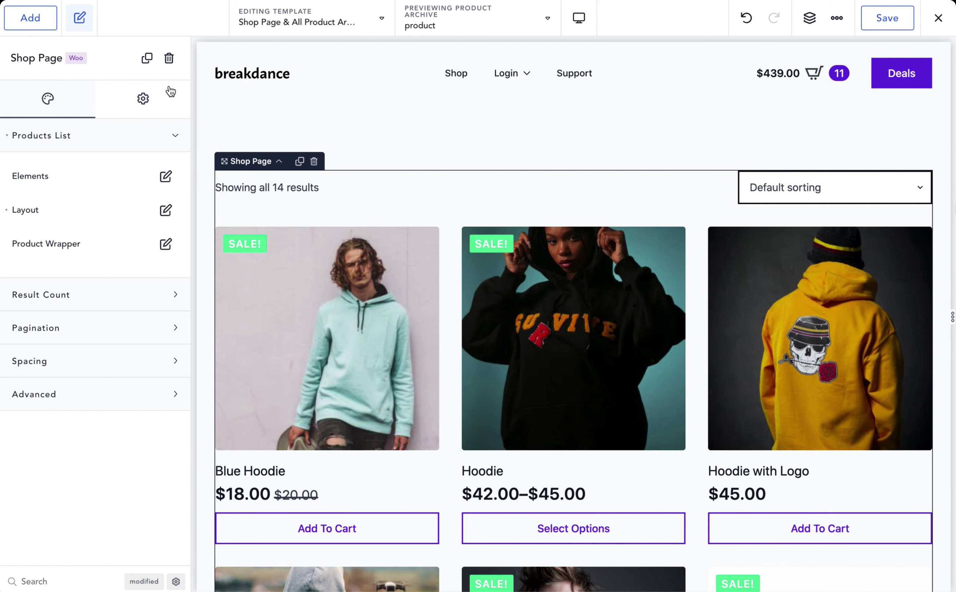
{"action": "left_click", "coordinate": [39, 19]}
{"action": "type", "text": "col"}
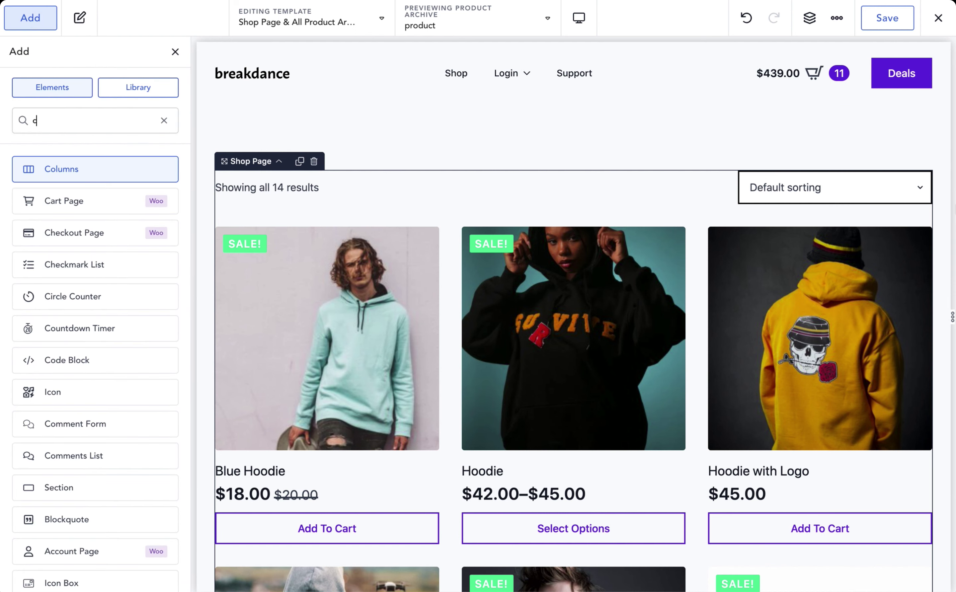
{"action": "left_click", "coordinate": [60, 169]}
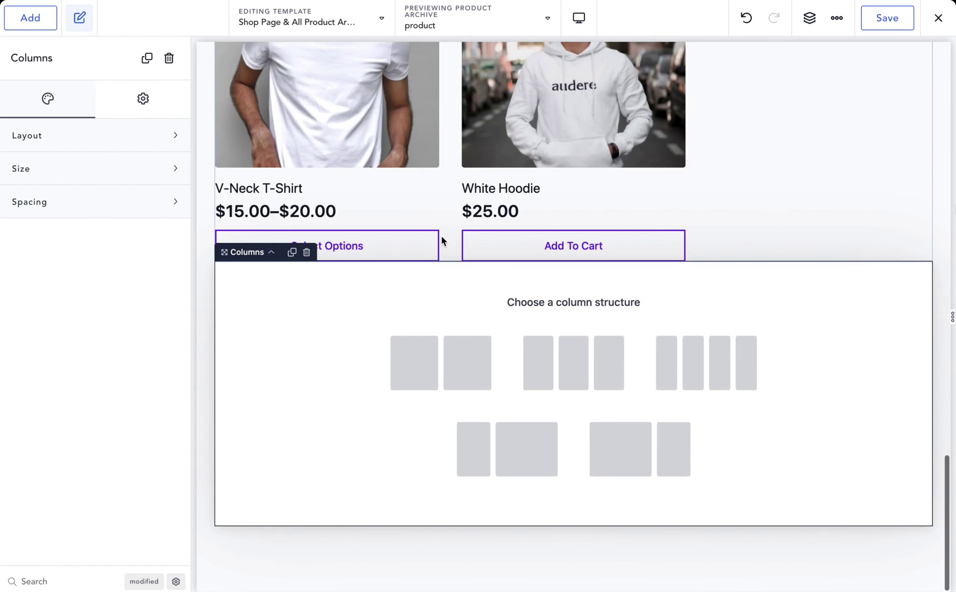
{"action": "left_click", "coordinate": [461, 367]}
{"action": "left_click_drag", "start_coordinate": [503, 305], "coordinate": [702, 456]}
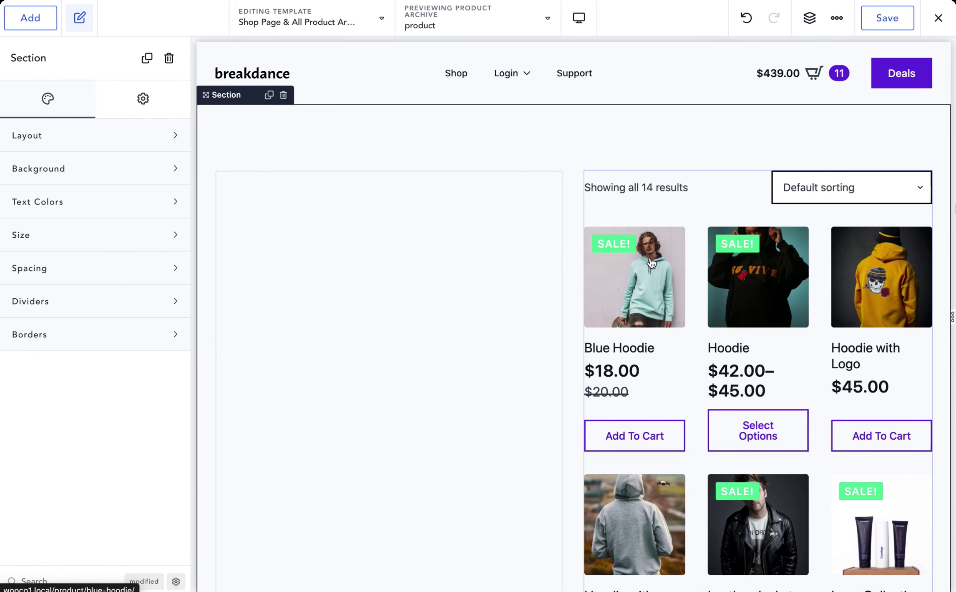
Search the elements for "shop f" and add the Shop Filters element to the empty first column.
{"action": "left_click", "coordinate": [302, 275]}
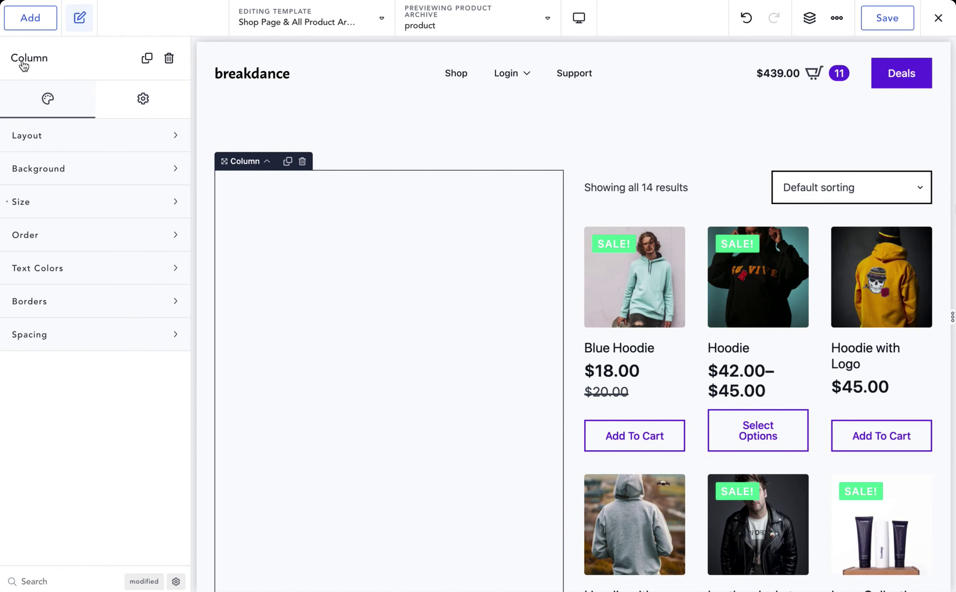
{"action": "left_click", "coordinate": [27, 15]}
{"action": "type", "text": "shop f"}
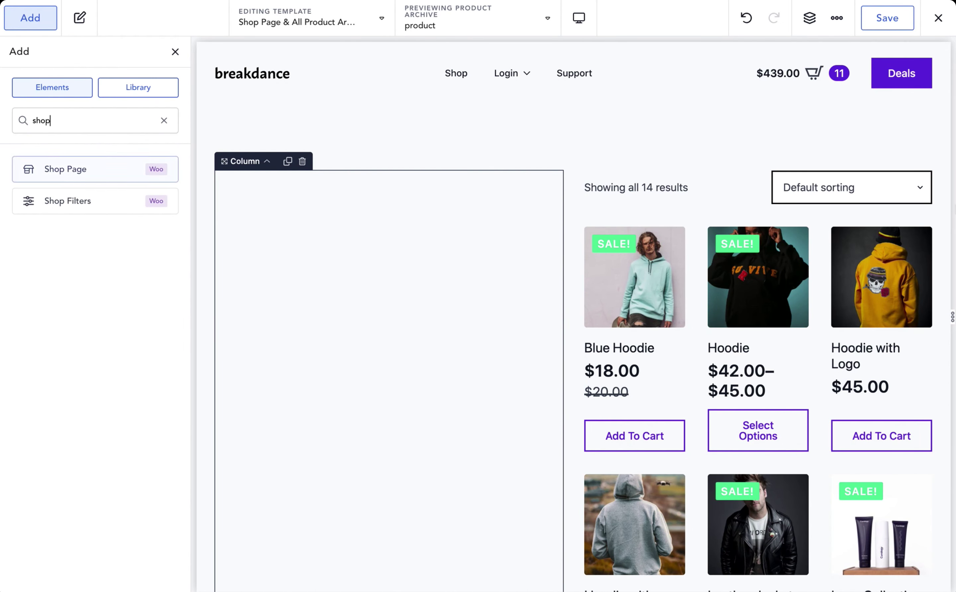
{"action": "key", "text": "Return"}
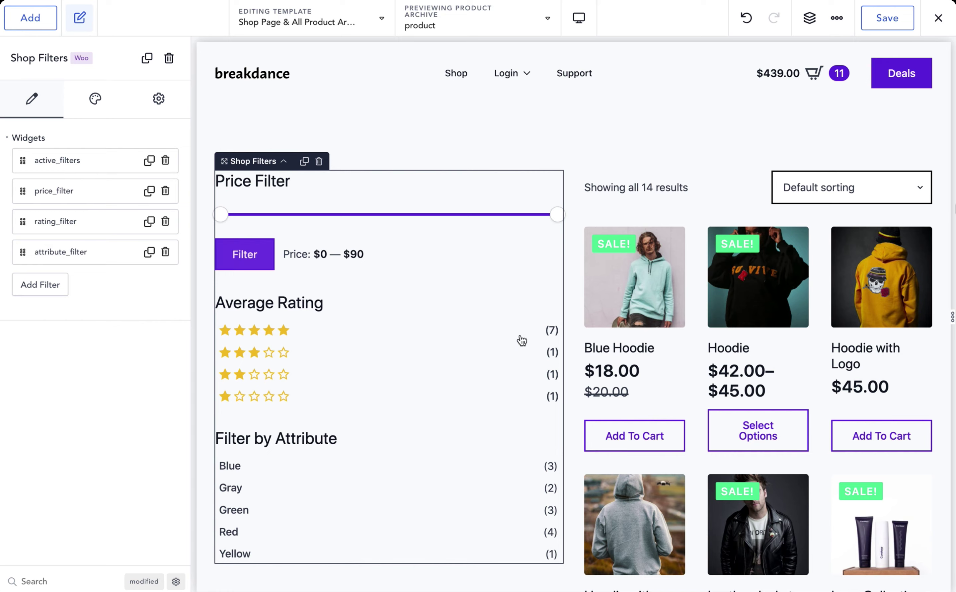
Narrow the Shop Filters column to a sidebar so the product list takes up most of the width.
{"action": "scroll", "coordinate": [522, 340], "scroll_direction": "down", "scroll_amount": 6}
{"action": "left_click", "coordinate": [498, 393]}
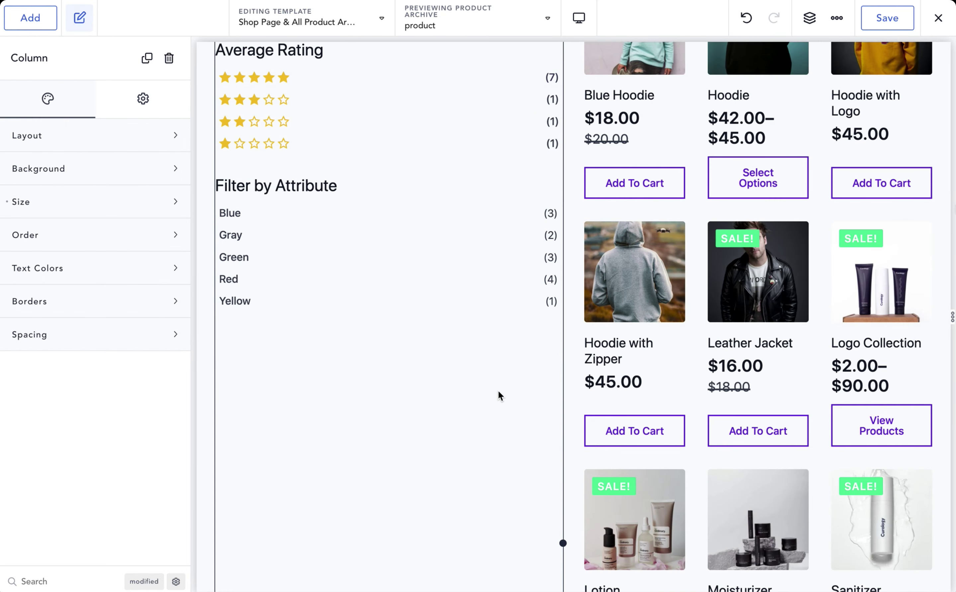
{"action": "left_click_drag", "start_coordinate": [563, 543], "coordinate": [422, 532]}
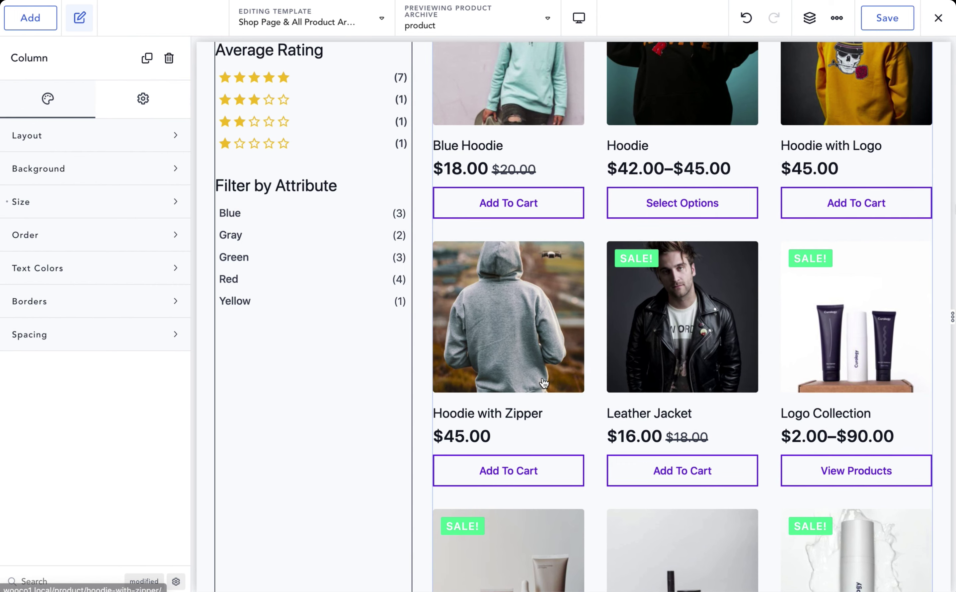
{"action": "scroll", "coordinate": [544, 383], "scroll_direction": "up", "scroll_amount": 6}
{"action": "left_click", "coordinate": [551, 141]}
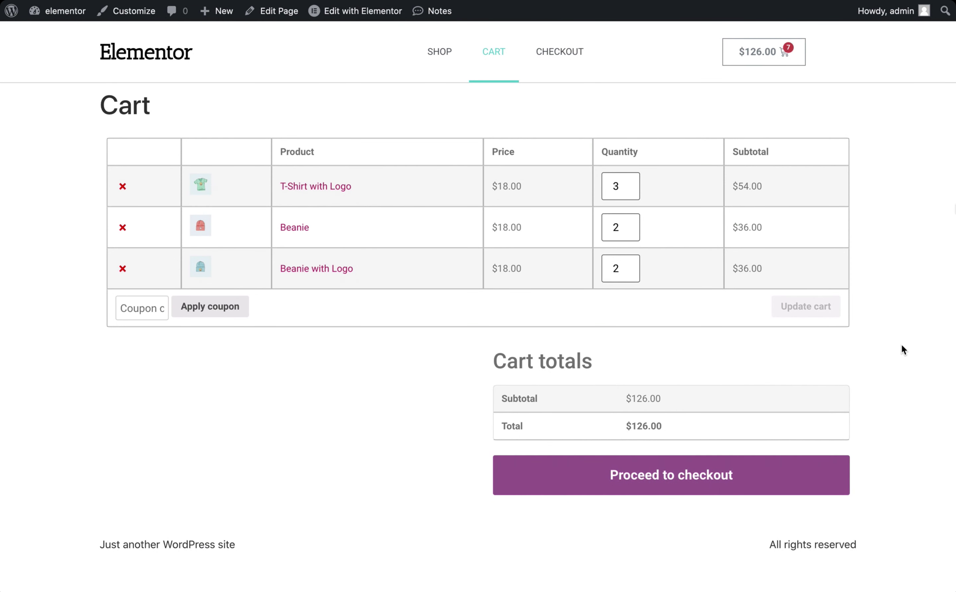
On the elementor site, activate the Astra theme in place of Hello Elementor.
{"action": "left_click", "coordinate": [63, 10]}
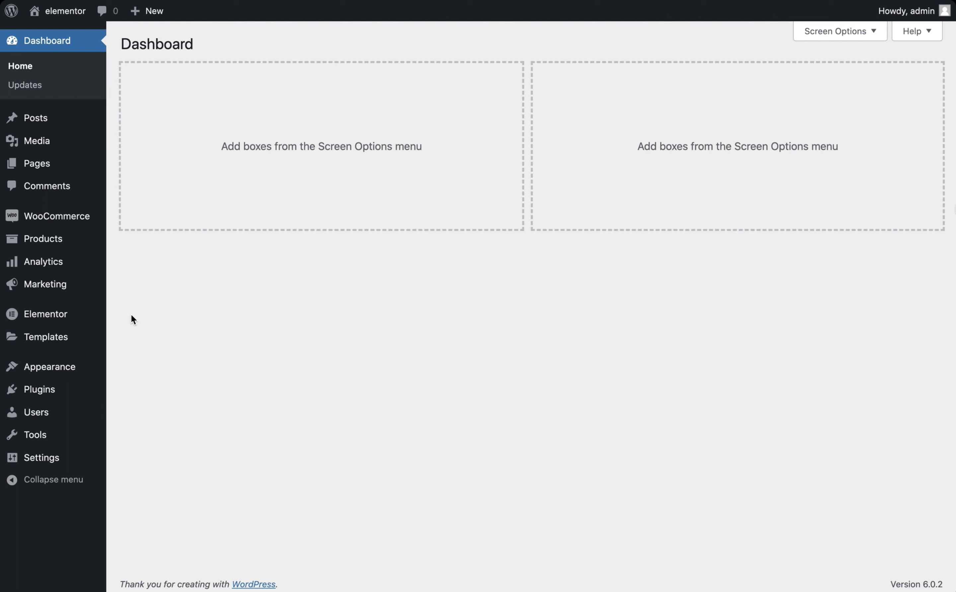
{"action": "mouse_move", "coordinate": [54, 367]}
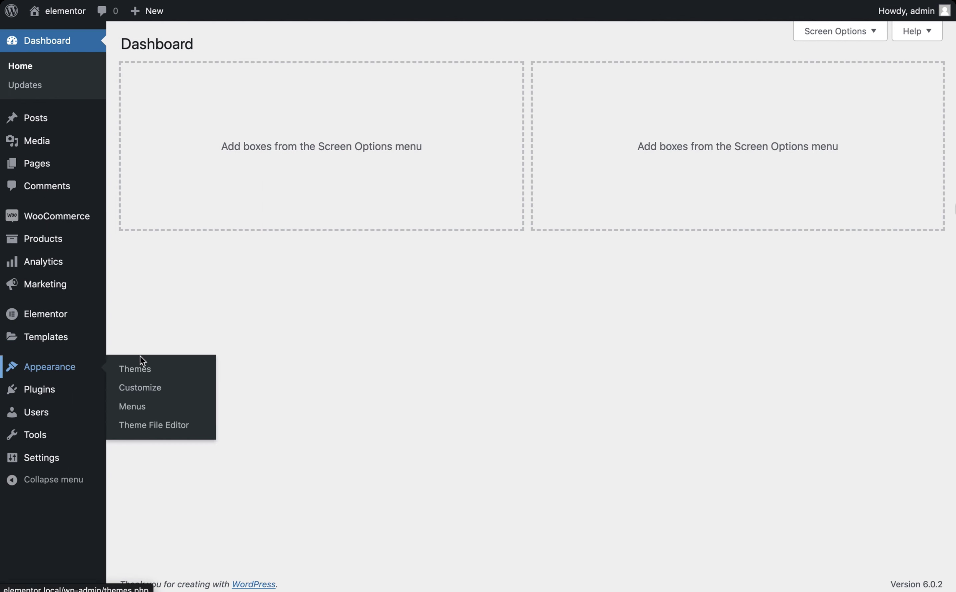
{"action": "left_click", "coordinate": [153, 371]}
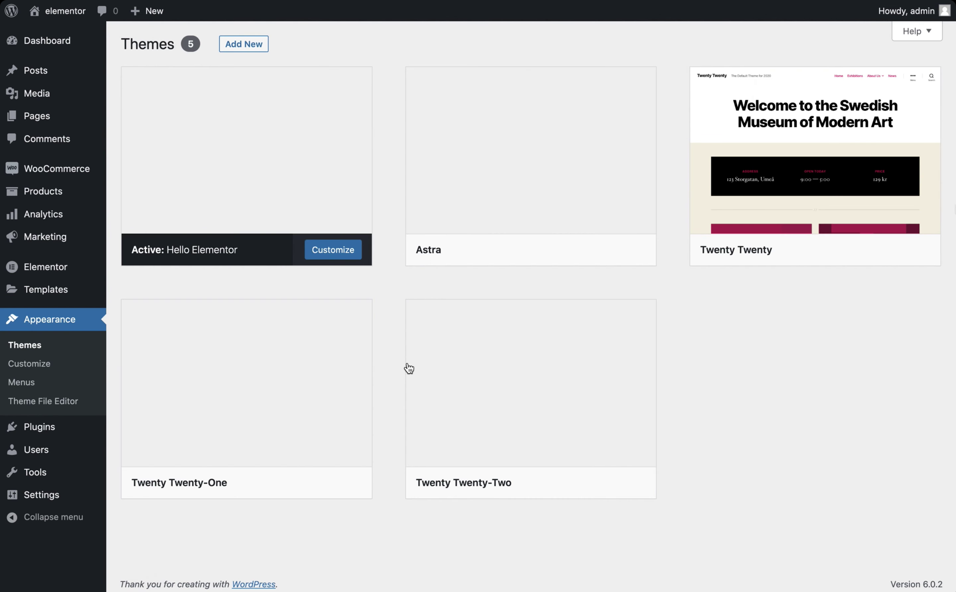
{"action": "left_click", "coordinate": [544, 254]}
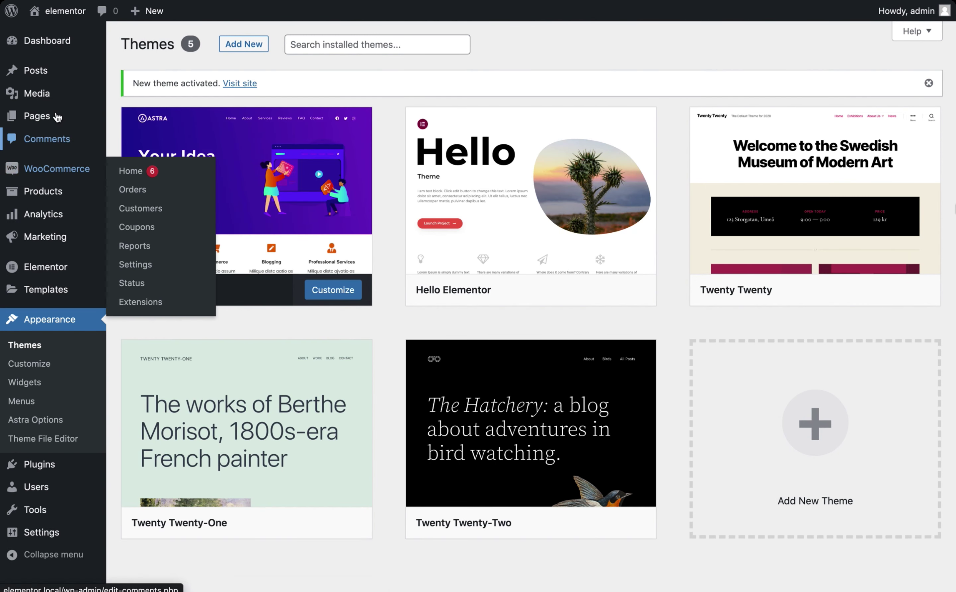
View the published Cart page and examine how the active theme styles its table, buttons and totals.
{"action": "left_click", "coordinate": [57, 116]}
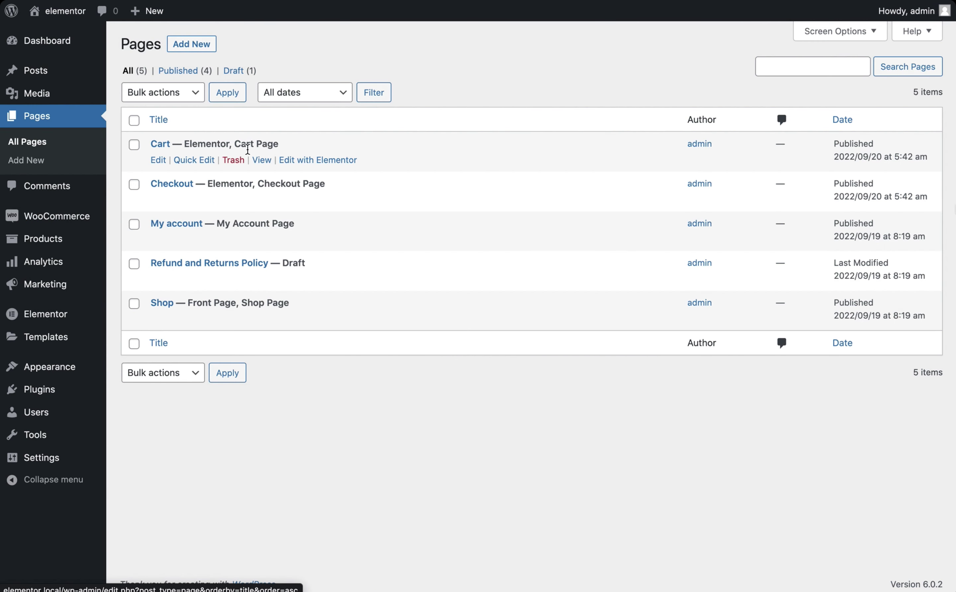
{"action": "left_click", "coordinate": [262, 160]}
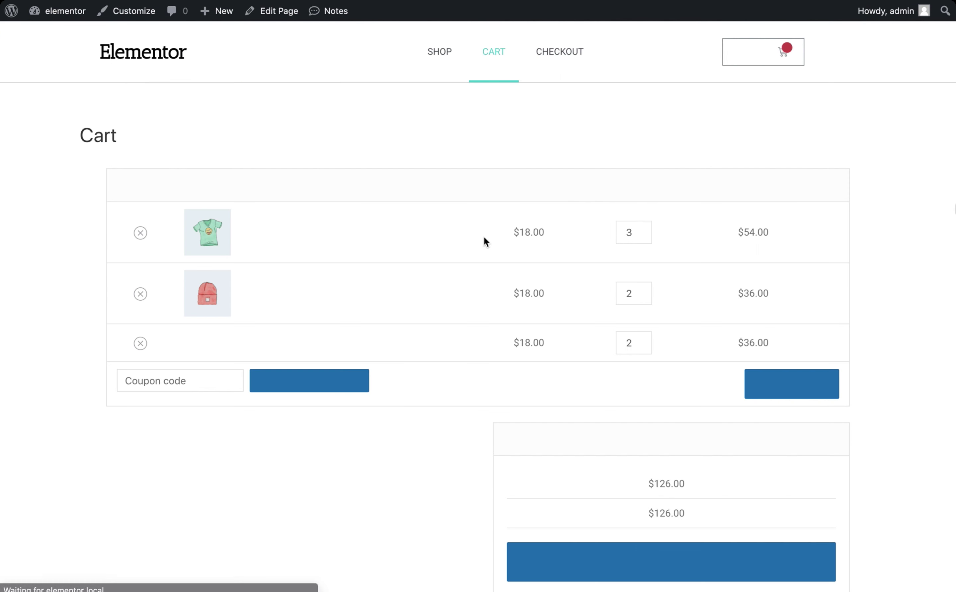
{"action": "scroll", "coordinate": [431, 389], "scroll_direction": "down", "scroll_amount": 3}
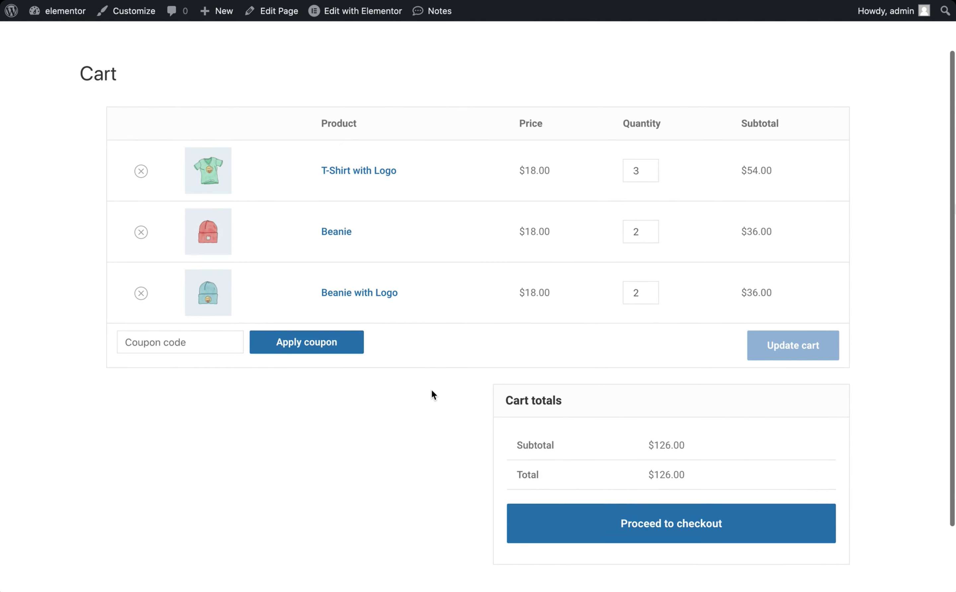
{"action": "scroll", "coordinate": [431, 389], "scroll_direction": "up", "scroll_amount": 3}
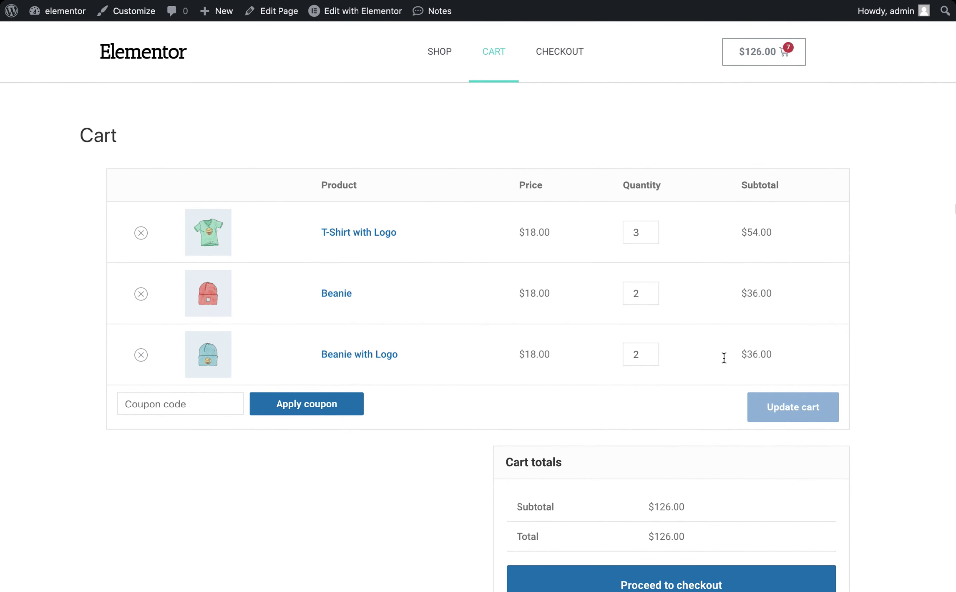
Proceed to the Checkout page and examine the styling of its billing form and order summary.
{"action": "left_click", "coordinate": [672, 584]}
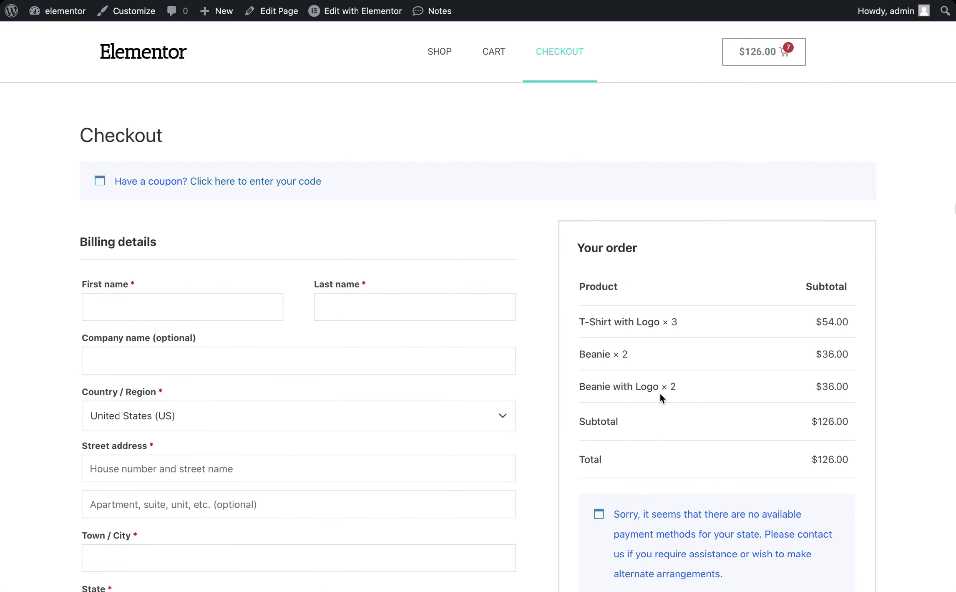
{"action": "scroll", "coordinate": [660, 398], "scroll_direction": "down", "scroll_amount": 8}
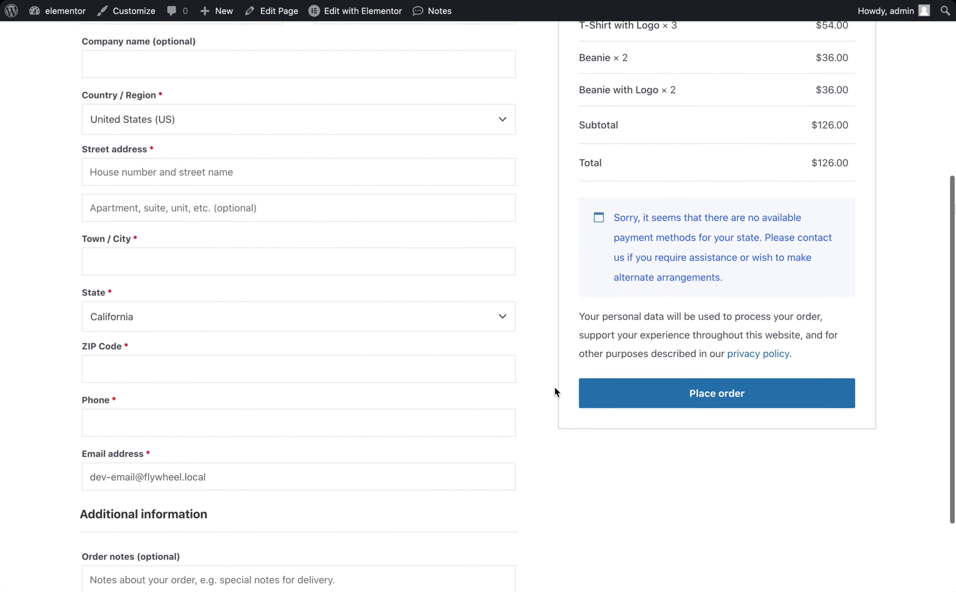
{"action": "scroll", "coordinate": [555, 390], "scroll_direction": "down", "scroll_amount": 3}
{"action": "scroll", "coordinate": [555, 391], "scroll_direction": "up", "scroll_amount": 15}
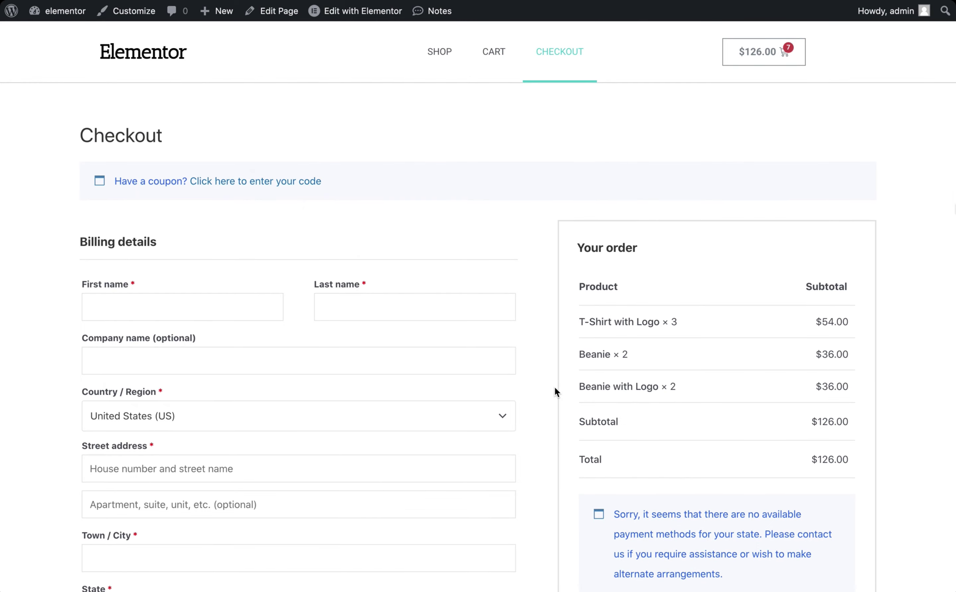
{"action": "scroll", "coordinate": [555, 388], "scroll_direction": "down", "scroll_amount": 10}
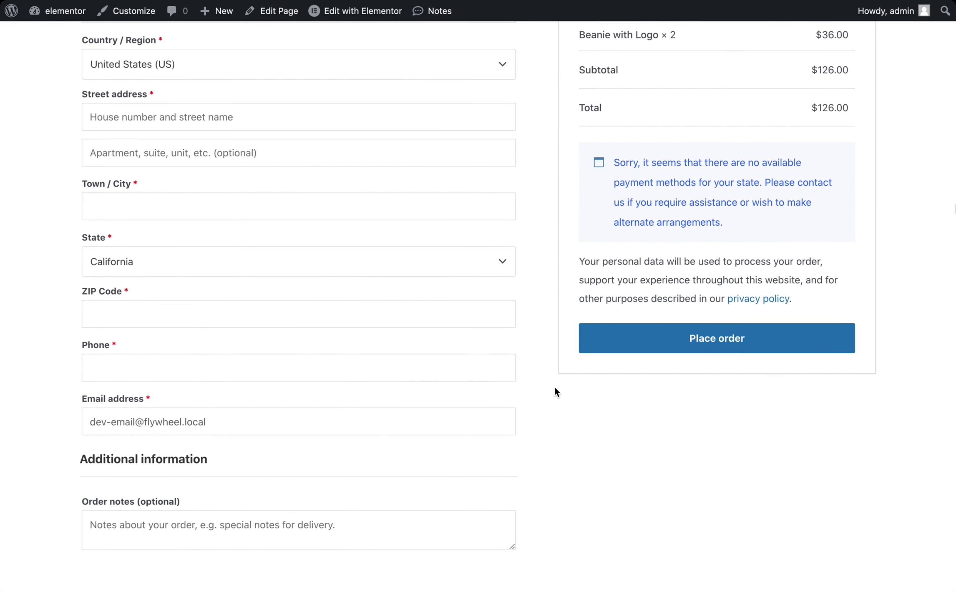
{"action": "scroll", "coordinate": [554, 387], "scroll_direction": "up", "scroll_amount": 10}
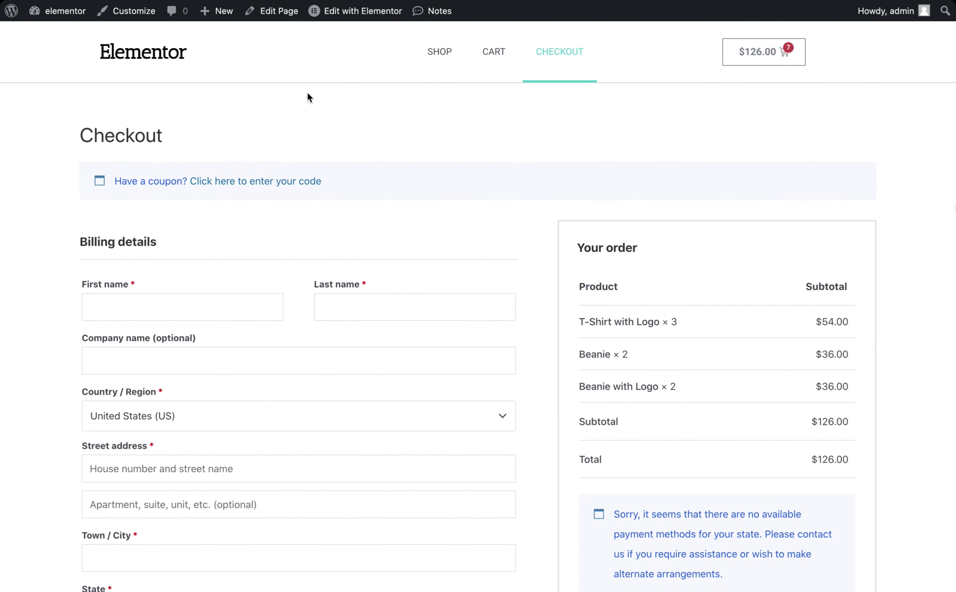
Open the Cart page in Elementor and delete the section containing the [woocommerce_cart] text editor.
{"action": "left_click", "coordinate": [487, 56]}
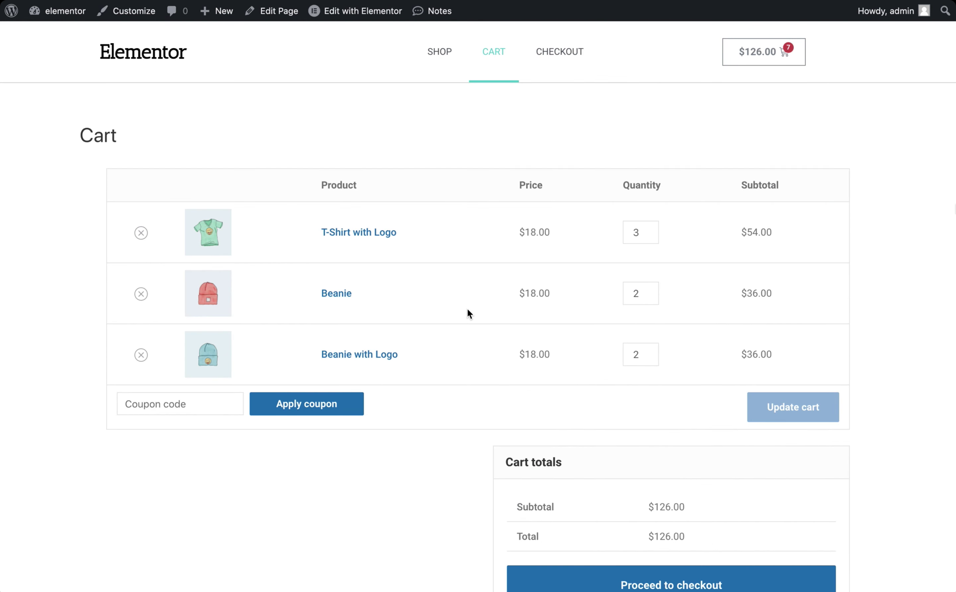
{"action": "left_click", "coordinate": [276, 15]}
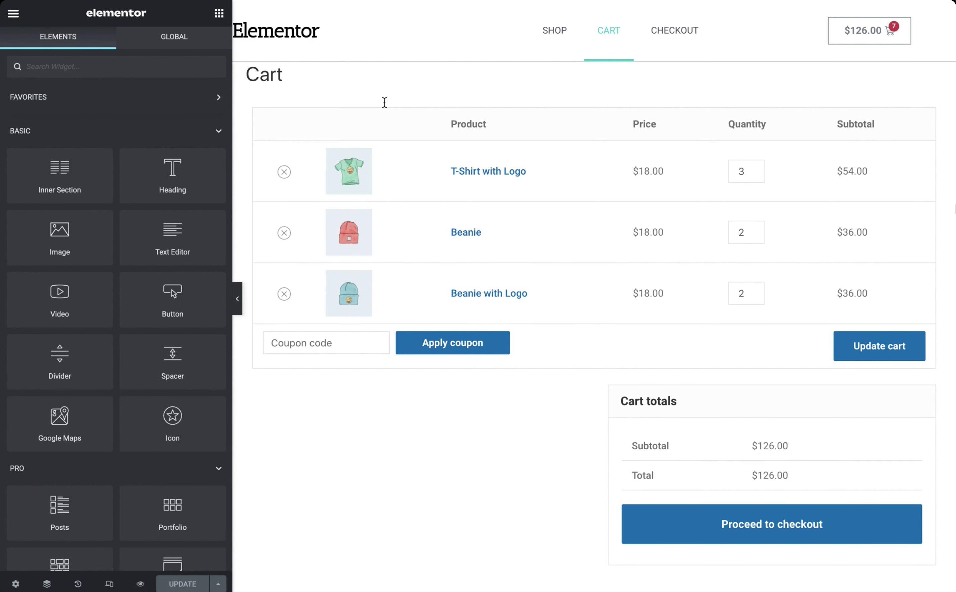
{"action": "left_click", "coordinate": [587, 122]}
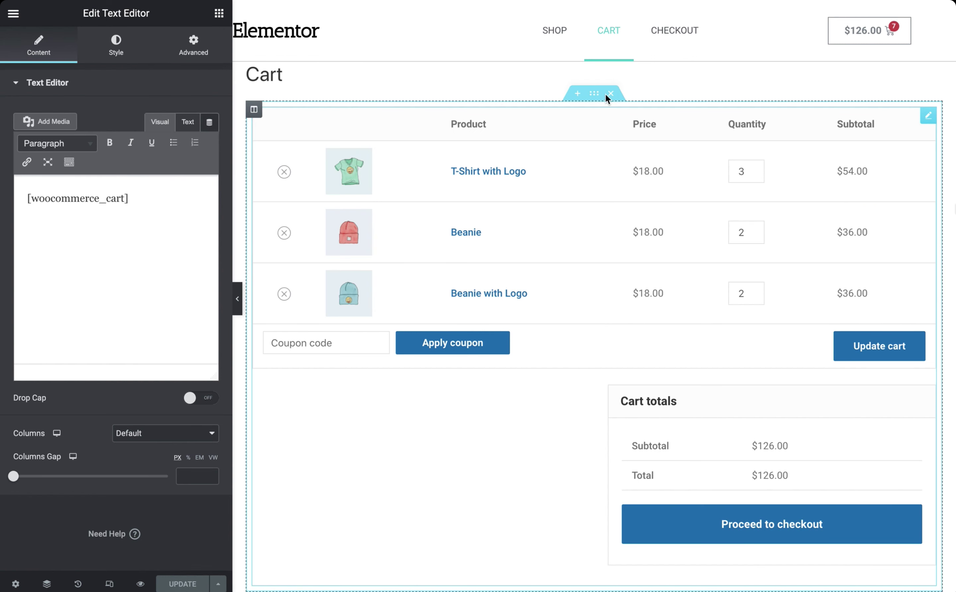
{"action": "left_click", "coordinate": [610, 93]}
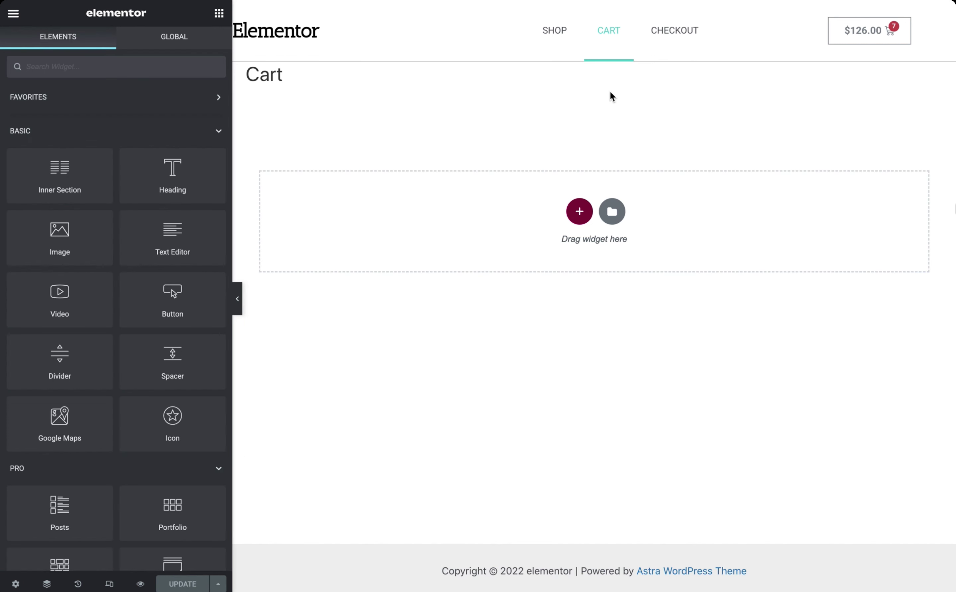
Search the widgets for "cart" and place the Cart widget in the page's empty drop area.
{"action": "left_click", "coordinate": [67, 68]}
{"action": "type", "text": "cart"}
{"action": "left_click_drag", "start_coordinate": [70, 263], "coordinate": [469, 222]}
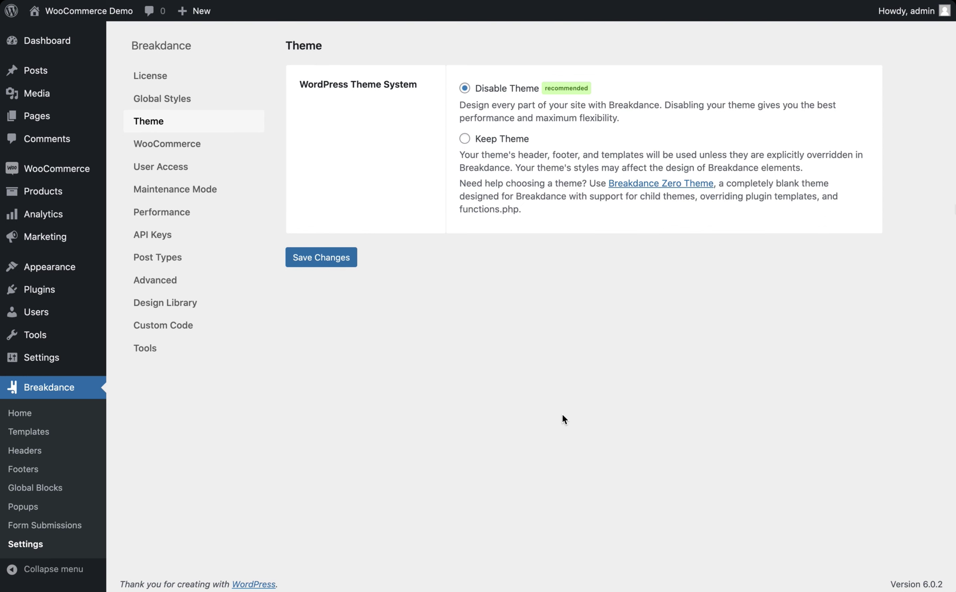
On the WooCommerce Demo site, open Breakdance's WooCommerce settings and show the choices for Breakdance WooCommerce Styles.
{"action": "left_click", "coordinate": [191, 148]}
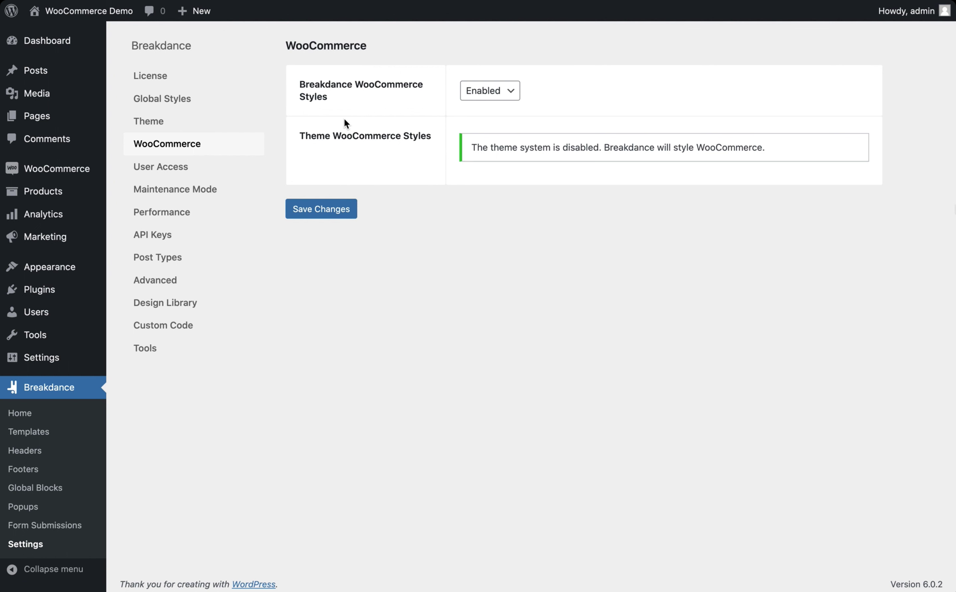
{"action": "left_click", "coordinate": [473, 94]}
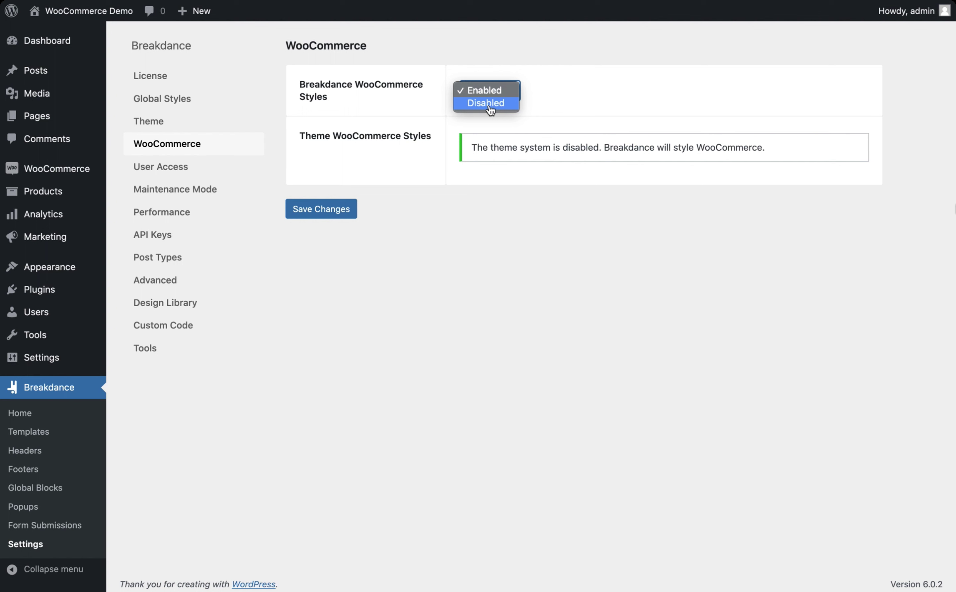